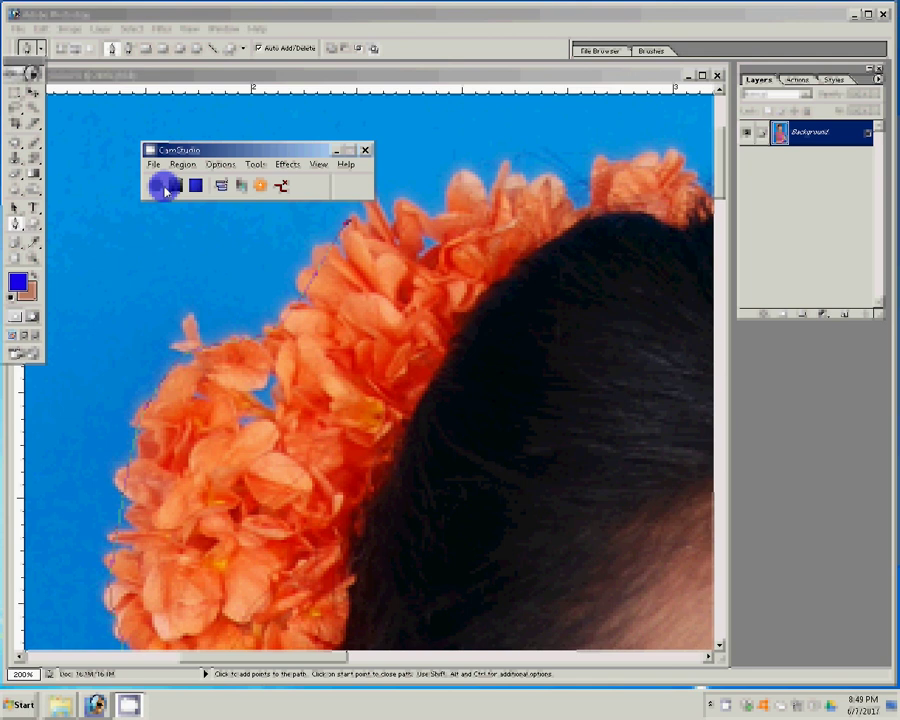
Trace a pen path around the girl's flowers and hair and convert it to a selection
key(ctrl+shift+F9)
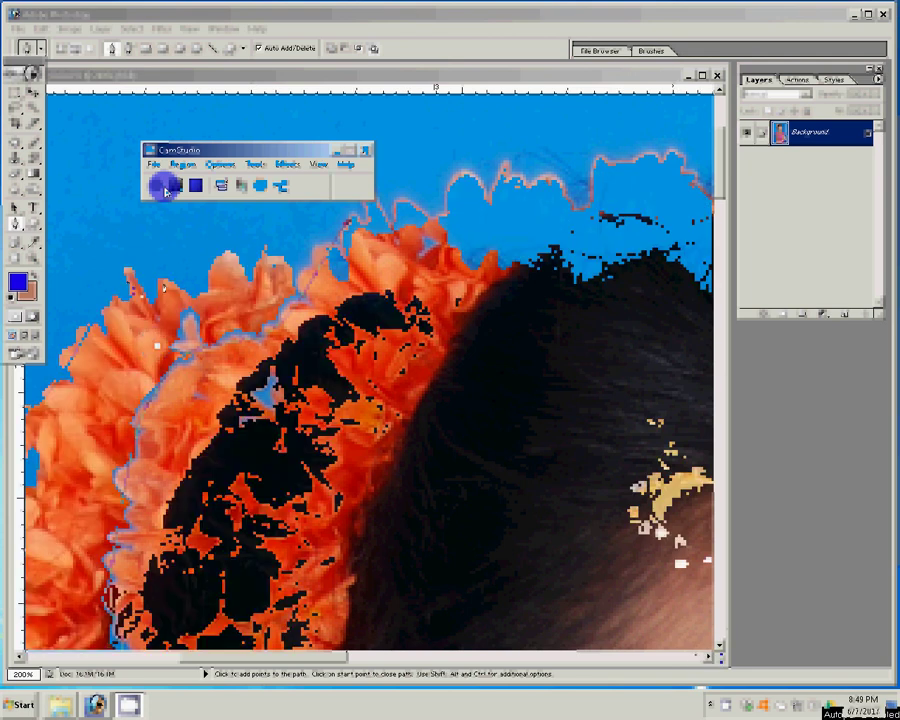
click(345, 282)
click(390, 234)
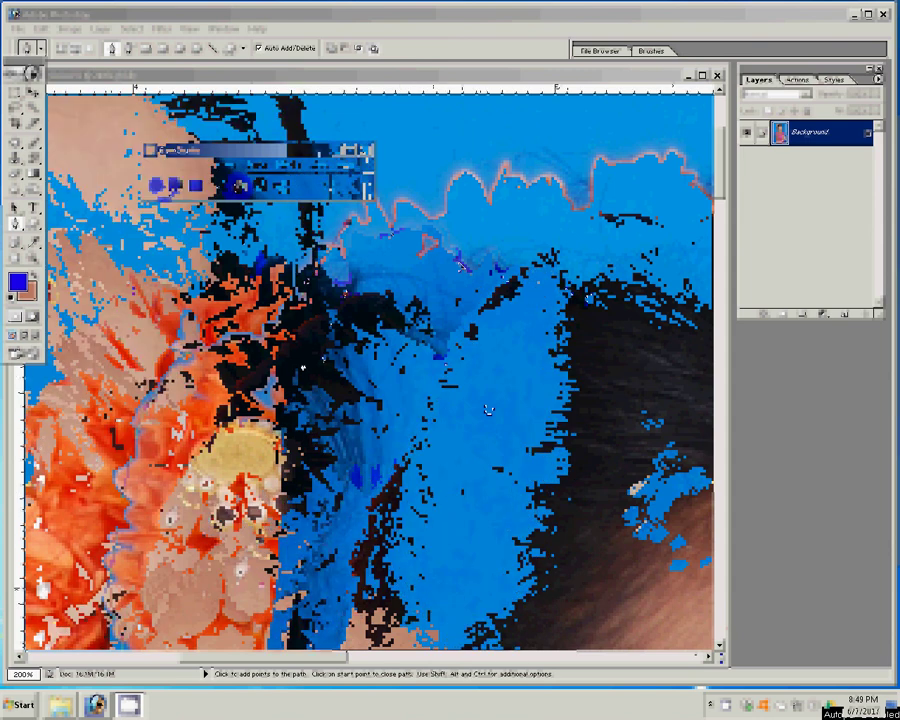
right_click(285, 272)
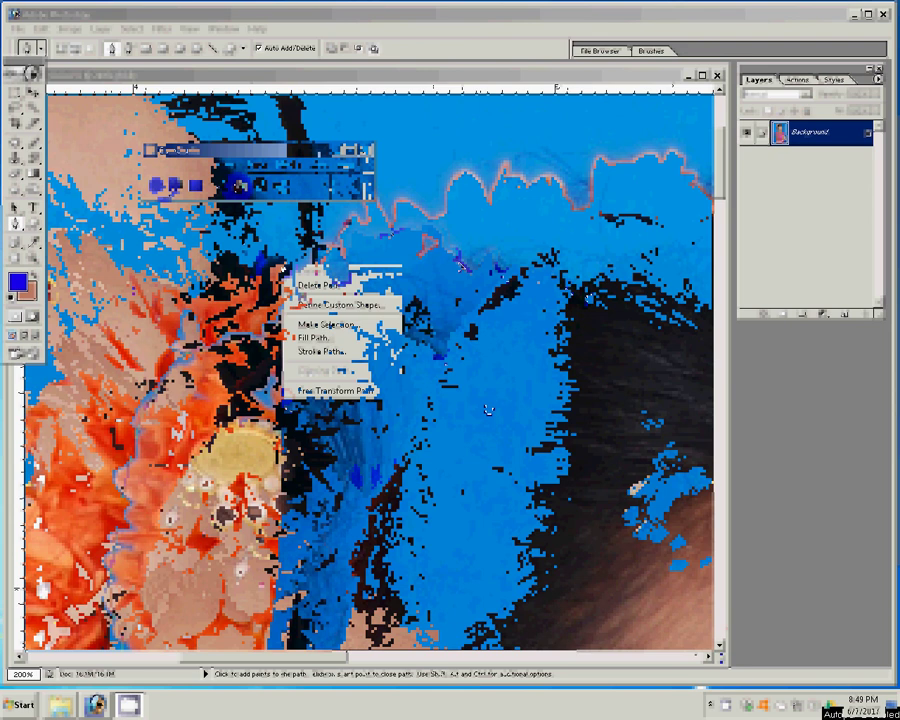
click(315, 338)
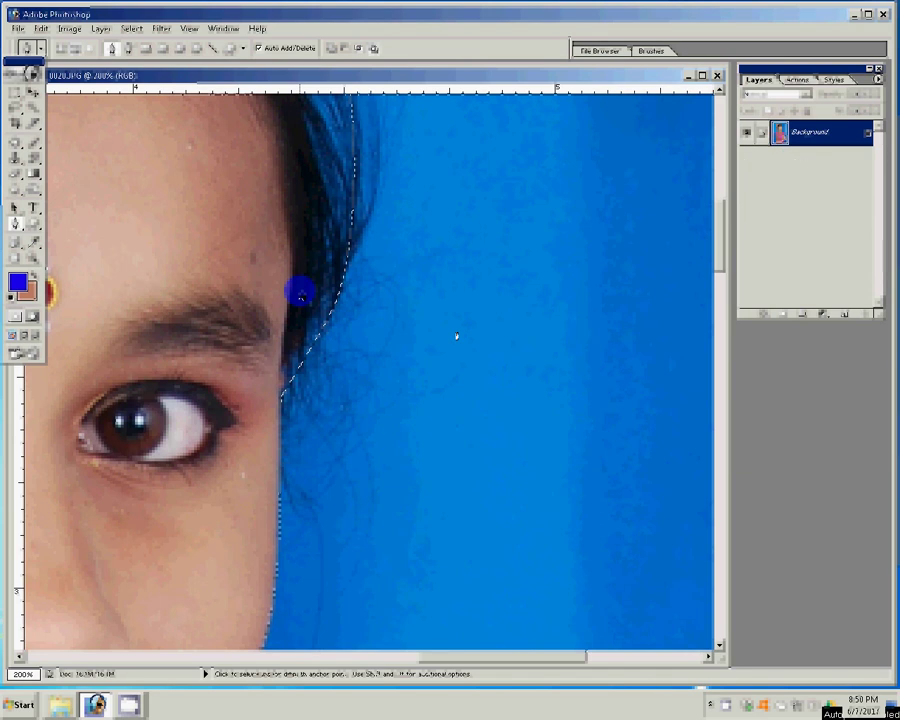
Run the recorded cut-out action so the girl sits on Layer 1 over transparency
click(797, 79)
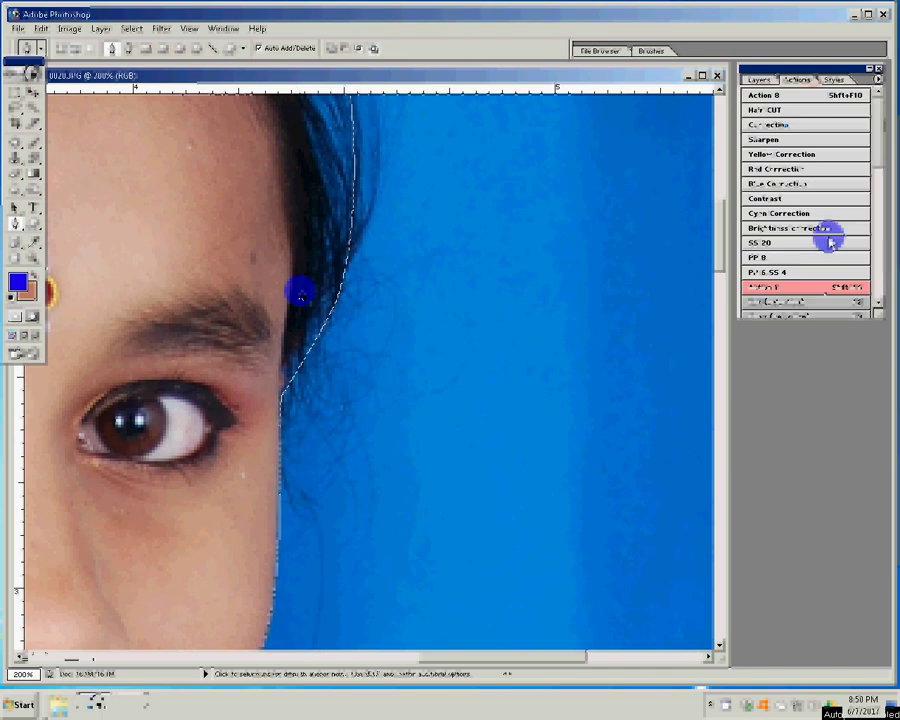
click(829, 241)
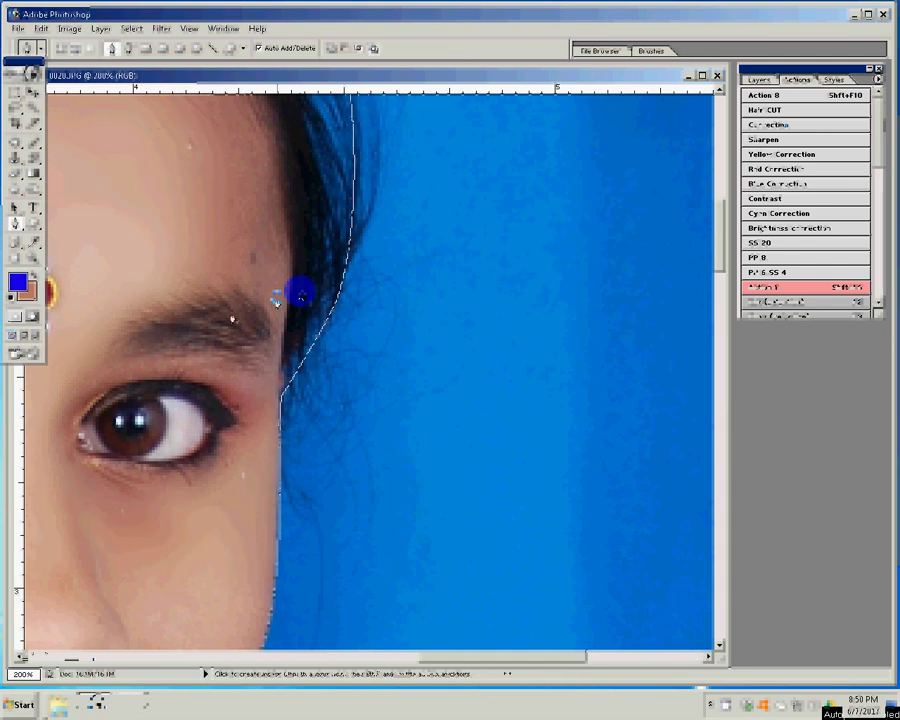
key(F7)
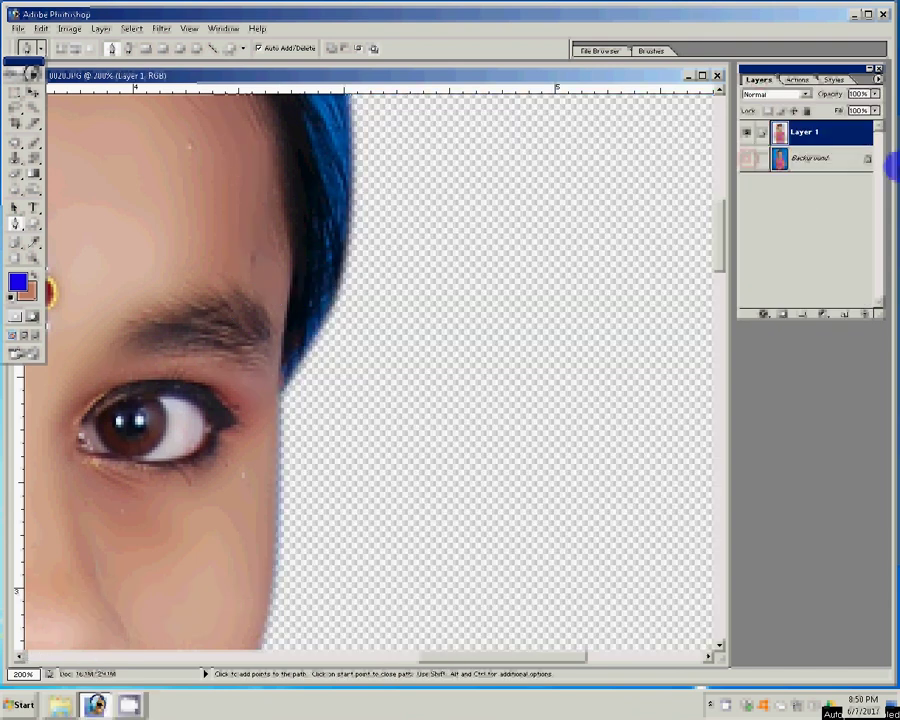
Fit the first cut-out on screen and open the DSC_0022 photo in Photoshop
key(z)
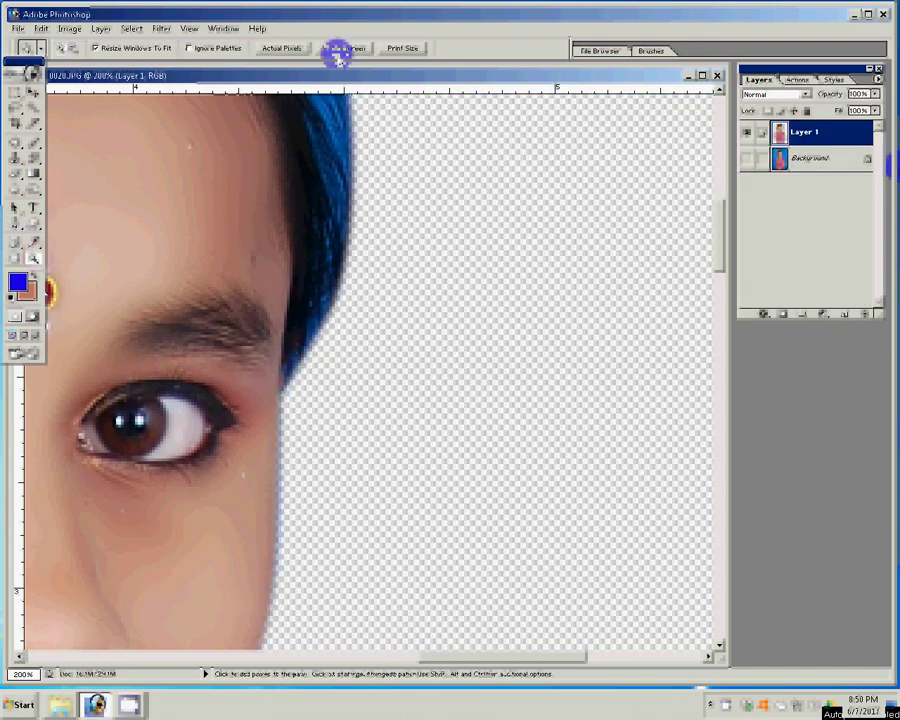
click(340, 48)
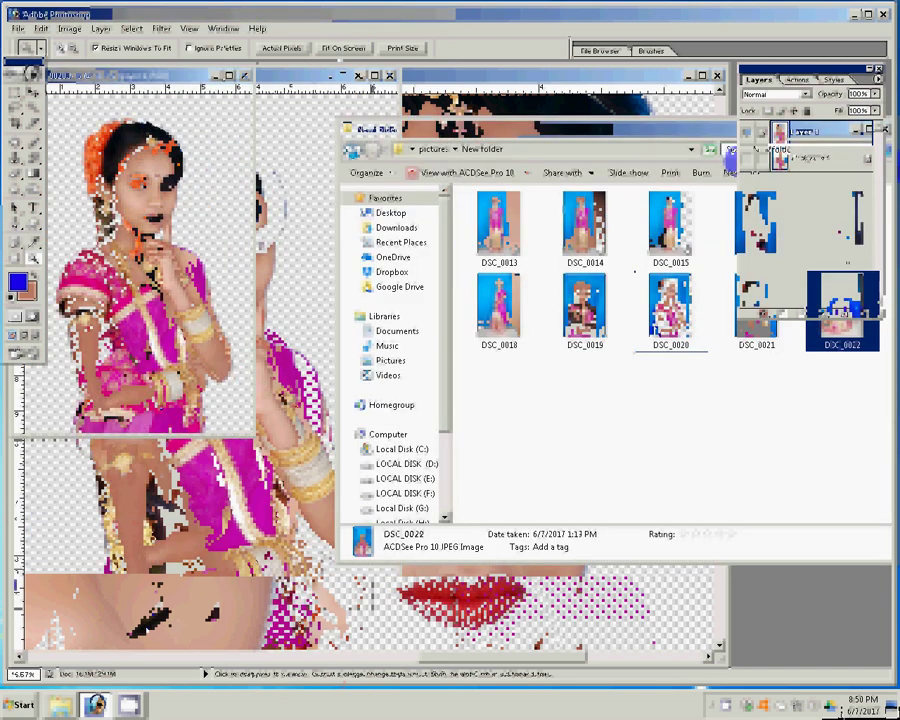
drag(843, 313, 386, 194)
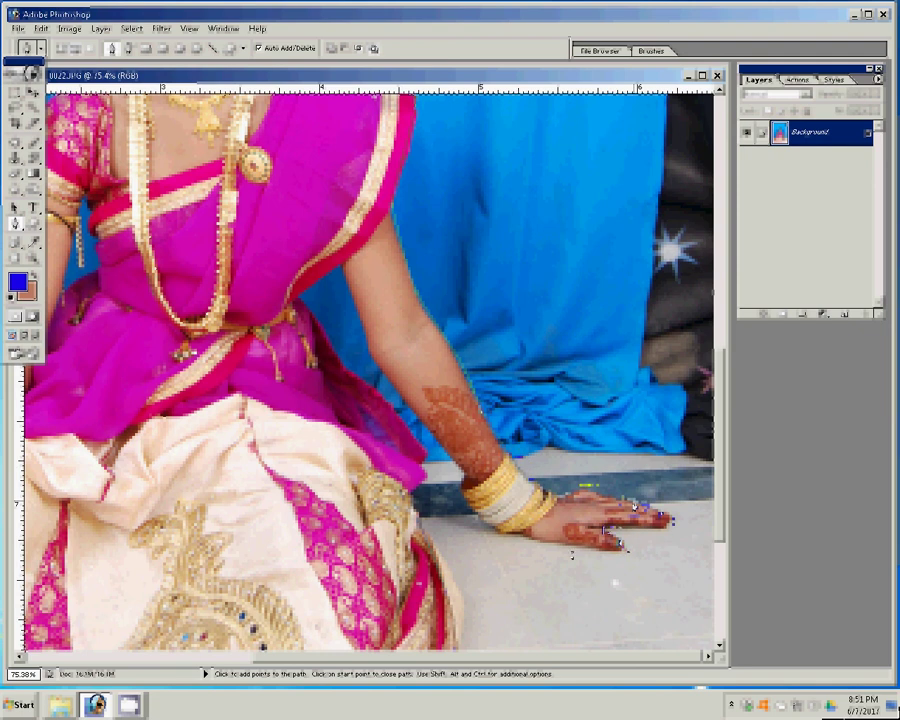
Extend the pen path from the seated girl's bangles up her arm to the shoulder
mouse_move(472, 516)
mouse_down()
mouse_move(340, 275)
mouse_move(357, 390)
mouse_up()
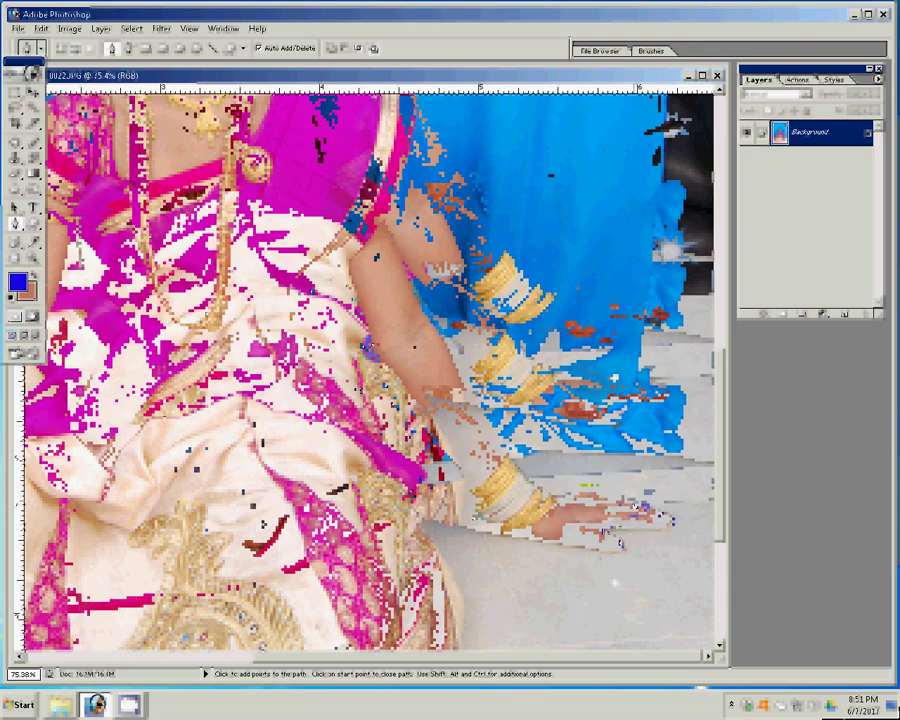
Make a feathered selection from the path, copy the girl to Layer 1, and hide Background
scroll(410, 318, down, 5)
right_click(210, 196)
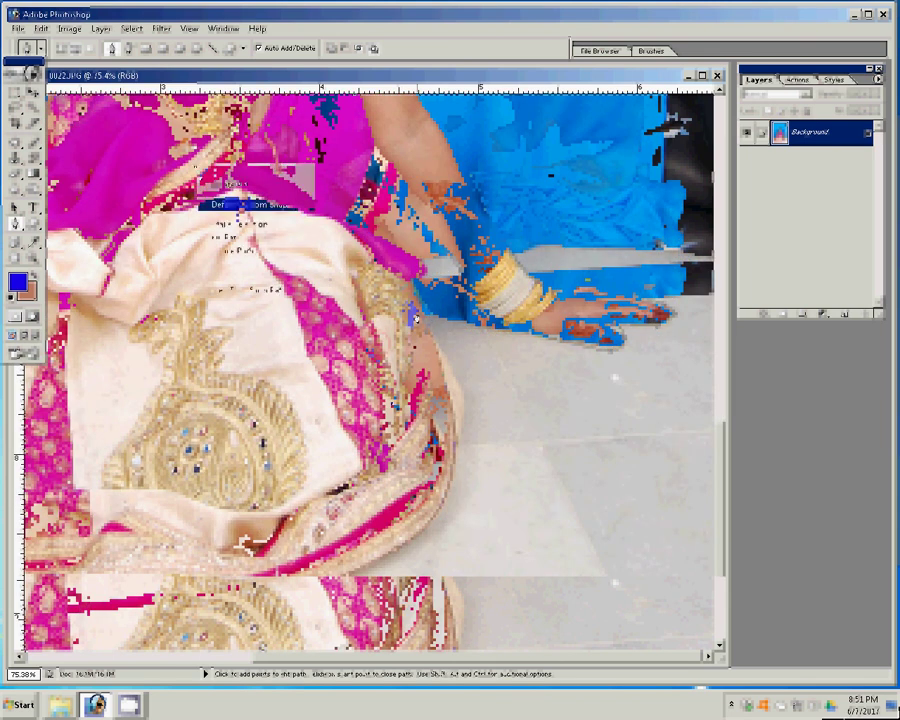
click(240, 222)
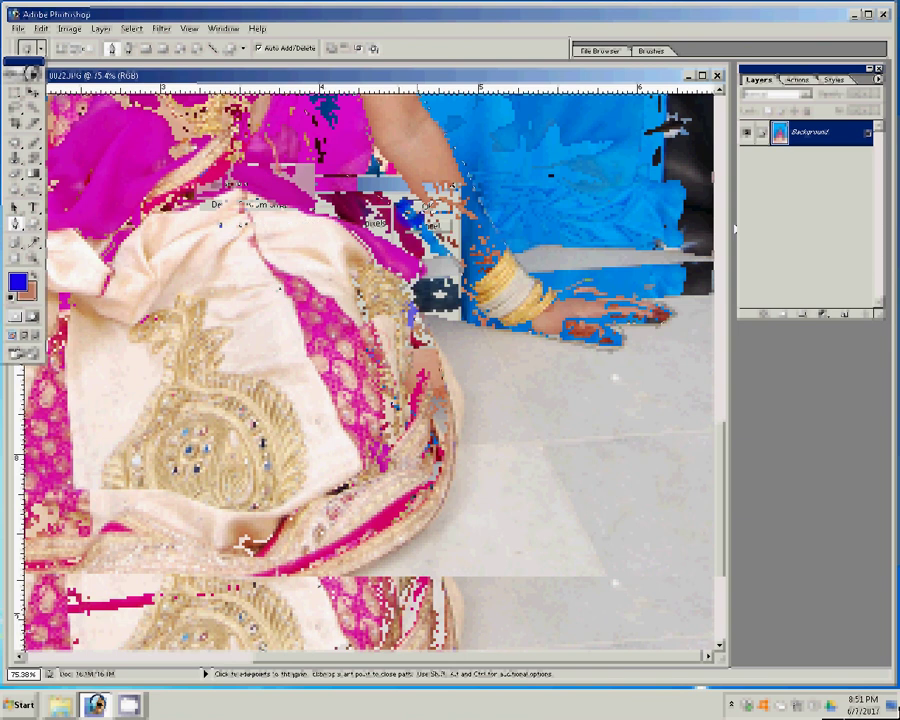
key(ctrl+j)
click(770, 162)
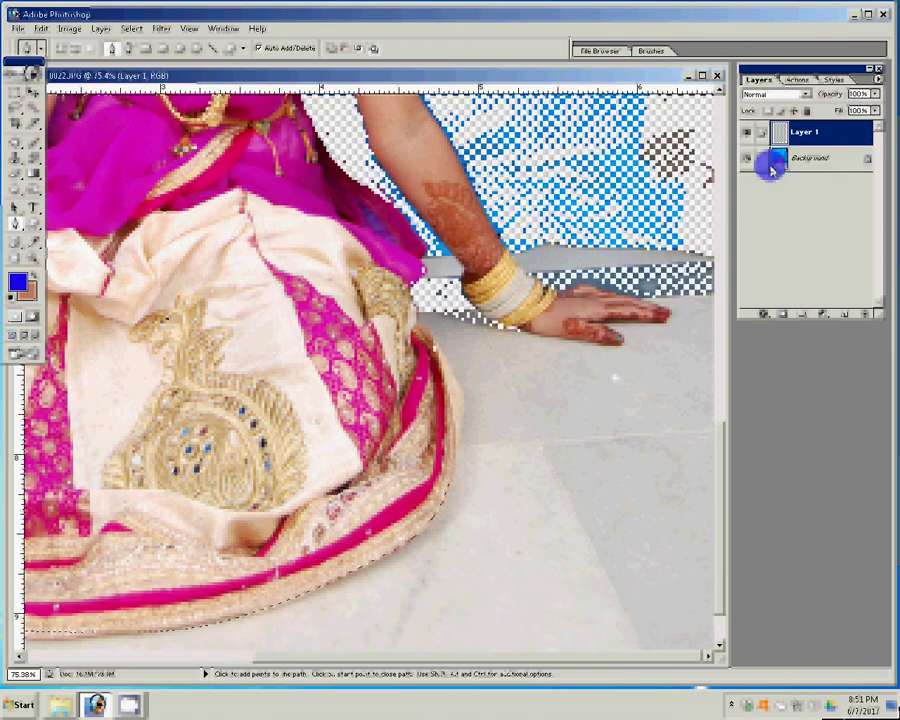
Zoom out on the cut-out, pick the Magic Wand, and switch to the photo folder
click(243, 334)
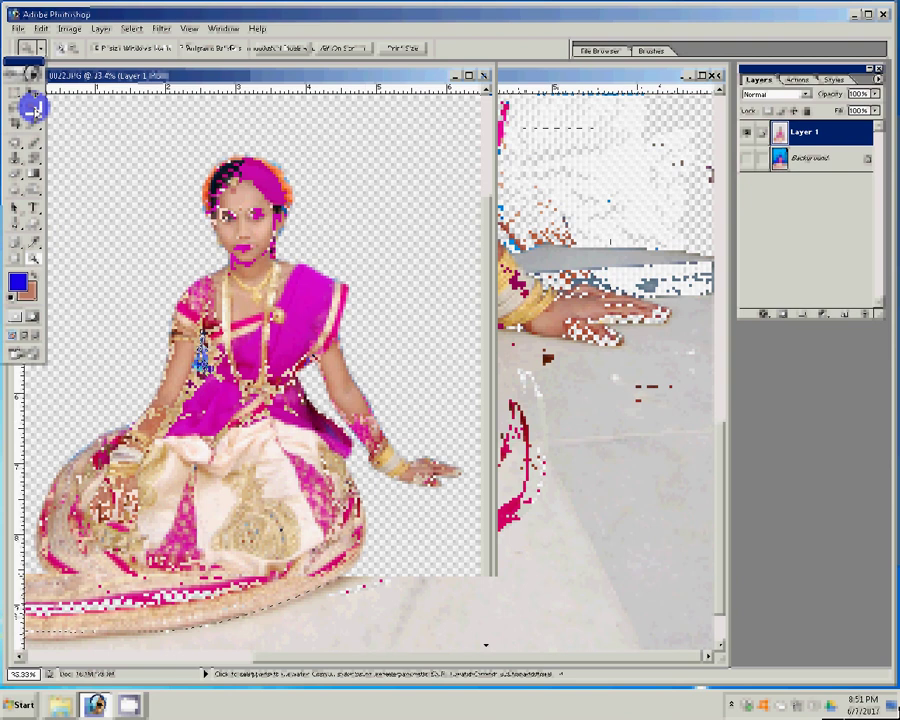
click(33, 108)
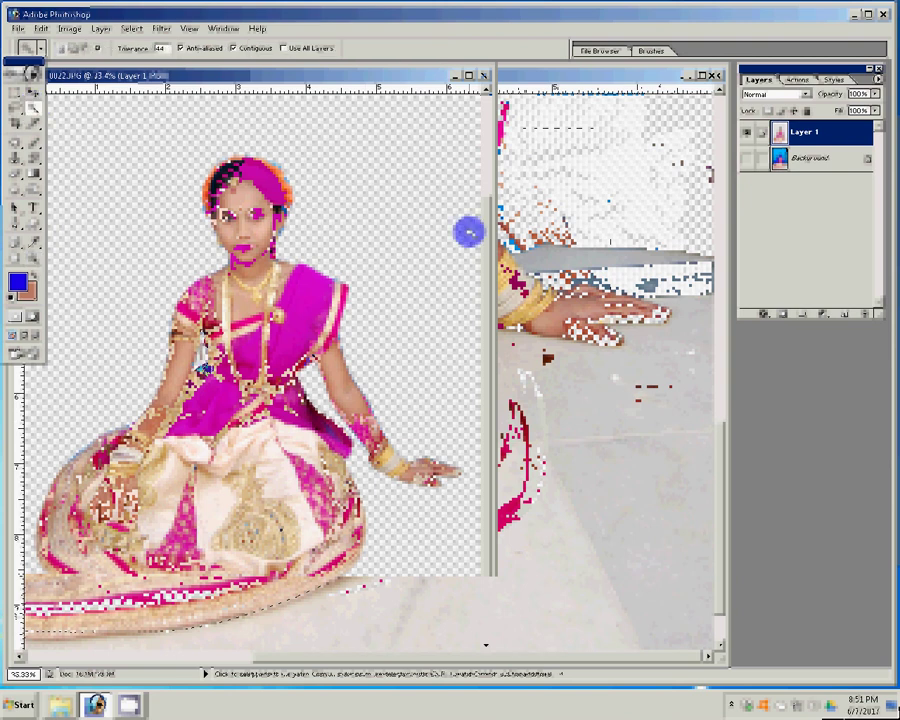
key(alt+Tab)
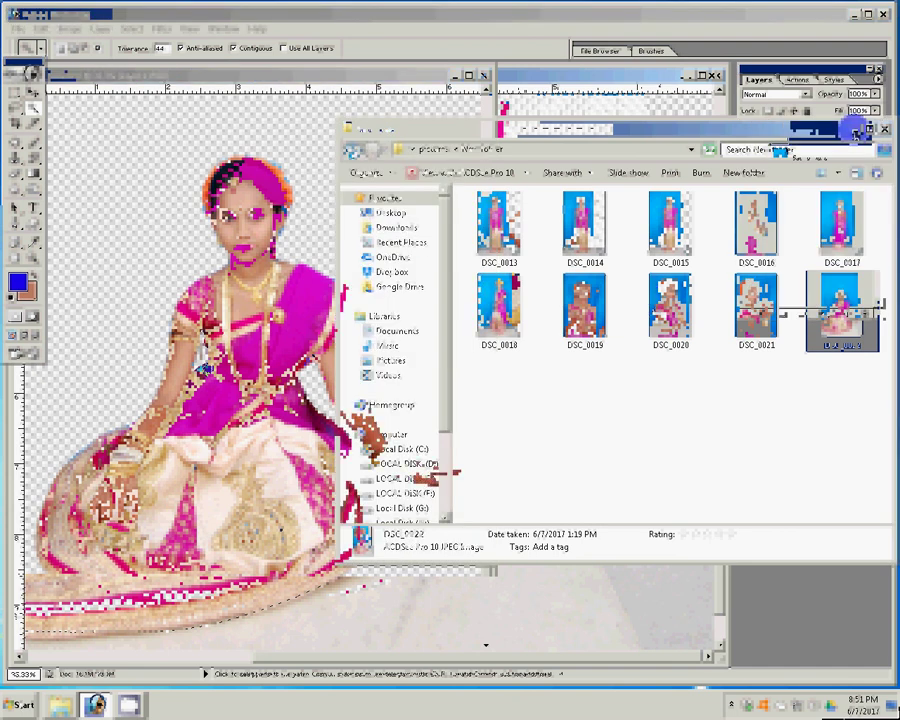
Show D:\Backgrounds\All garound as large icons and open the garden-scene PSD
key(super)
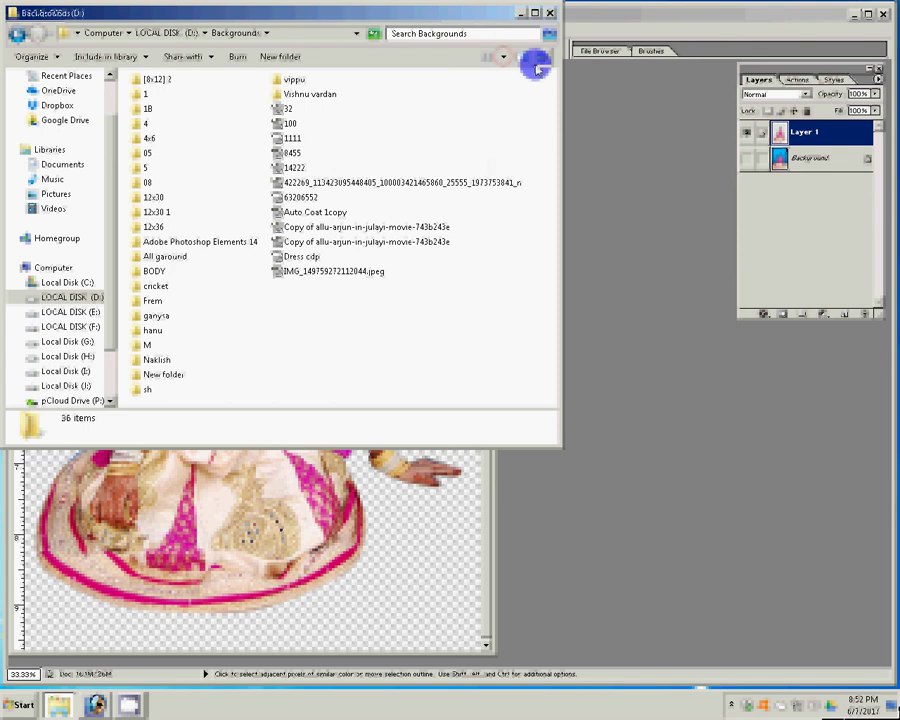
click(503, 60)
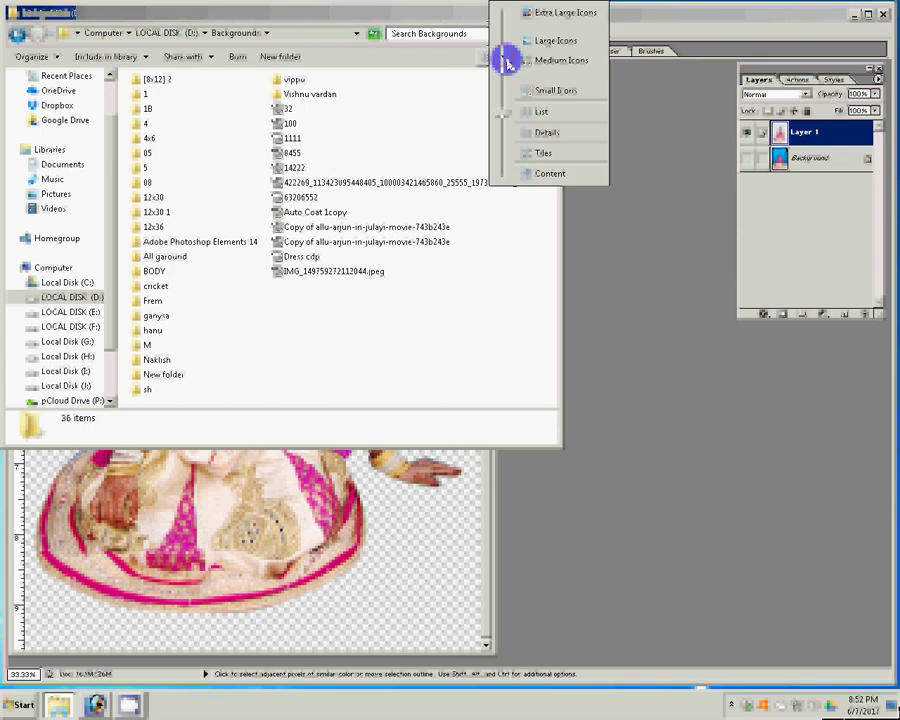
drag(506, 56, 507, 62)
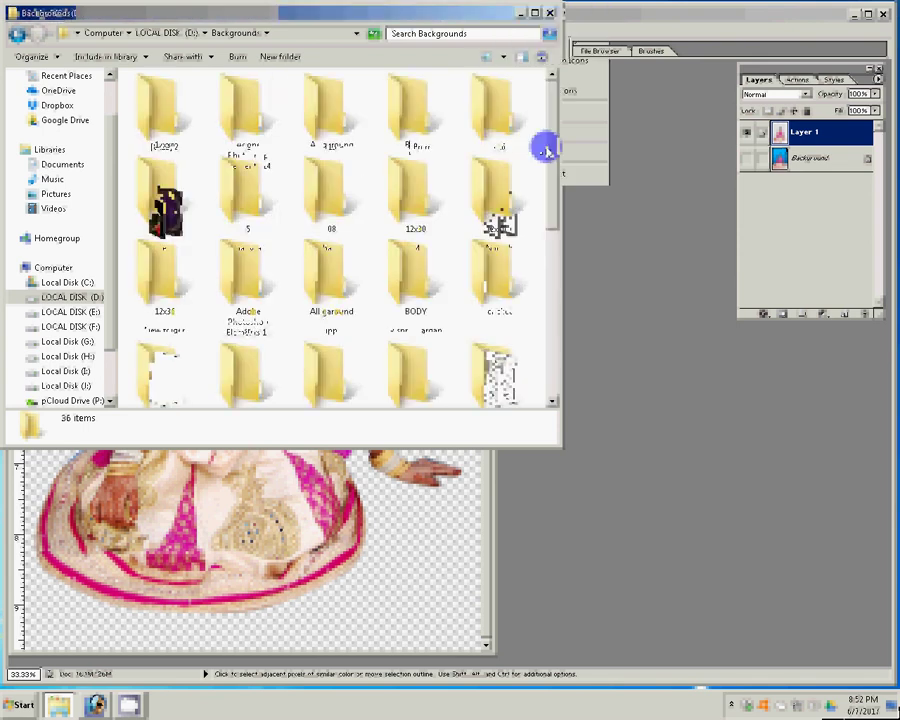
drag(550, 142, 557, 268)
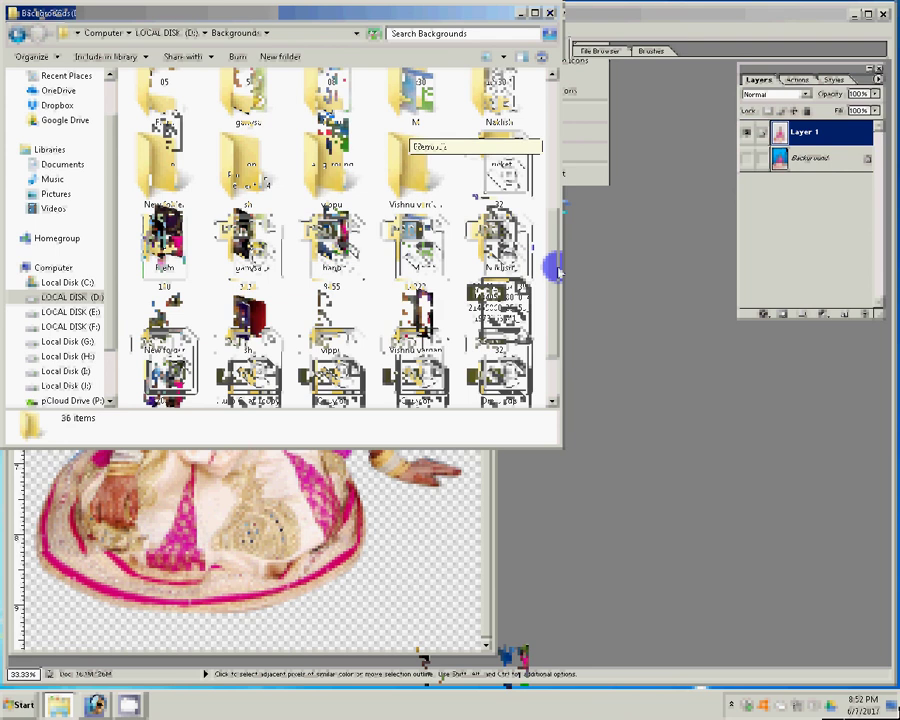
key(b)
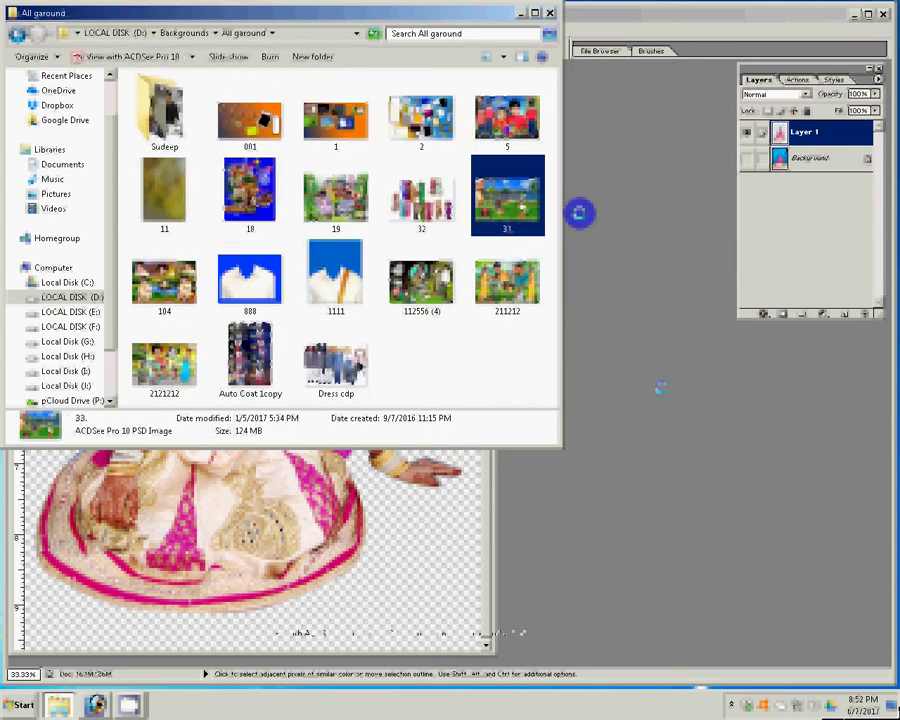
click(579, 213)
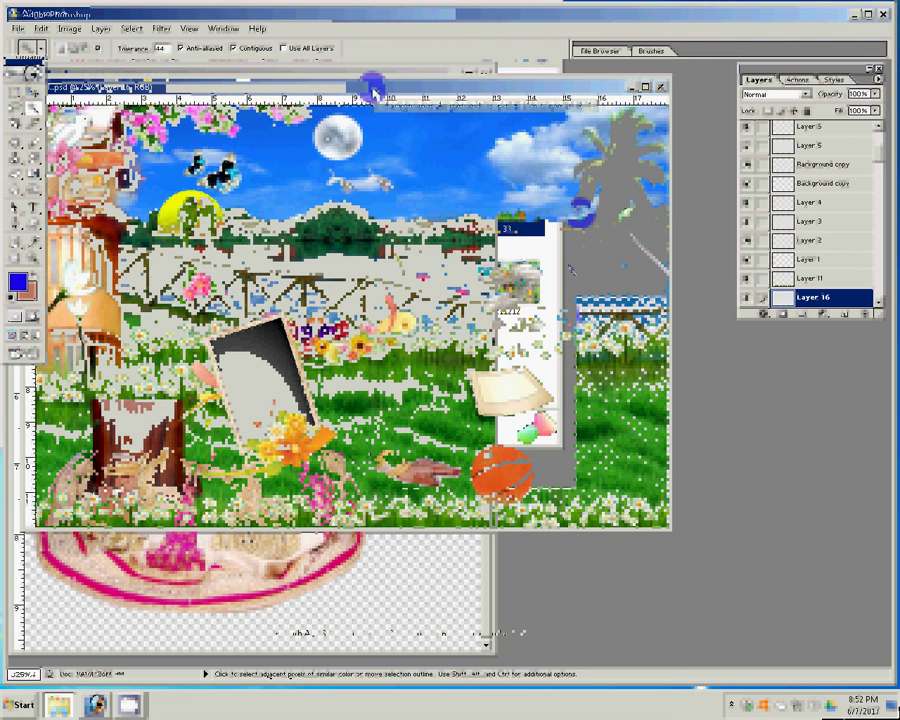
Move the seated girl into the garden scene and shift her further right
key(v)
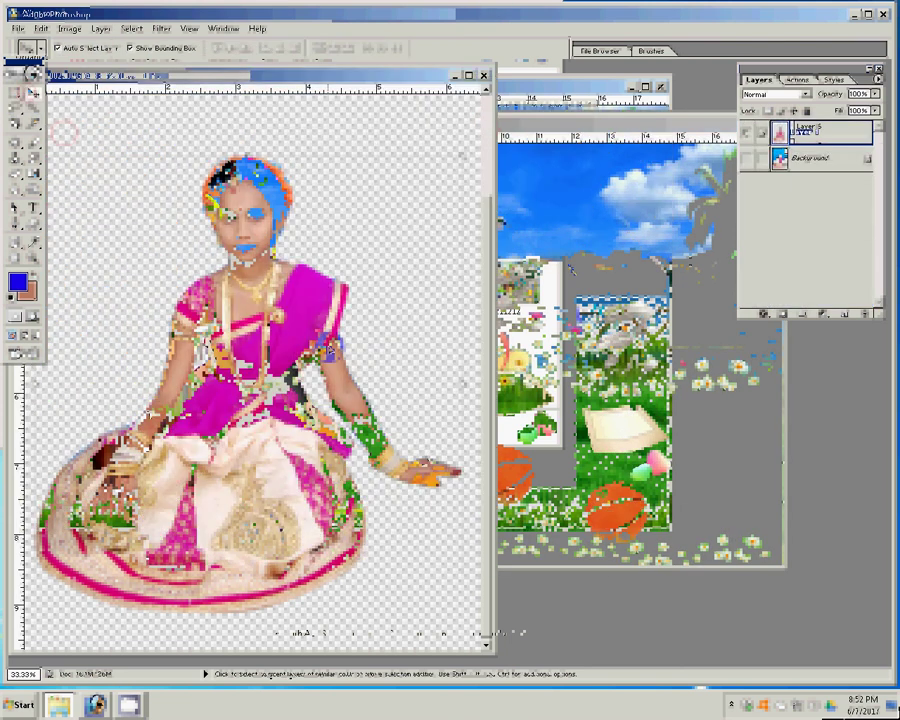
drag(330, 345, 553, 343)
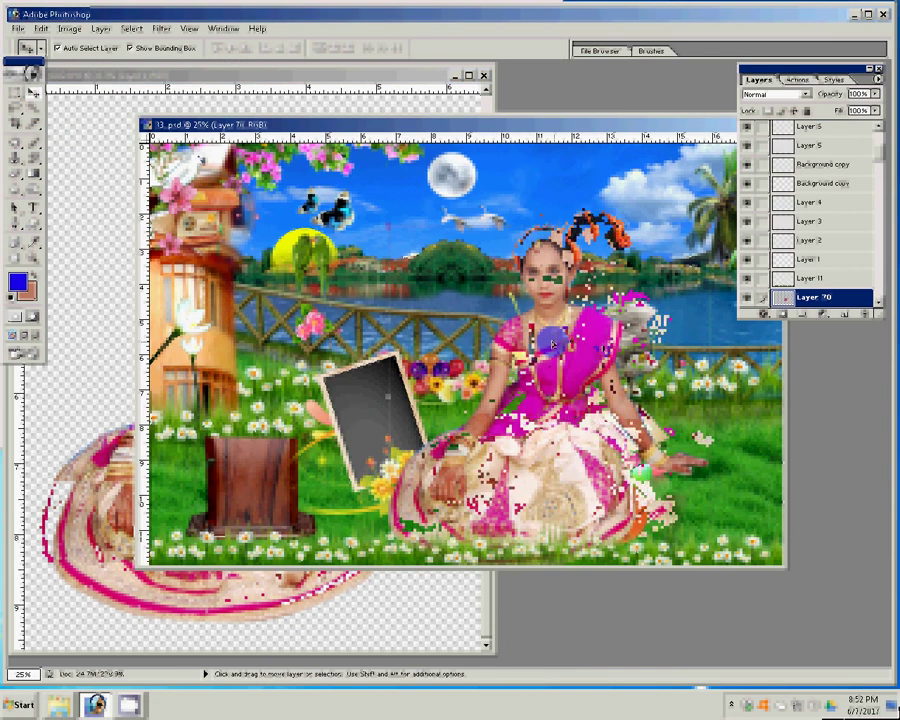
drag(553, 343, 602, 347)
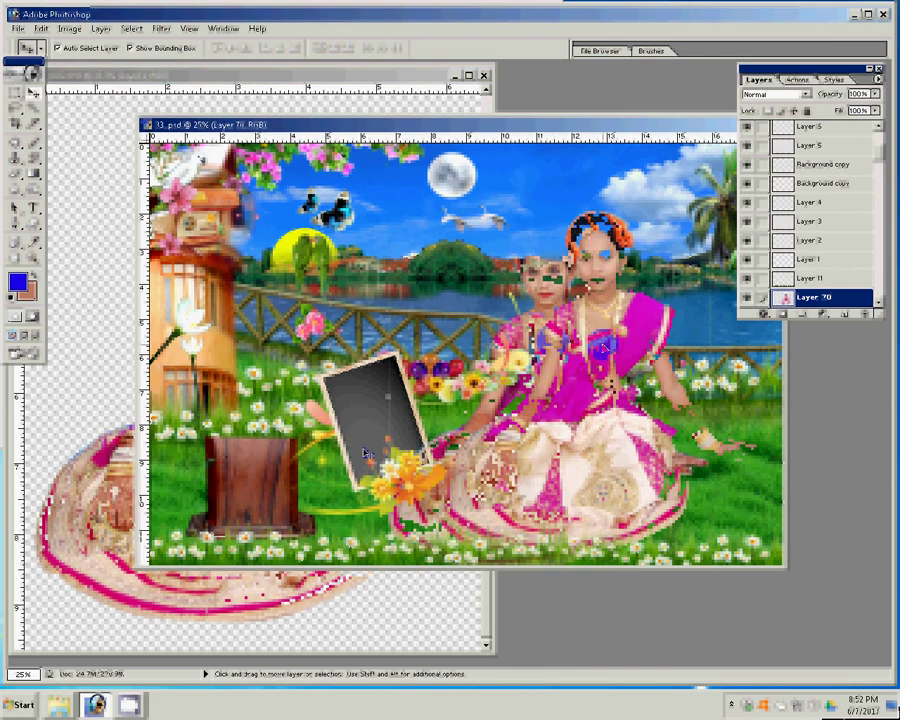
Visit the source photo, return to the garden scene, and start Edit > Paste Into
click(410, 75)
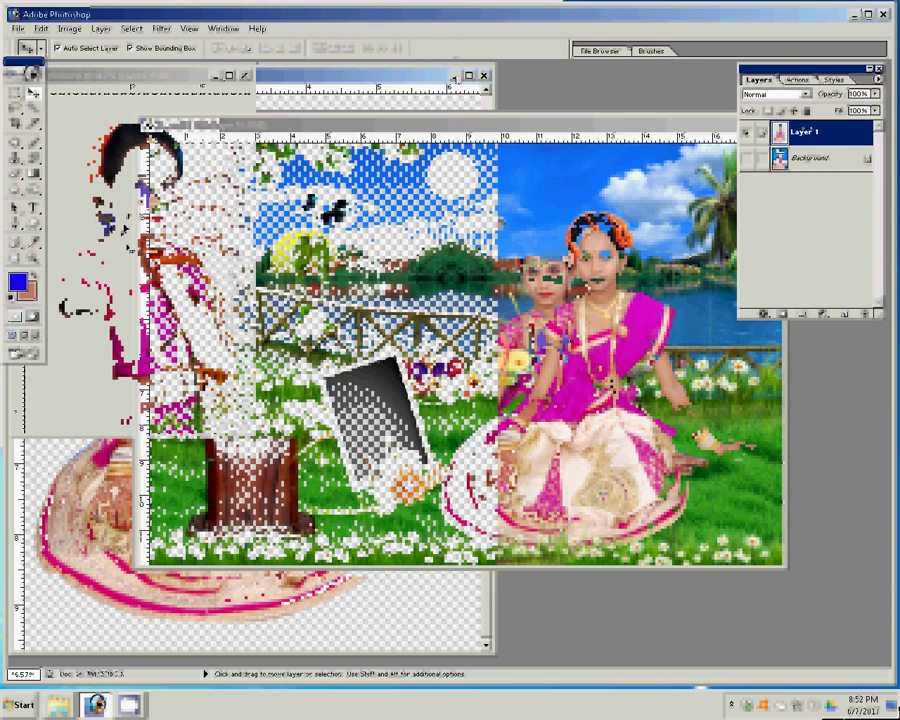
click(453, 76)
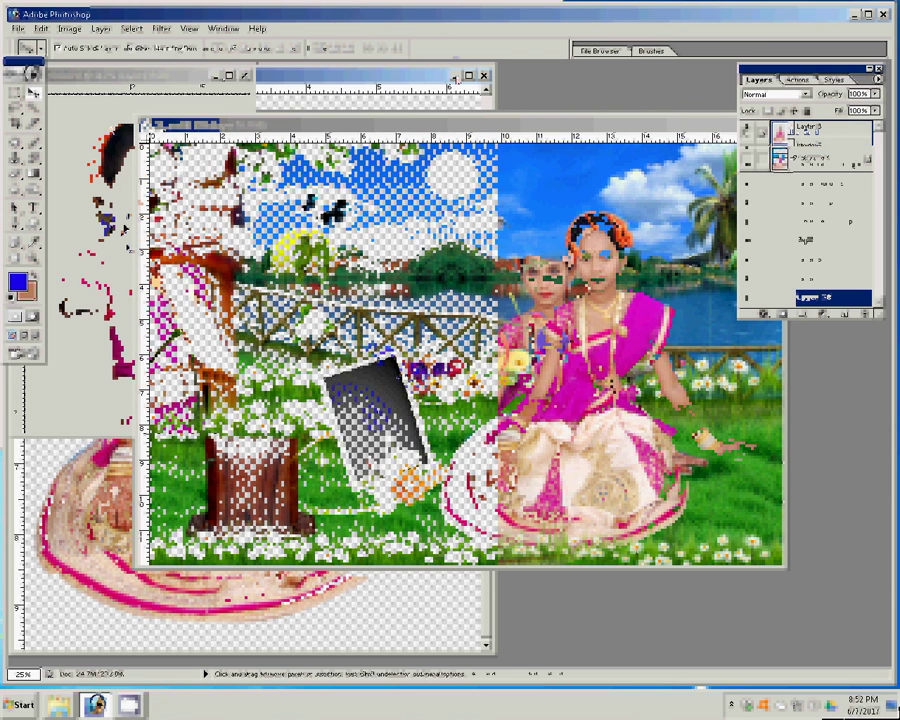
click(40, 29)
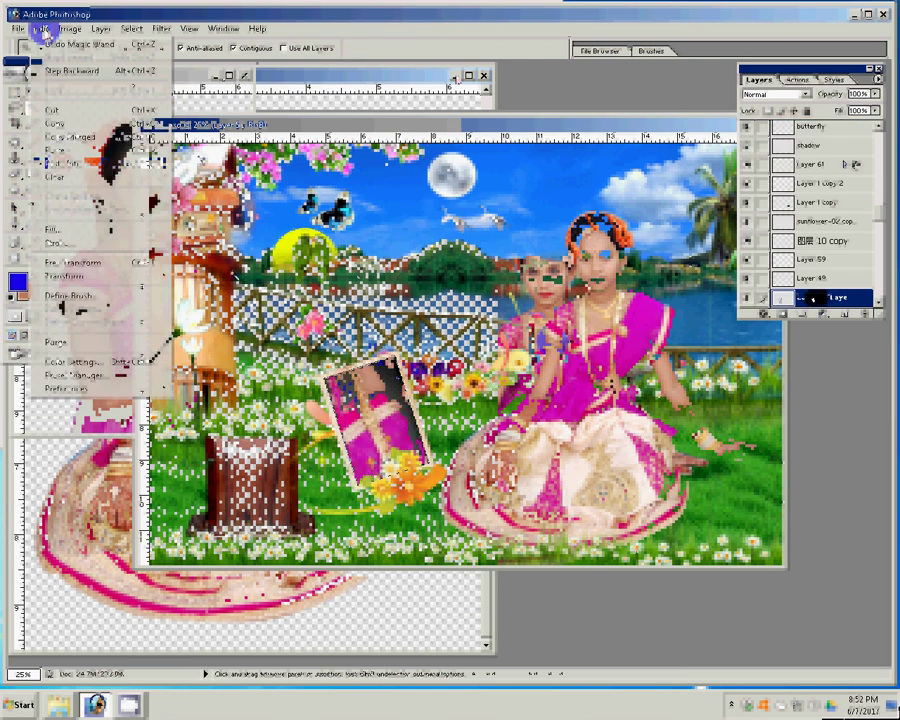
Paste the photo into the tilted frame, scale it to 35.3%, and minimize the source window
click(38, 30)
click(31, 73)
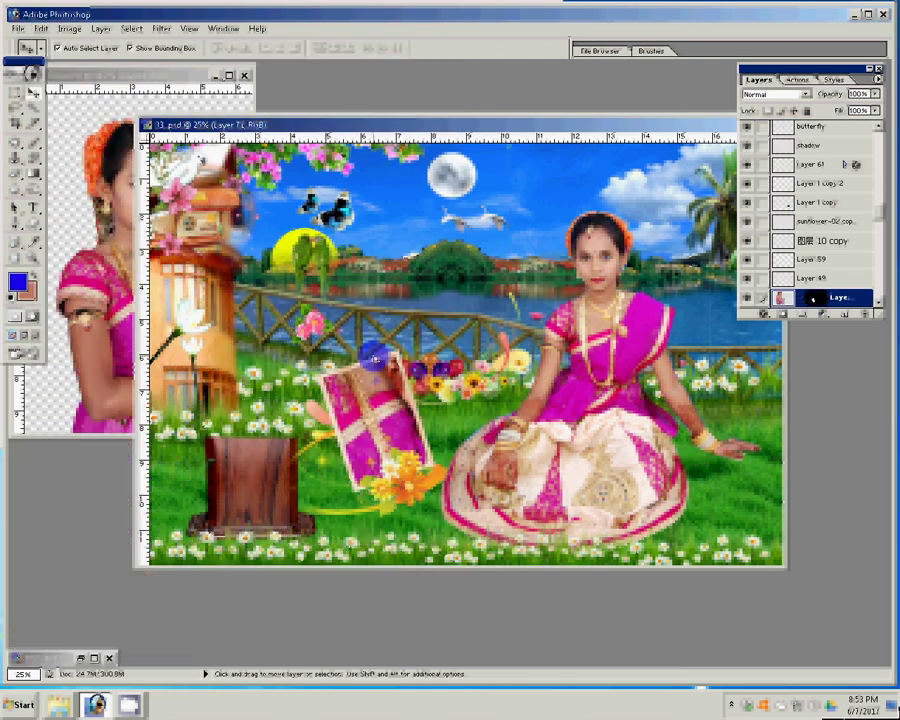
key(ctrl+t)
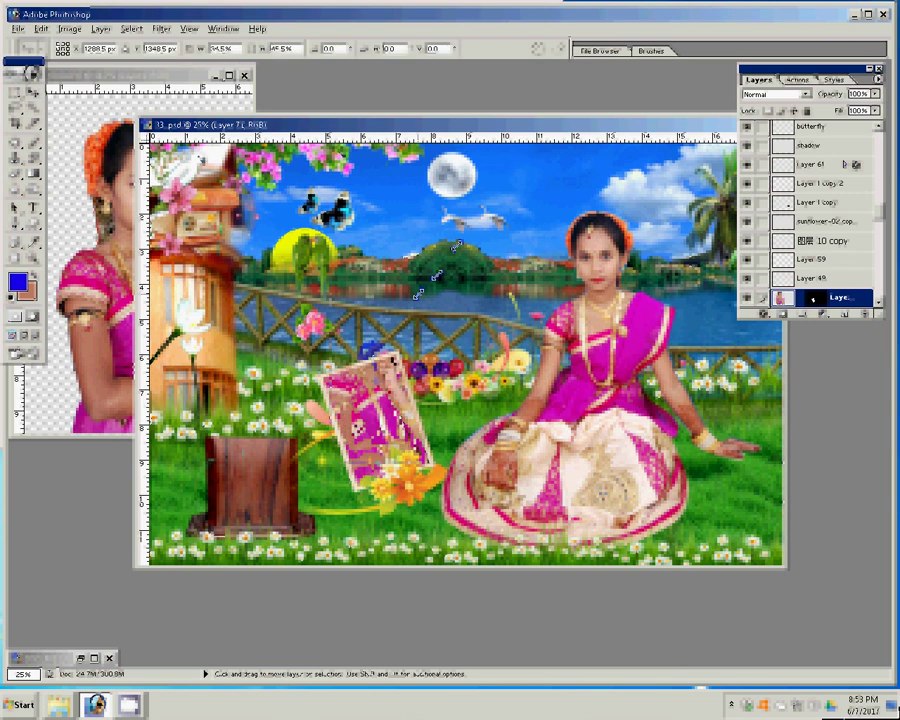
drag(437, 277, 417, 293)
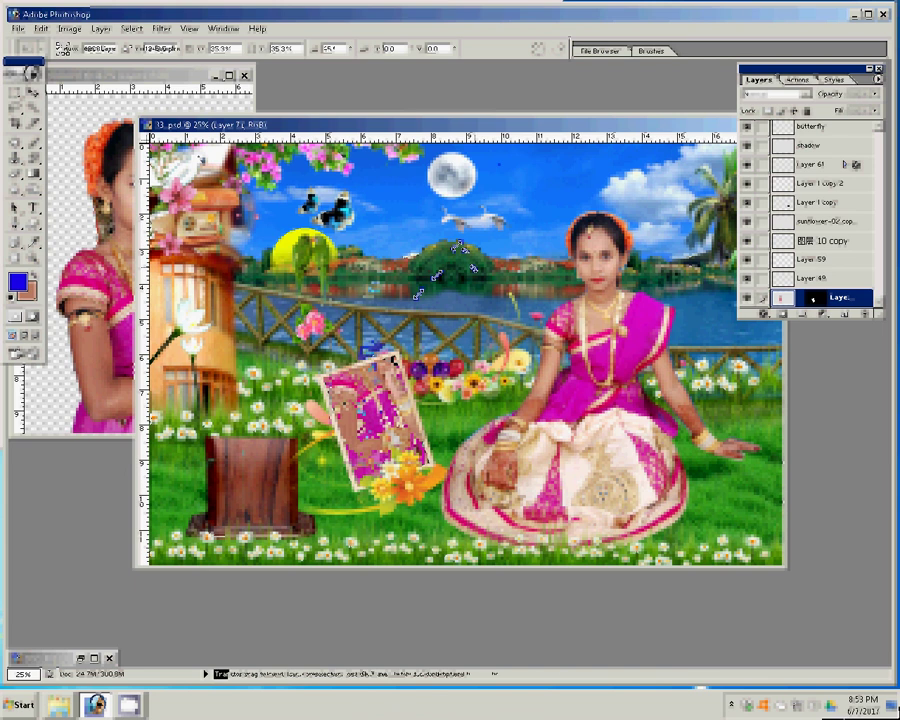
key(Return)
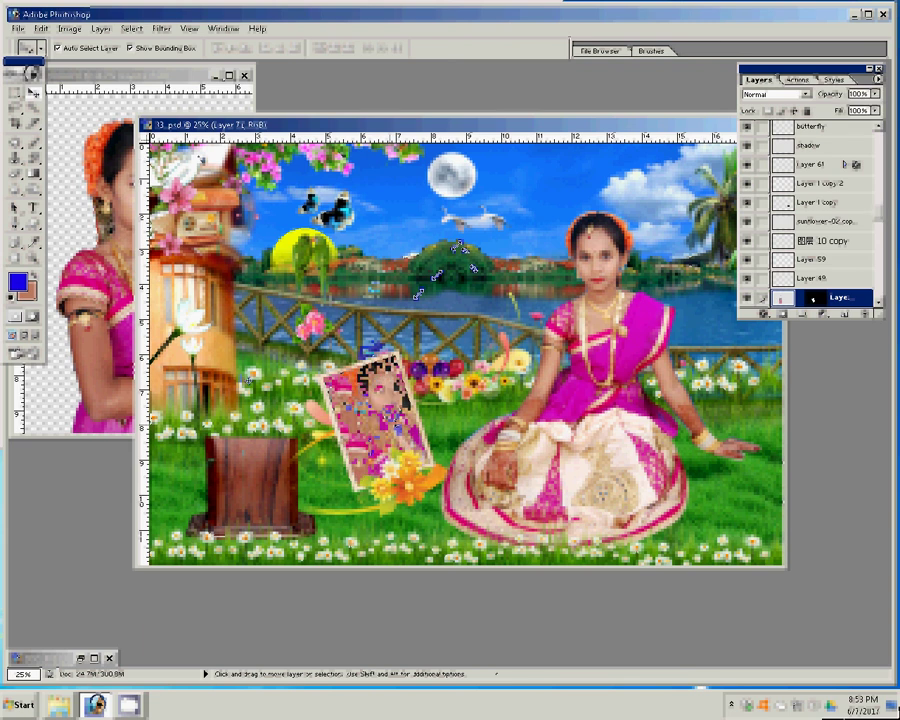
click(211, 75)
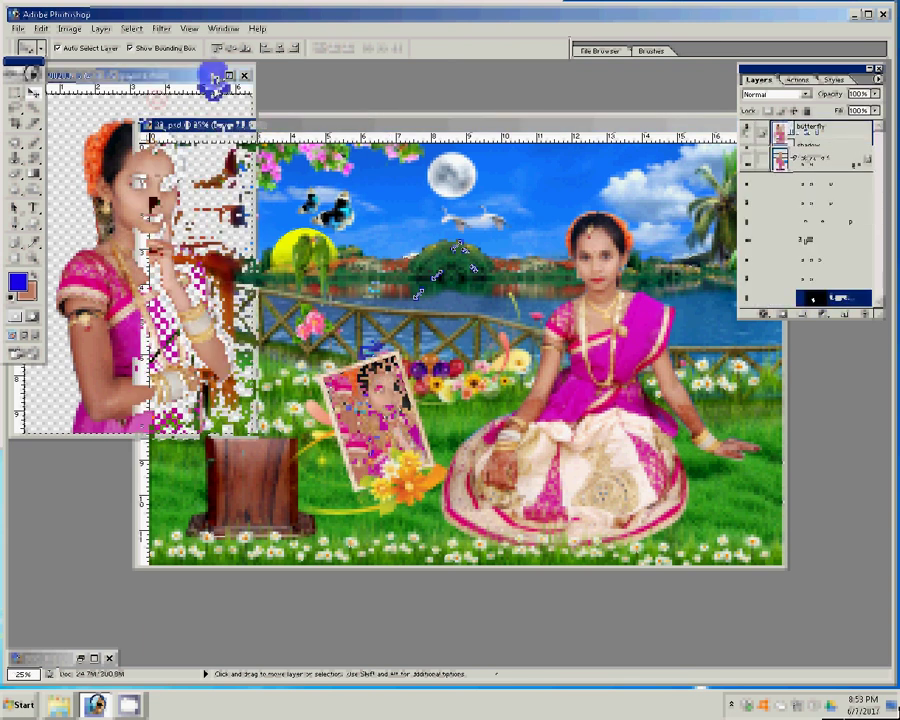
click(212, 76)
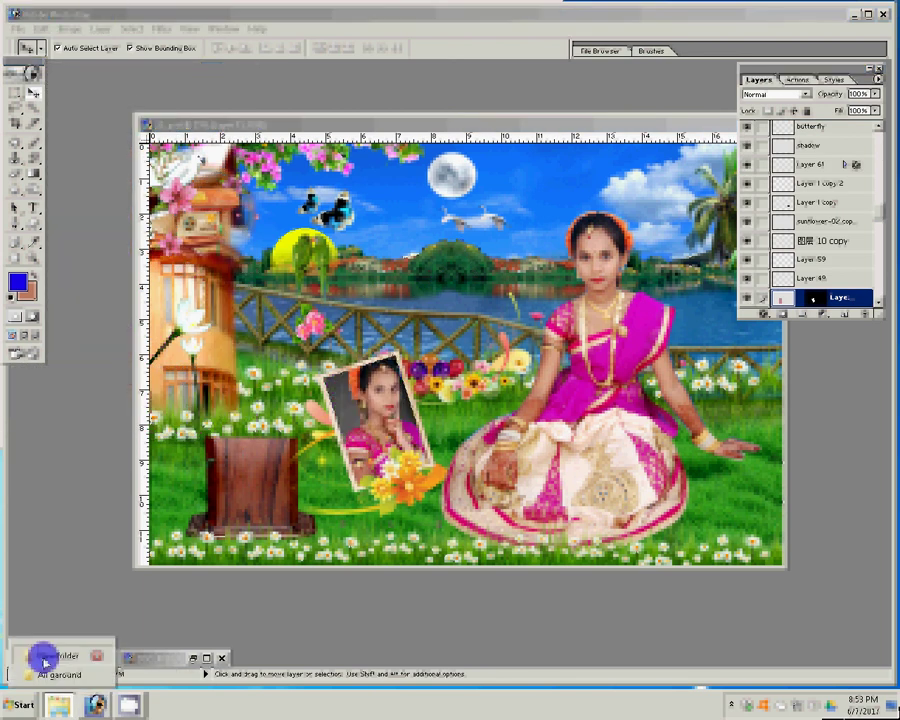
Open DSC_0016 in Photoshop, zoom in on the girl, and play Action 1
click(42, 657)
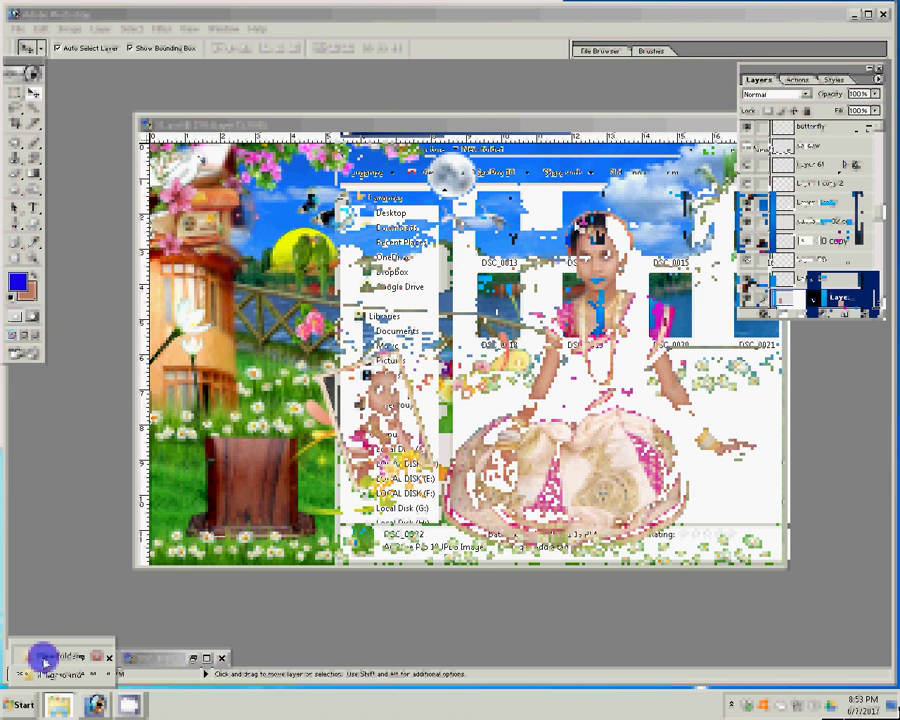
drag(760, 225, 805, 213)
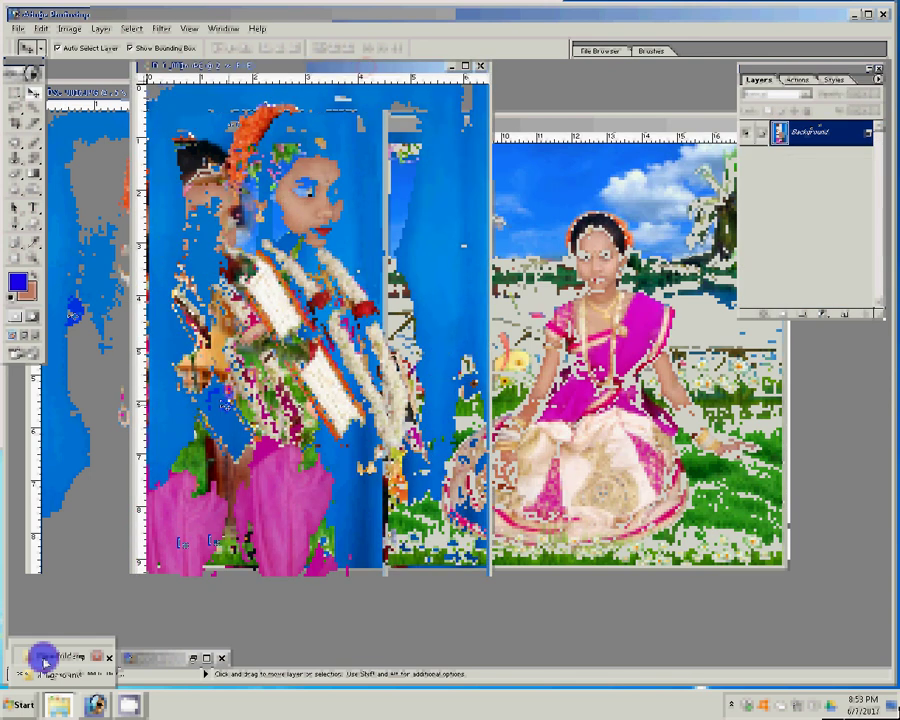
key(z)
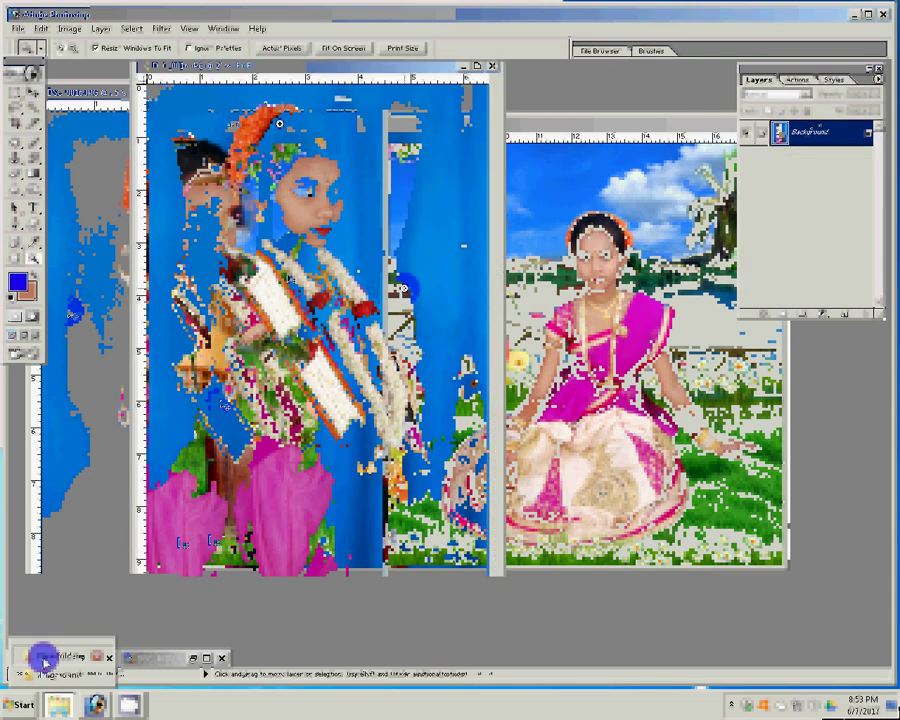
click(402, 289)
click(797, 80)
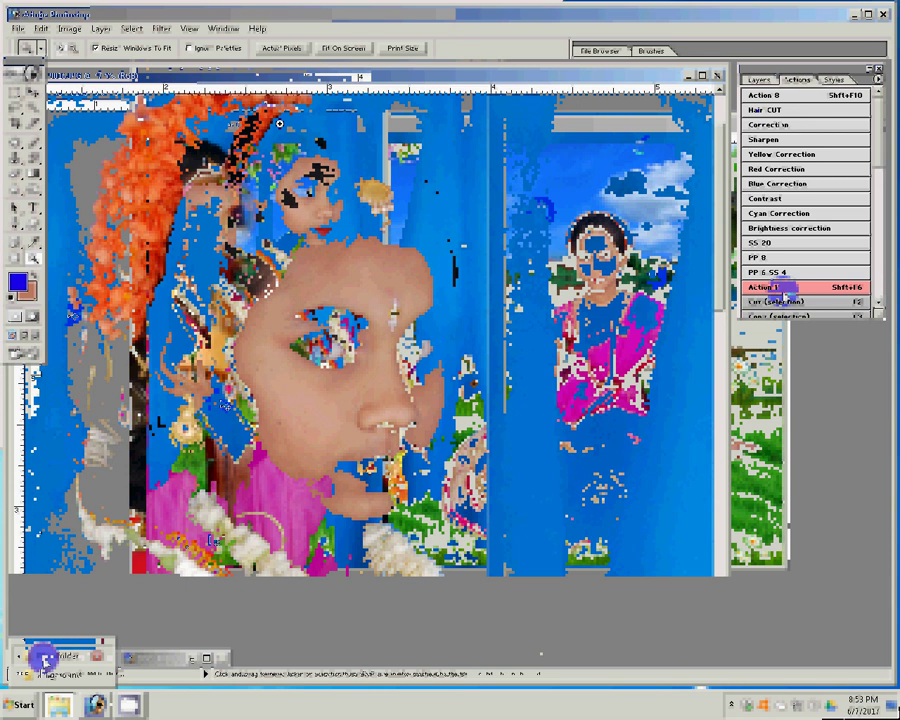
click(783, 288)
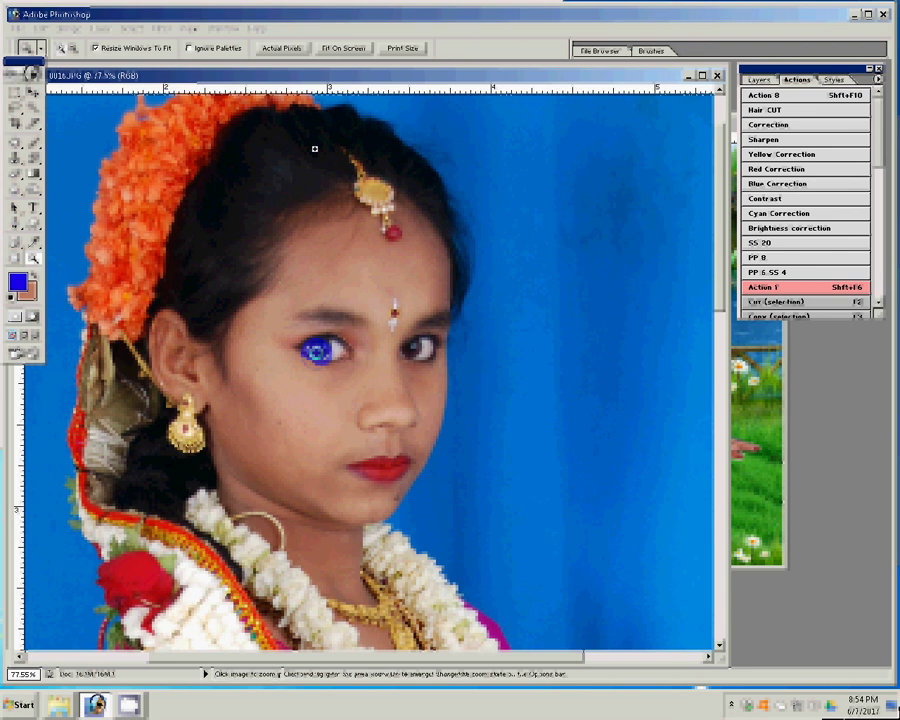
Start a pen path along the edge of the girl's garland
drag(78, 265, 78, 330)
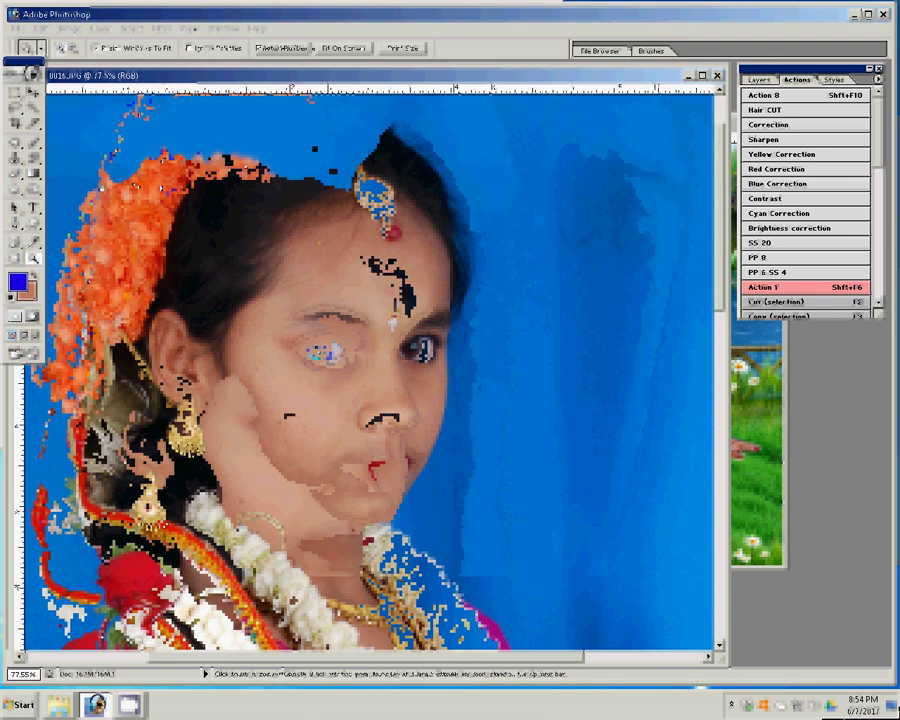
click(414, 292)
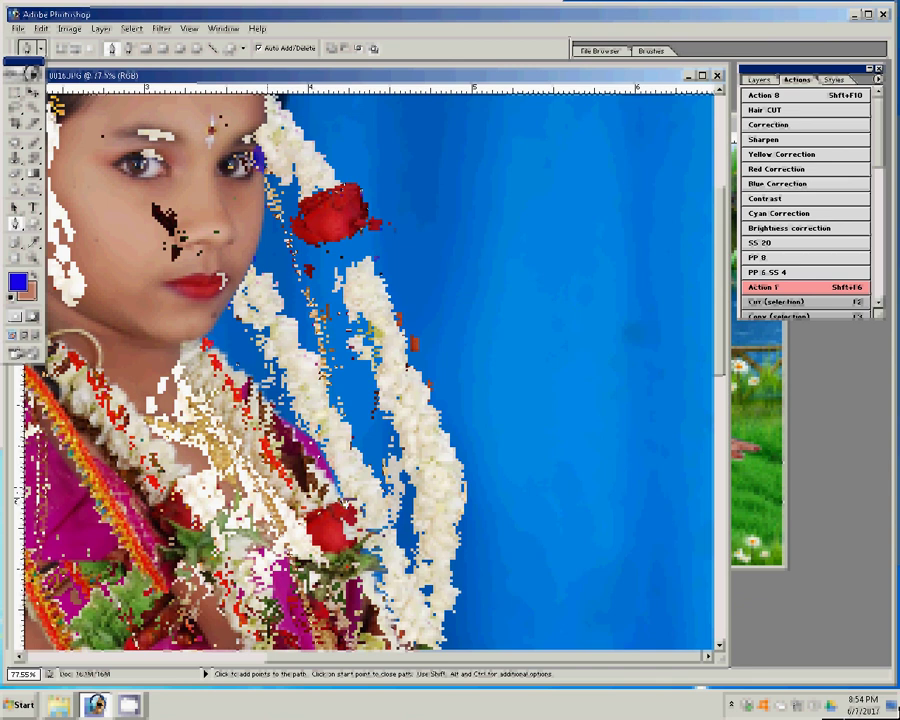
click(486, 405)
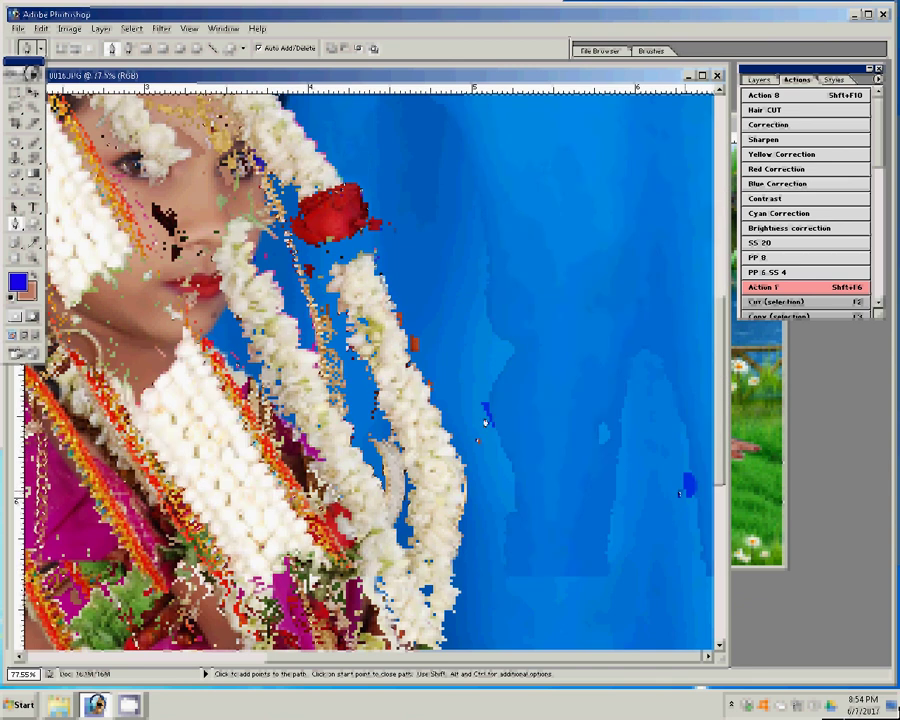
click(486, 421)
click(496, 436)
click(500, 455)
Extend the path down the garland and back up to complete the outline
click(504, 516)
click(480, 540)
click(456, 368)
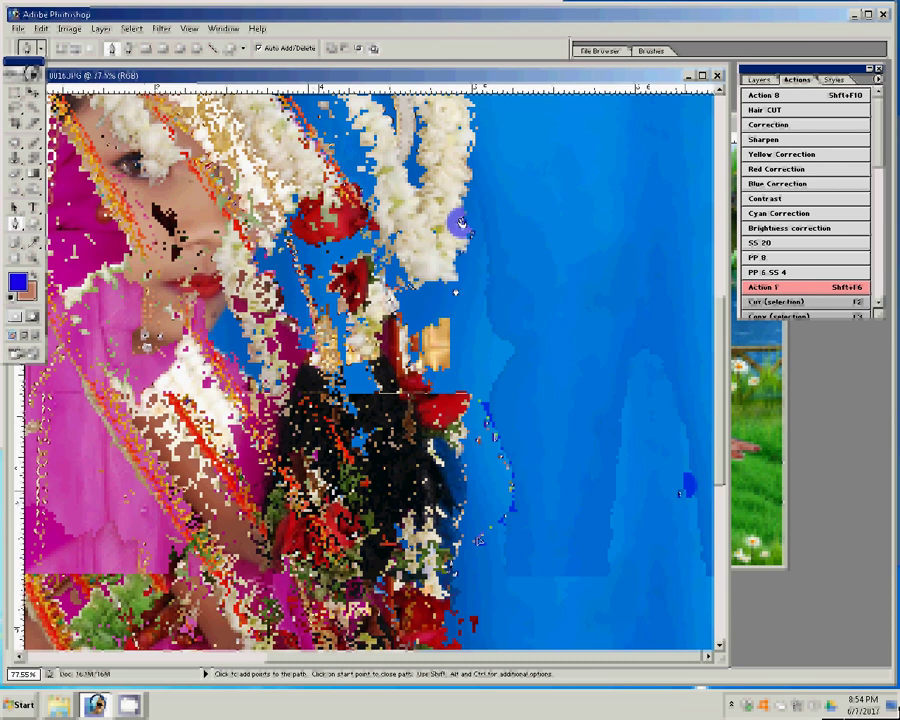
click(457, 292)
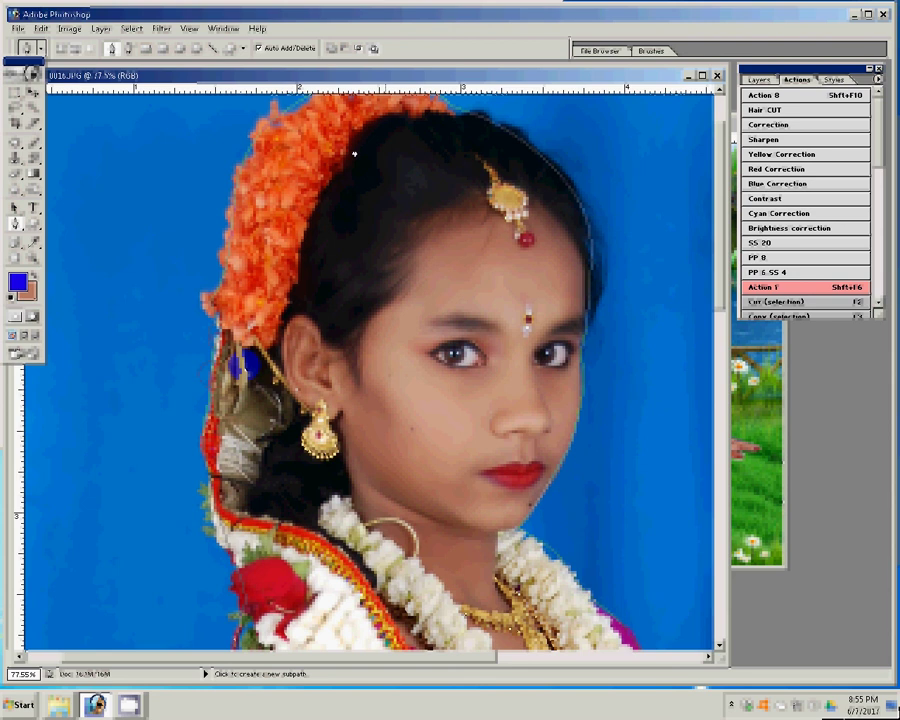
Turn the traced garland girl into a selection and paste her into 13.psd as Layer 72
key(ctrl+Return)
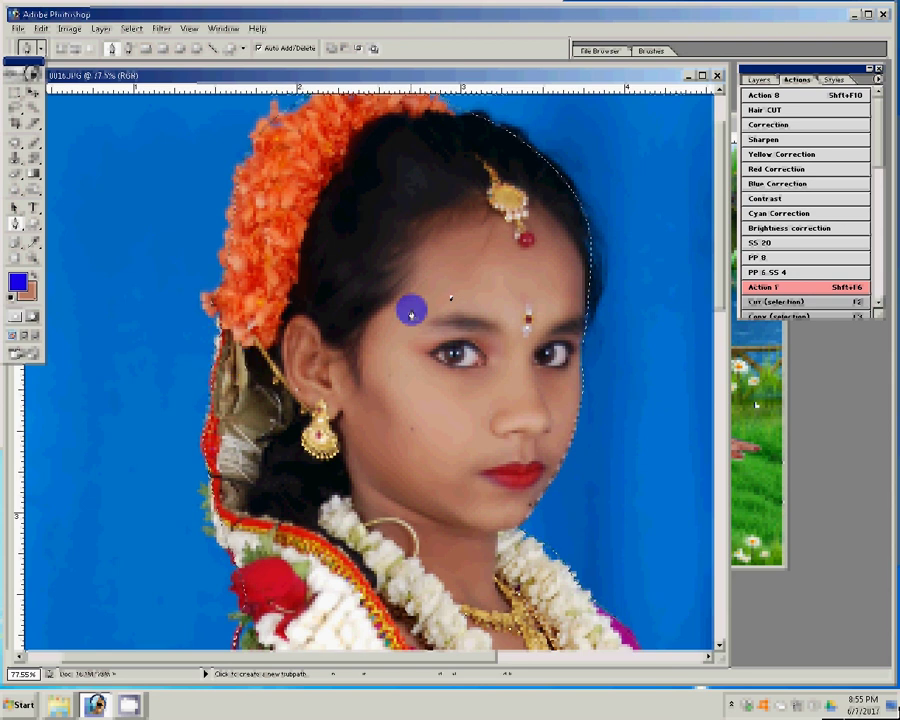
key(ctrl+Tab)
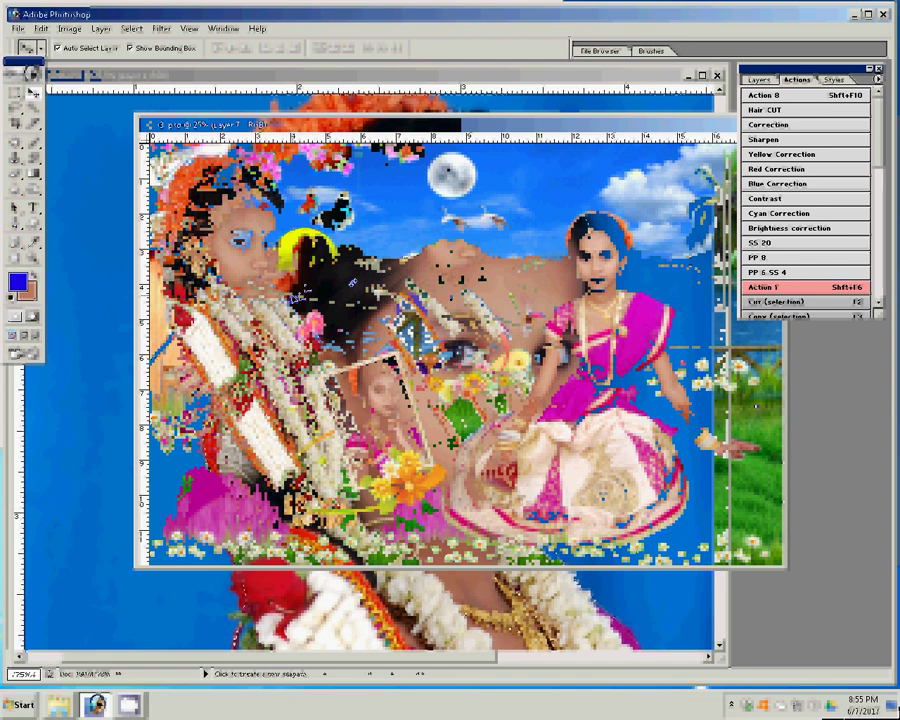
click(236, 259)
click(760, 79)
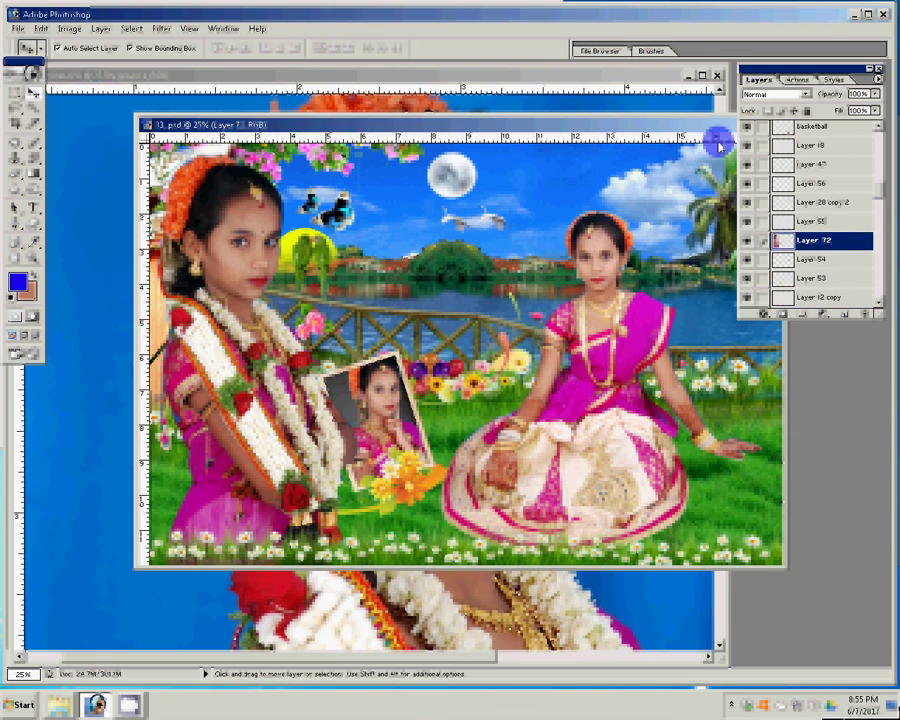
Bring Layer 72 forward in the stack, then open 0017.JPG from the source photos folder
key(ctrl+bracketright)
key(ctrl+bracketright)
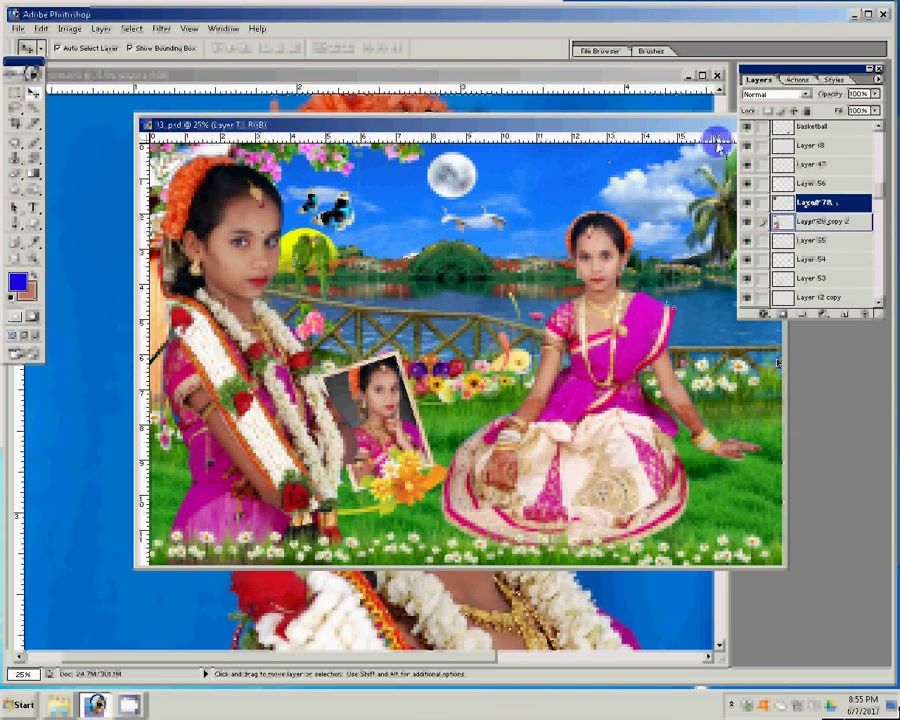
key(ctrl+shift+bracketright)
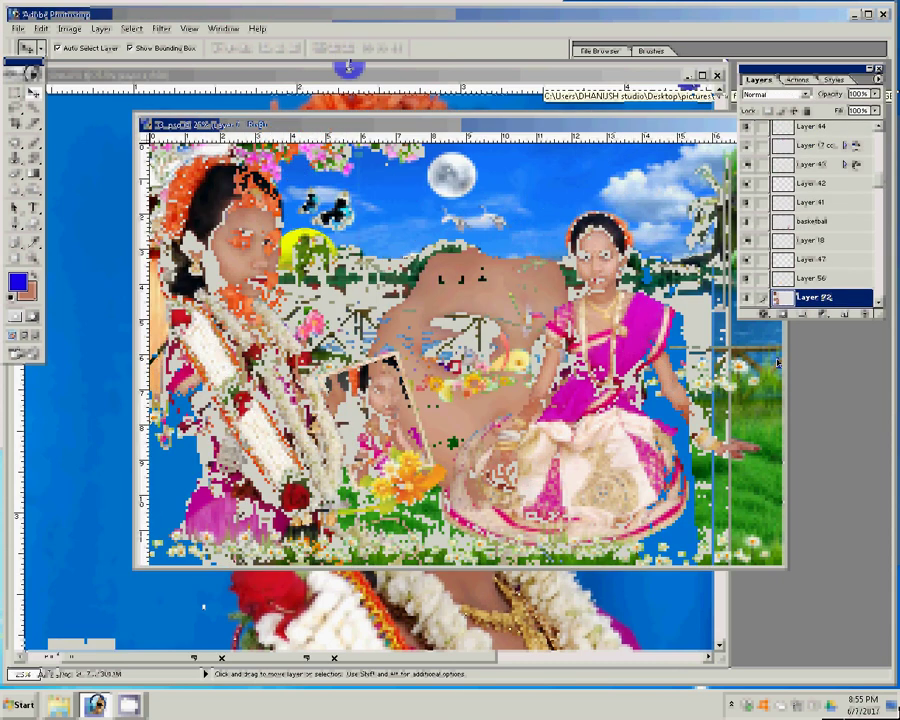
key(alt+Tab)
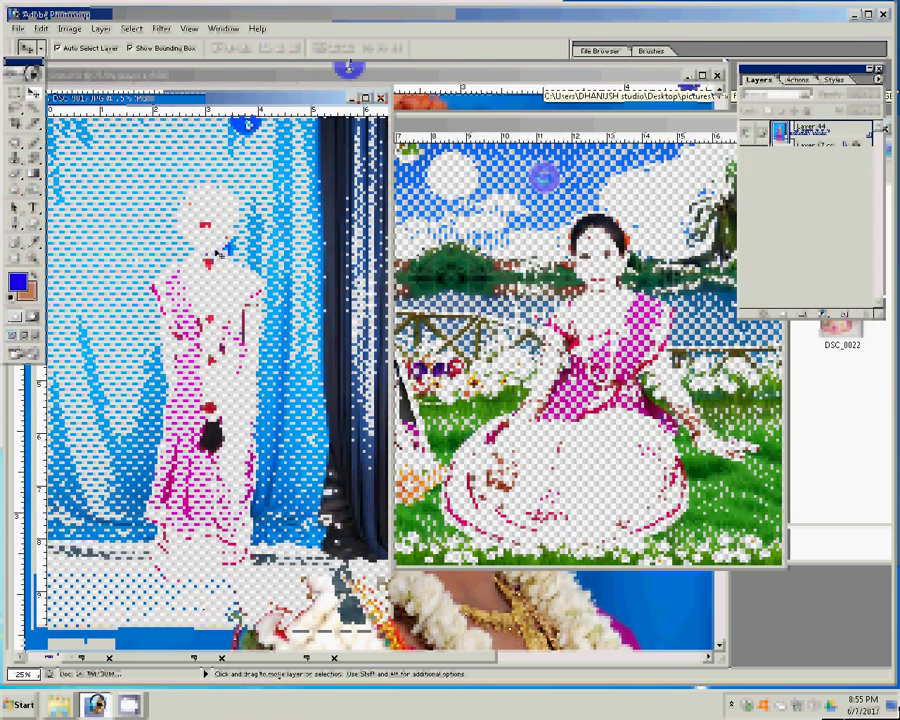
click(141, 285)
click(178, 250)
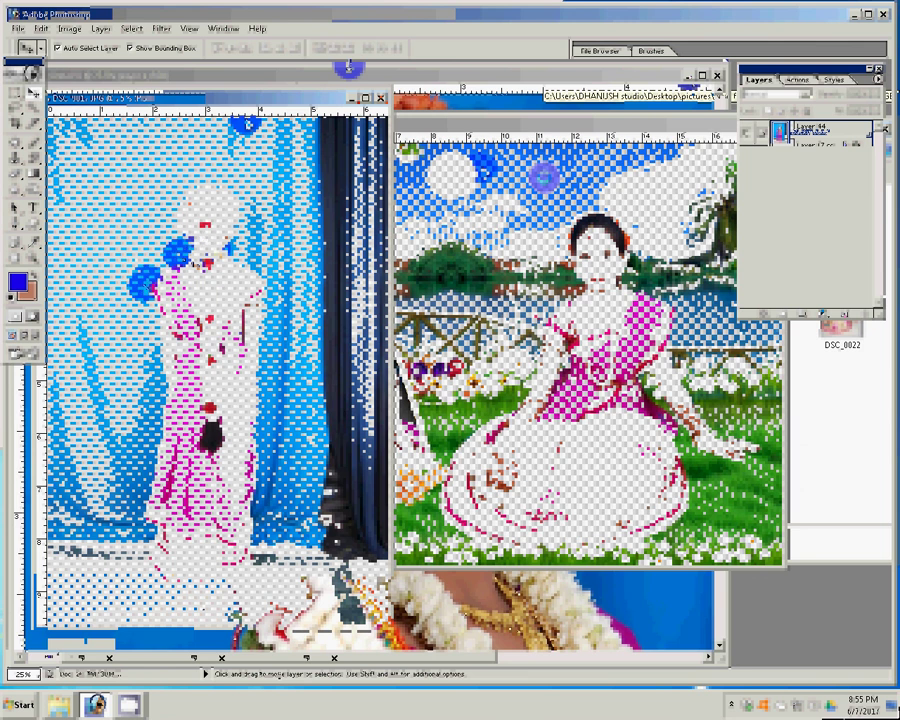
click(150, 176)
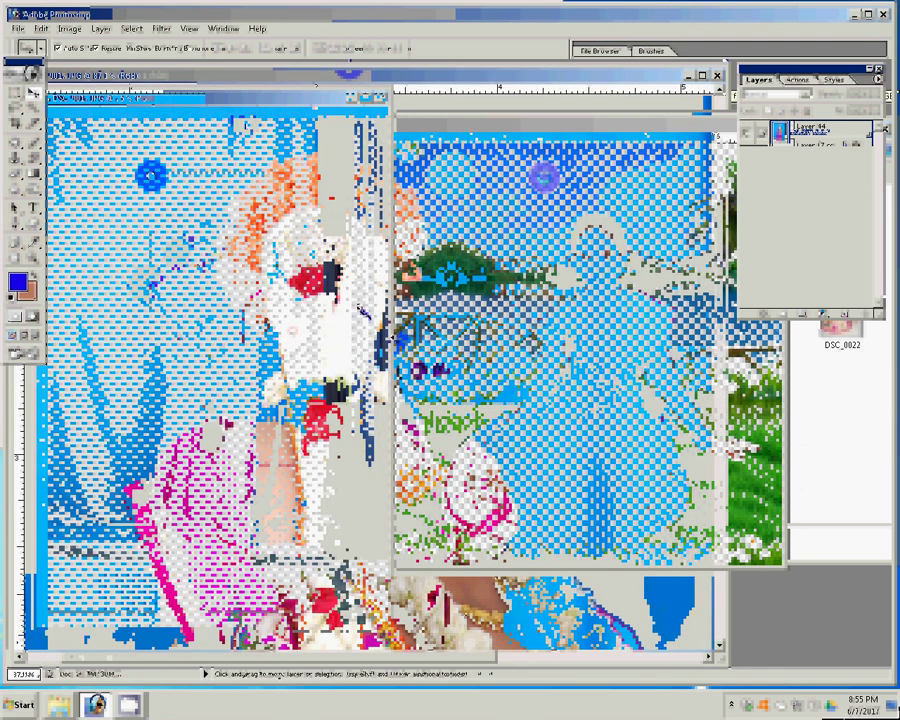
click(215, 337)
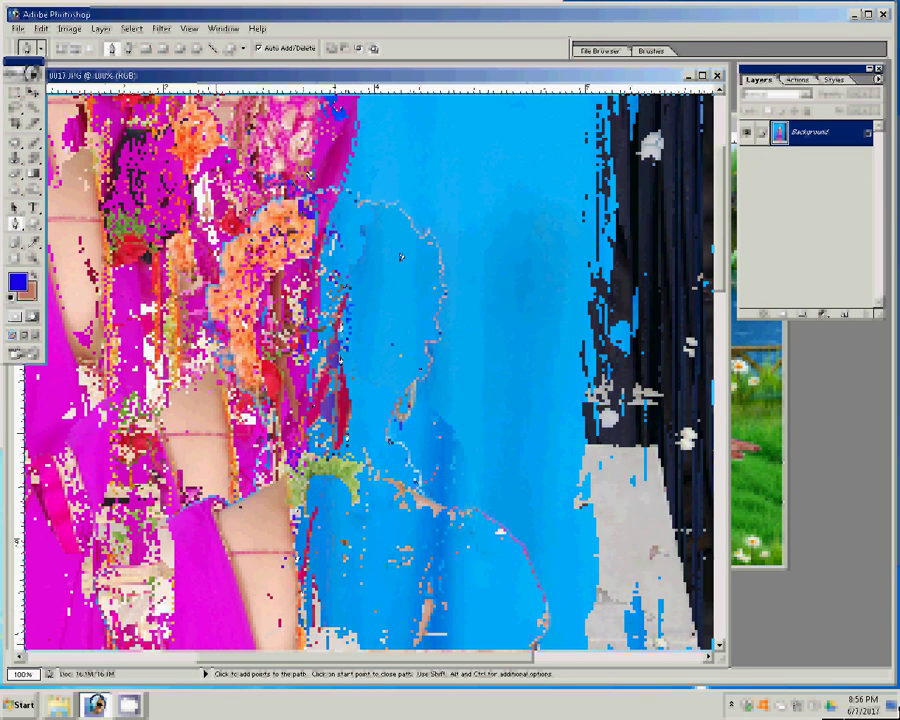
Trace the 0017.JPG girl, make a 3-pixel feathered selection, and copy it to Layer 1
drag(400, 257, 152, 498)
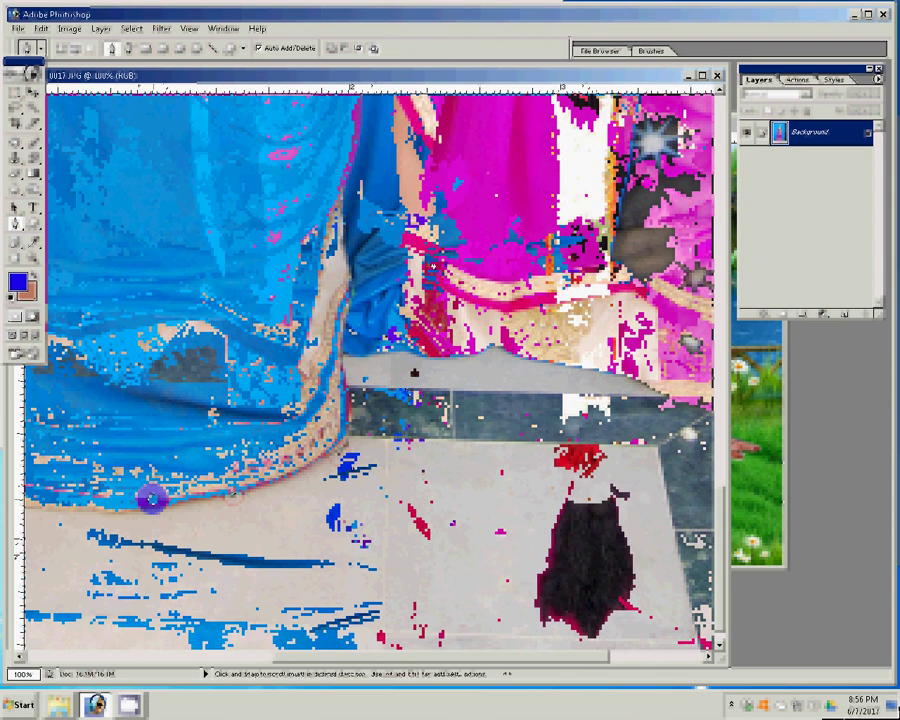
drag(413, 373, 287, 500)
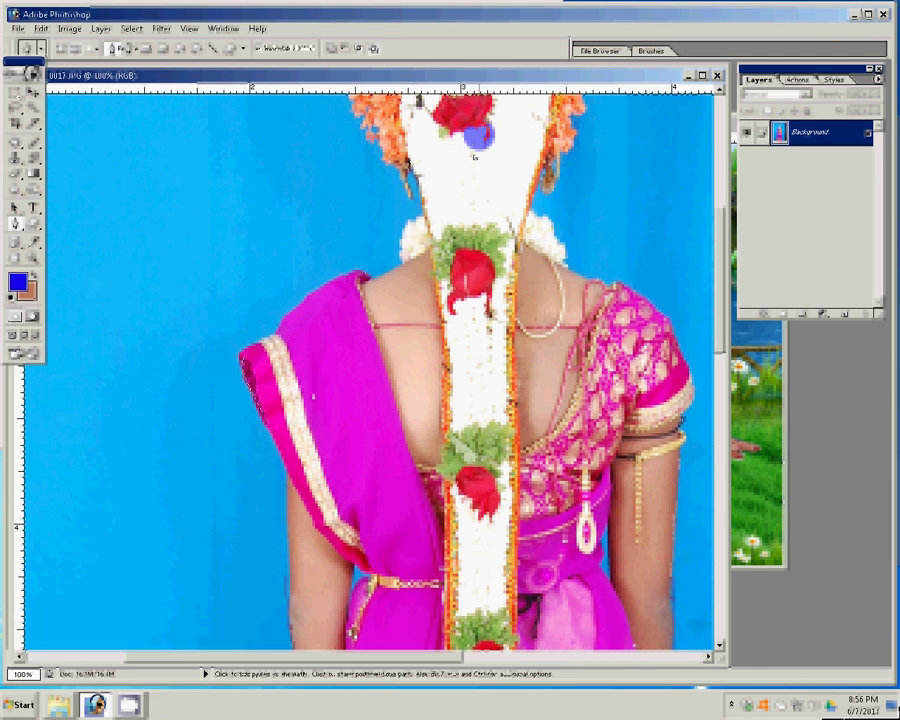
right_click(477, 152)
click(508, 188)
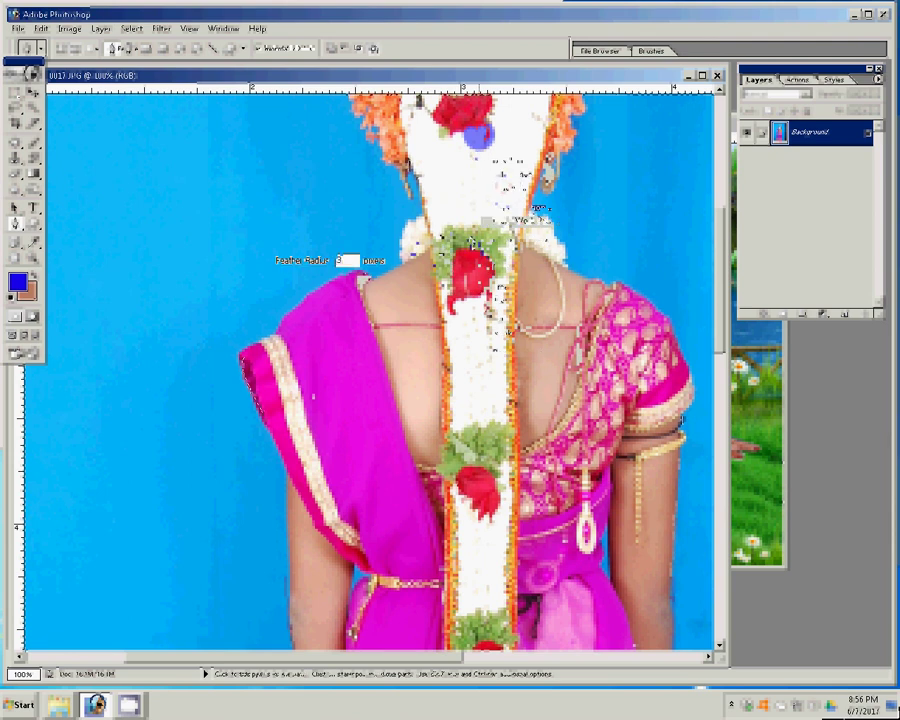
key(ctrl+j)
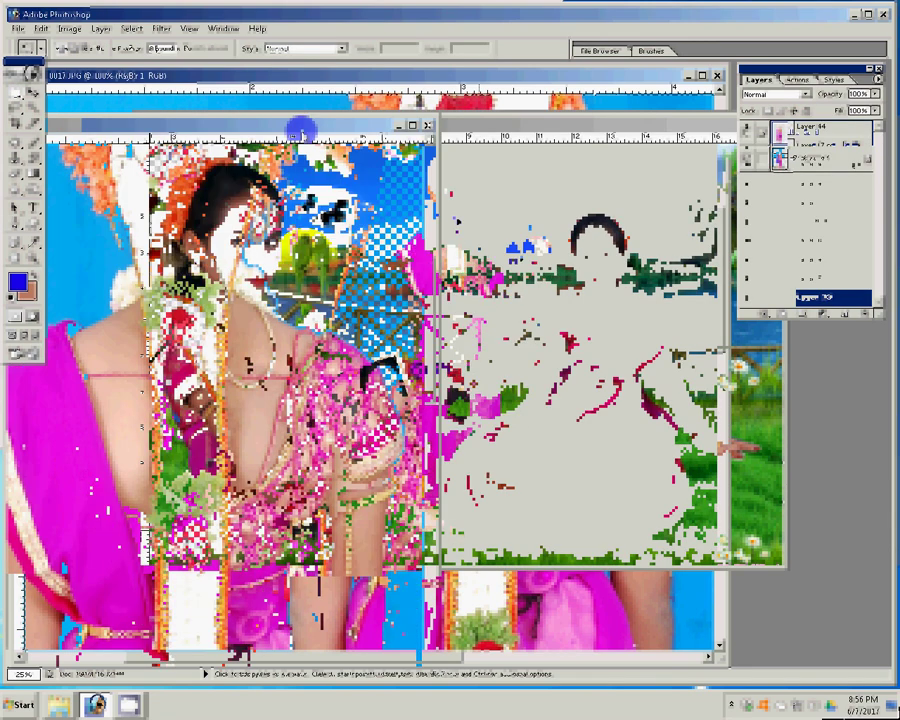
Bring the back-view girl into 13.psd as Layer 73, scale her down, centre her, nudge the seated girl
click(509, 168)
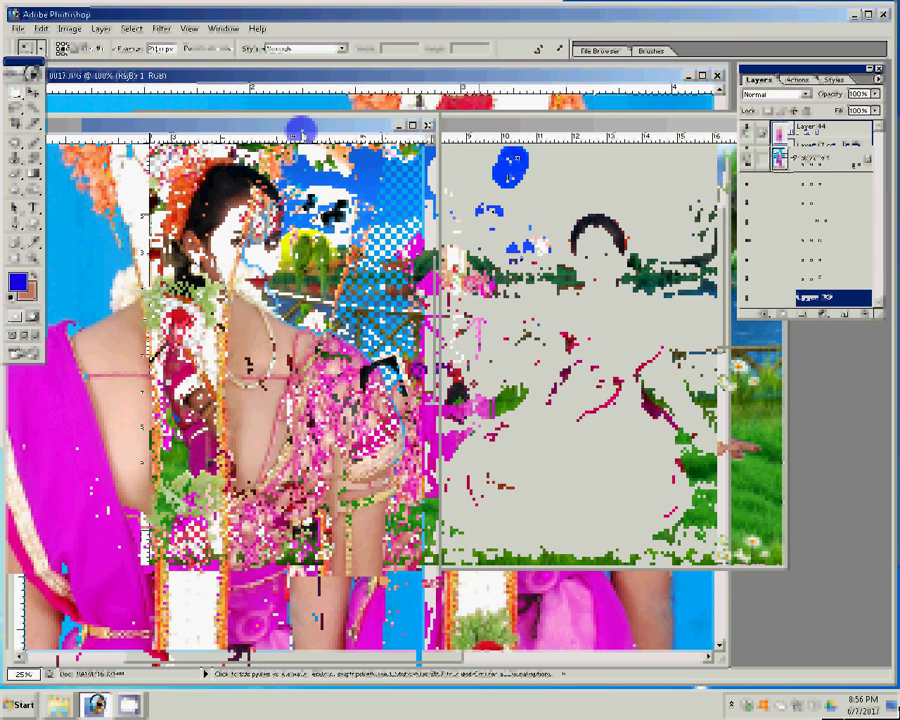
click(499, 205)
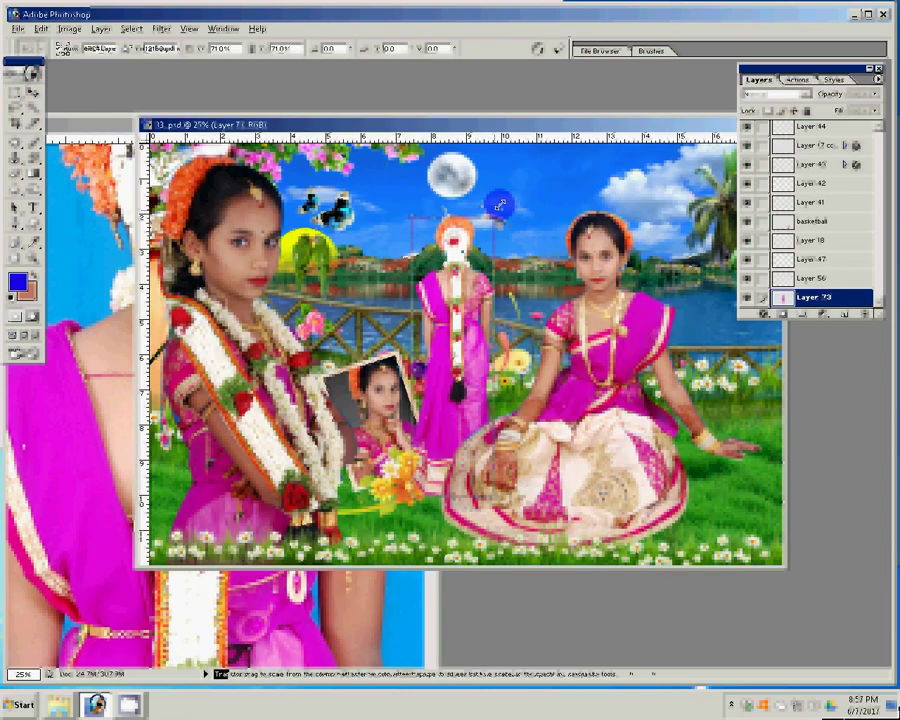
key(Return)
drag(499, 205, 474, 240)
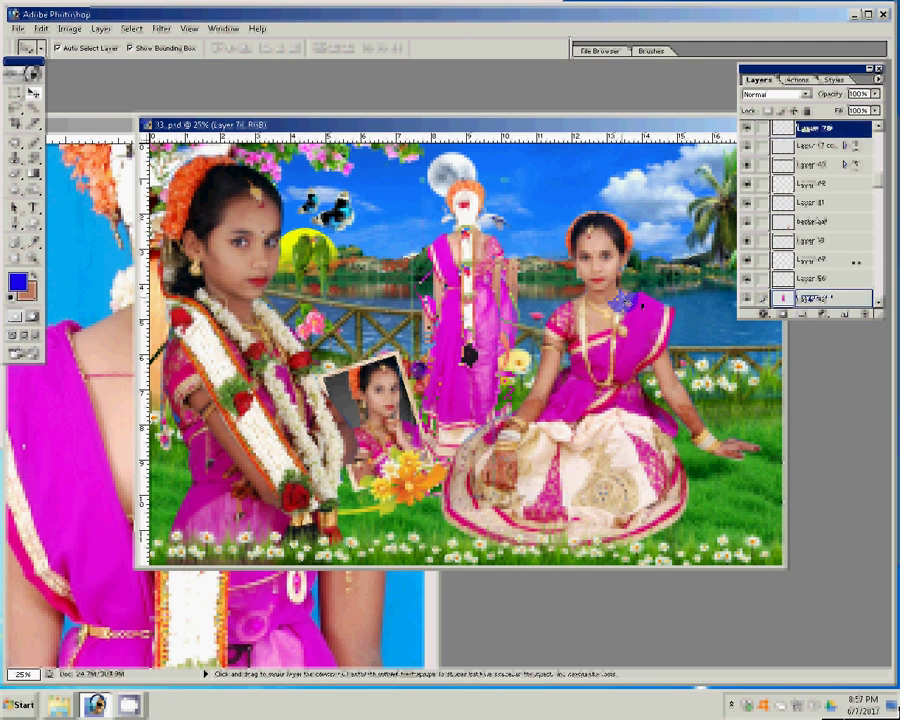
mouse_move(645, 310)
mouse_down()
mouse_move(625, 295)
mouse_move(628, 310)
mouse_up()
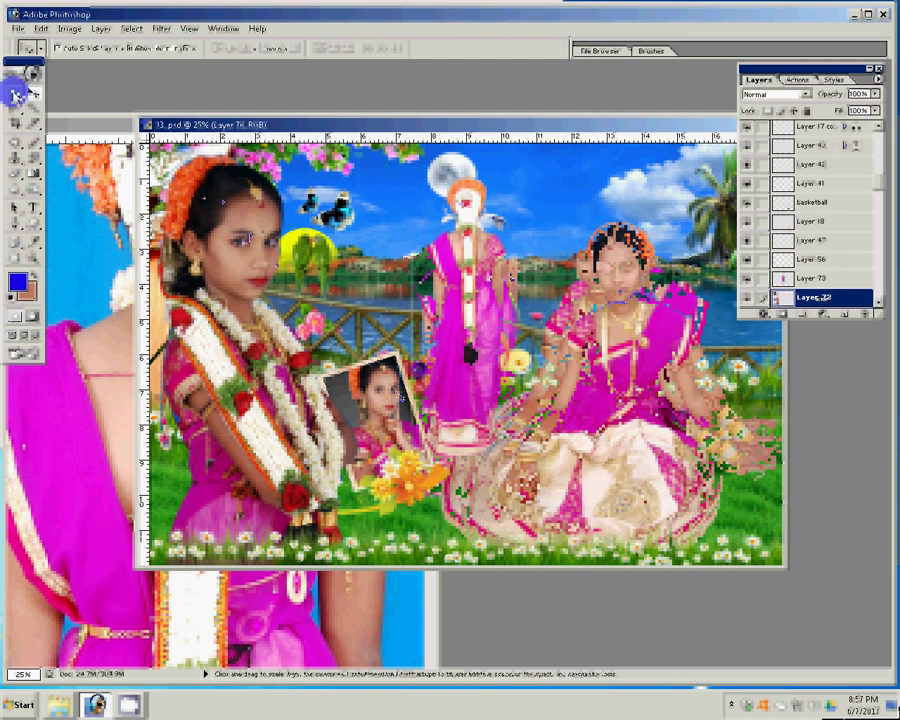
Marquee the left girl's face, feather it 5 px, and copy it to Layer 74
click(15, 93)
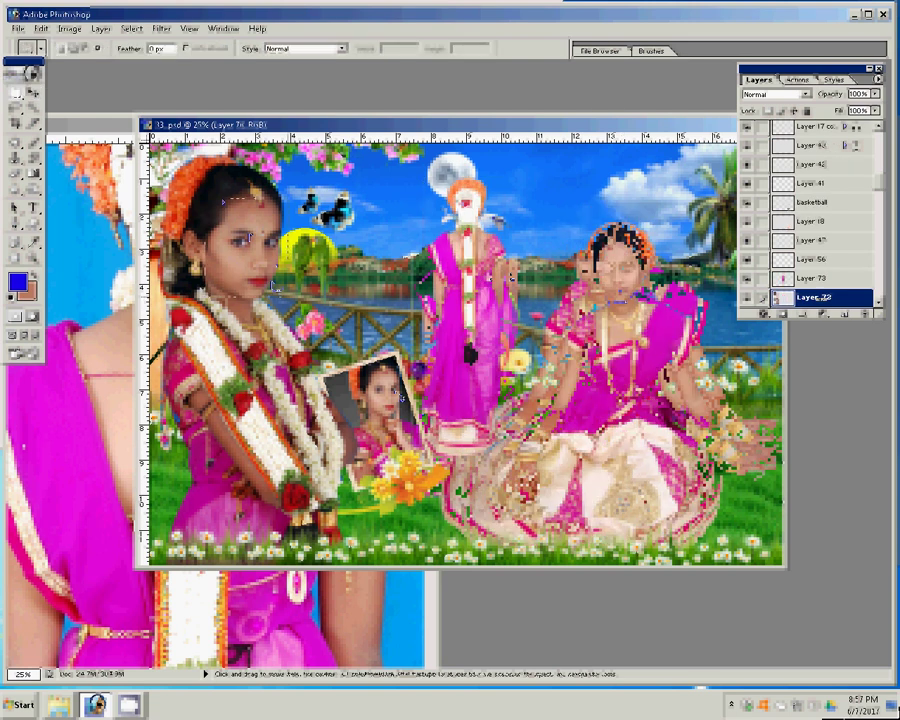
key(ctrl+alt+d)
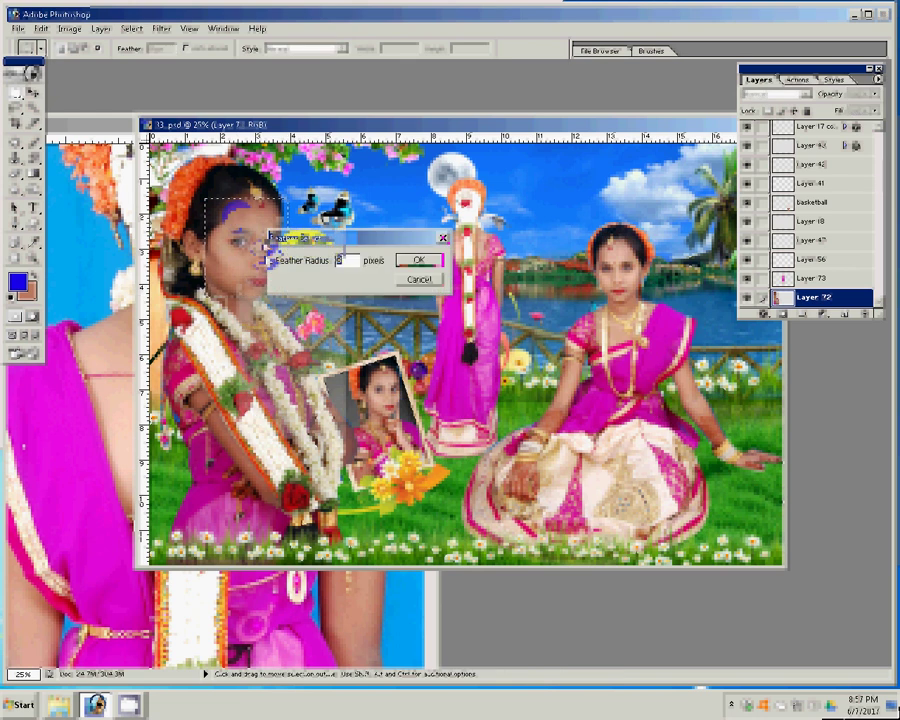
text(55)
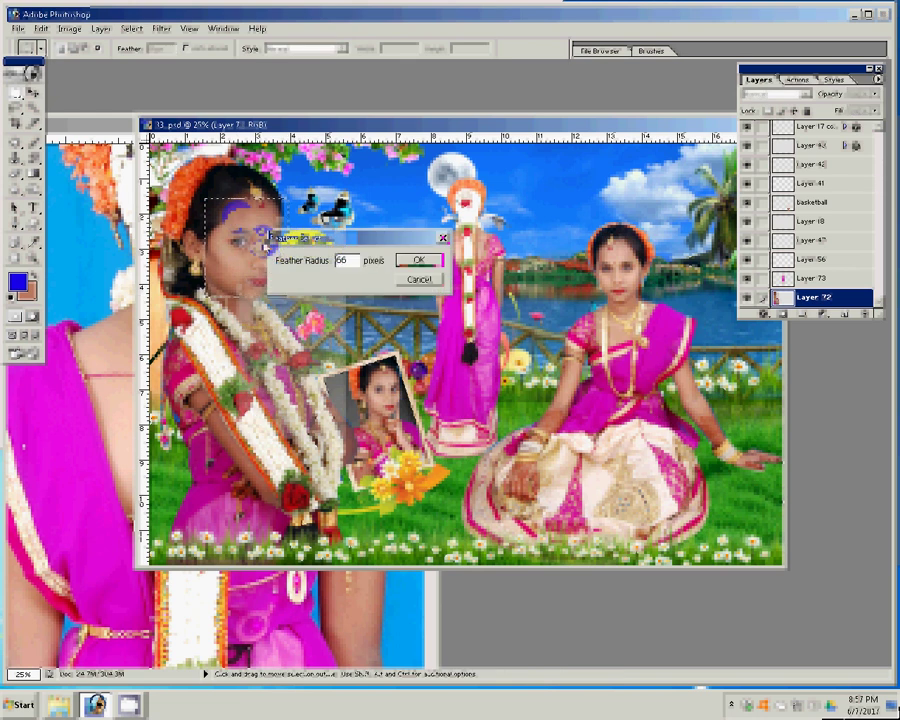
key(Return)
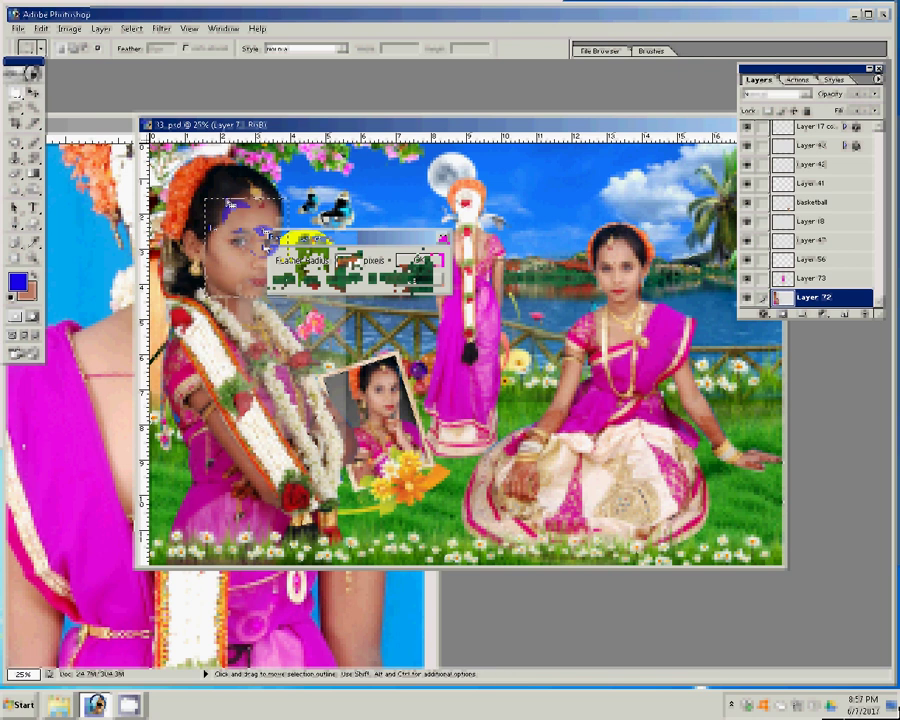
key(ctrl+j)
Move the face copy into the upper-right sky and start enlarging it to about 195%
key(v)
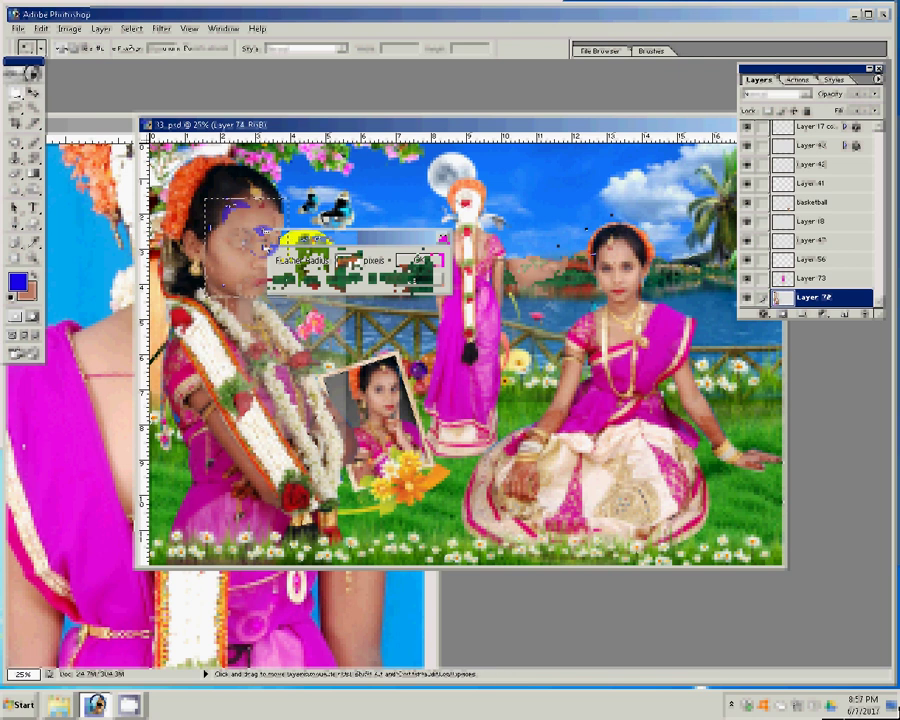
drag(380, 190, 551, 222)
key(ctrl+t)
right_click(616, 224)
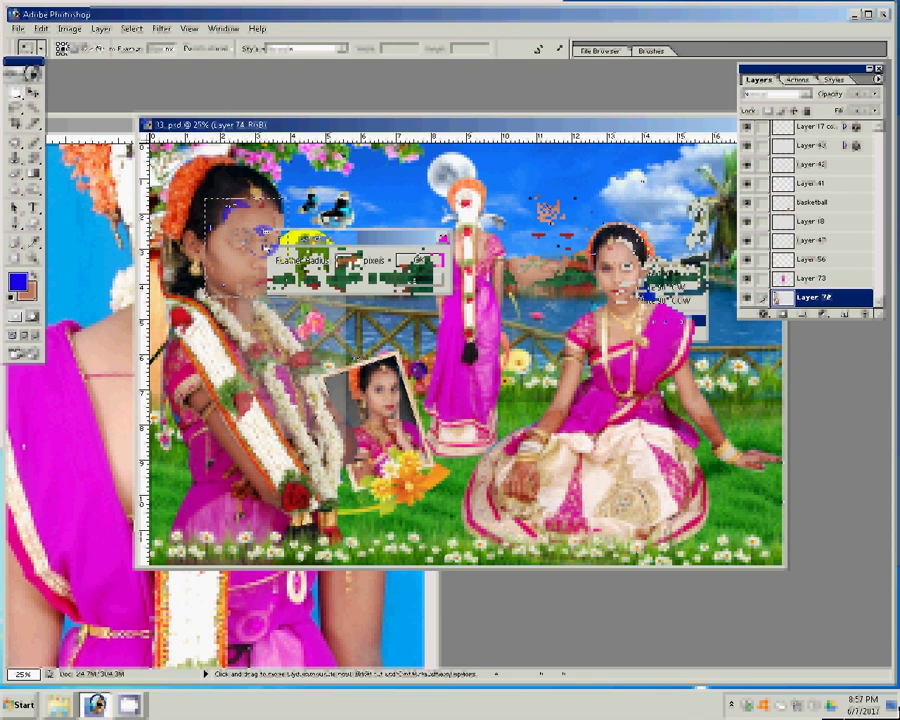
key(ctrl+0)
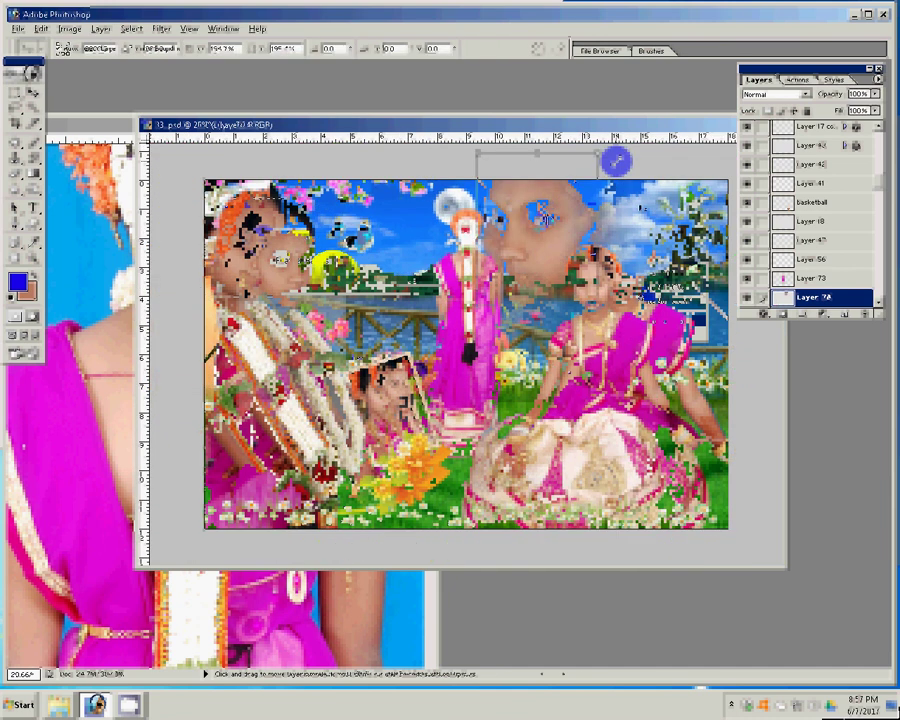
Apply the enlarged sky face, blend its lower edge, and reposition the central pink-sari figure
key(Return)
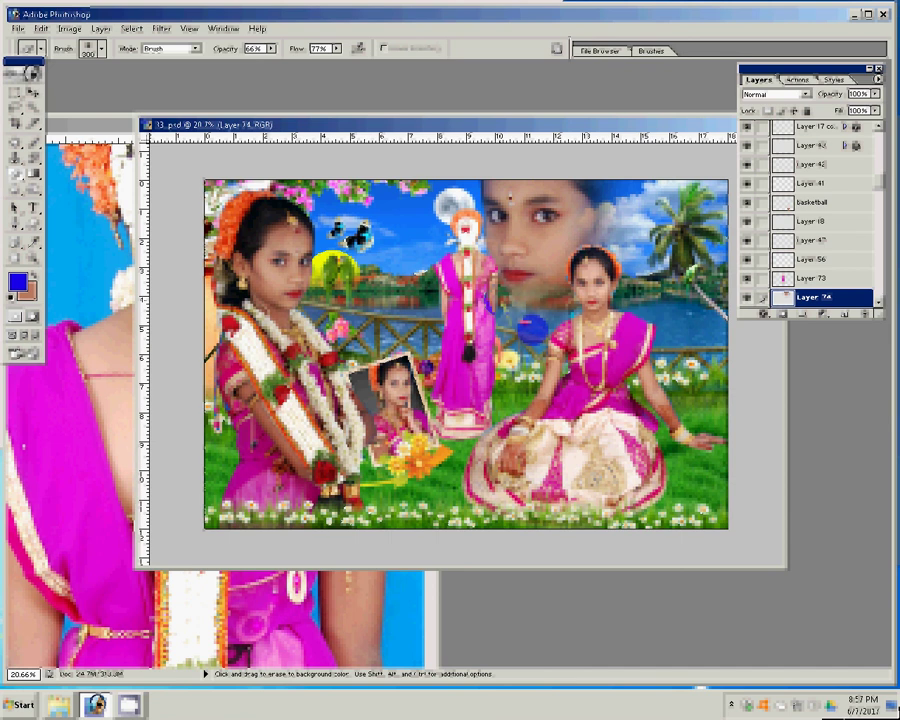
drag(598, 314, 622, 326)
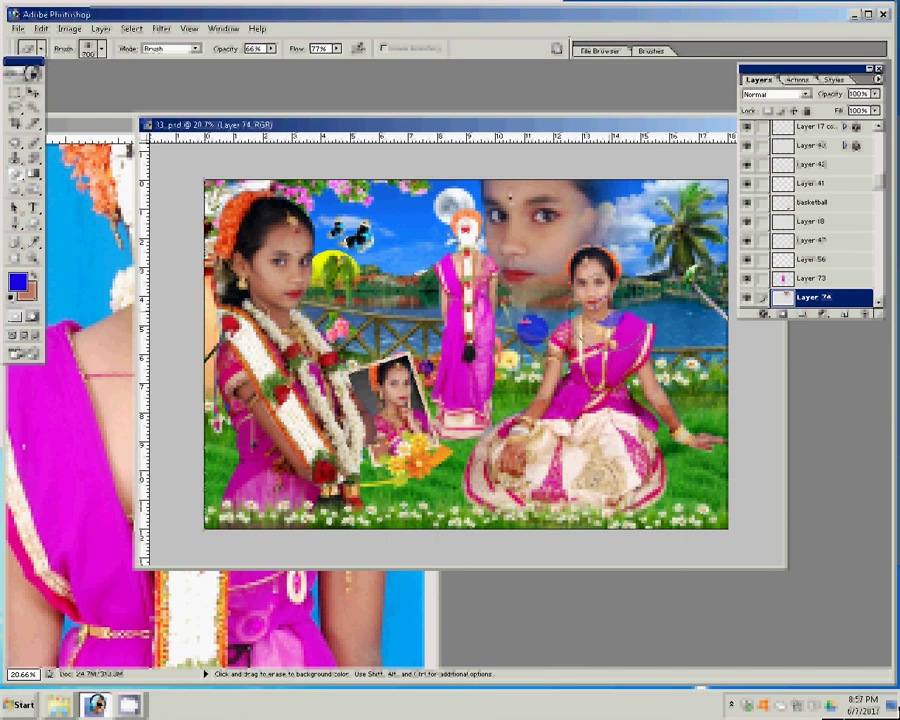
key(v)
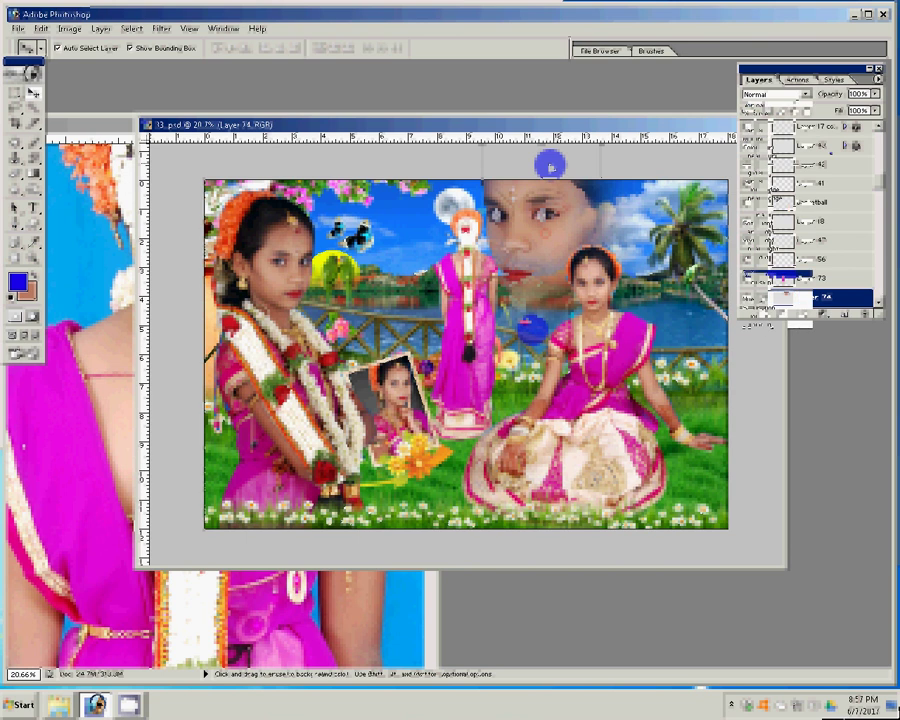
drag(813, 297, 769, 326)
drag(424, 338, 489, 243)
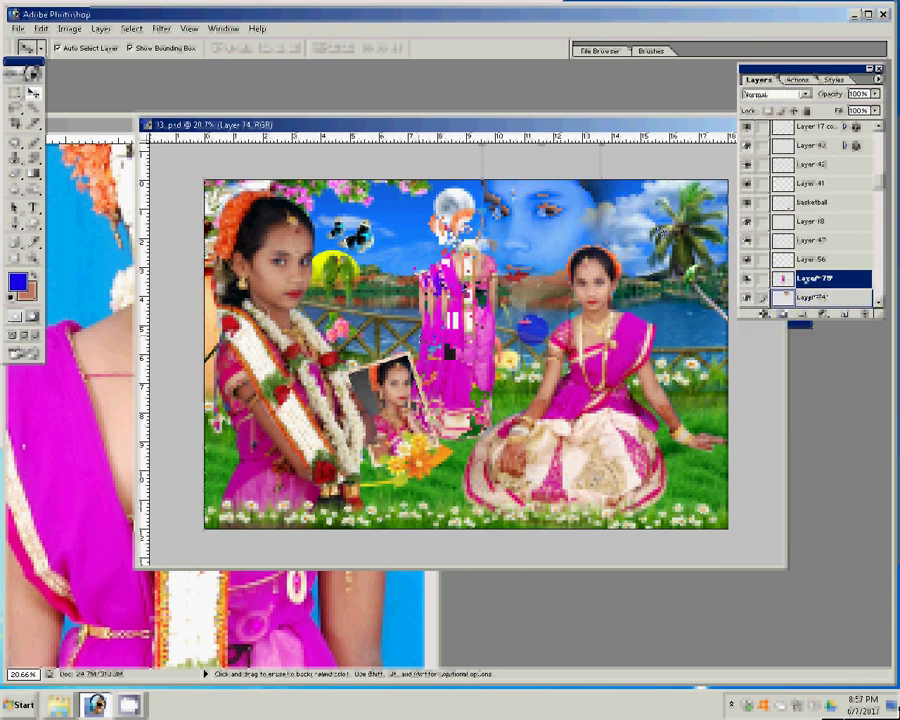
click(826, 297)
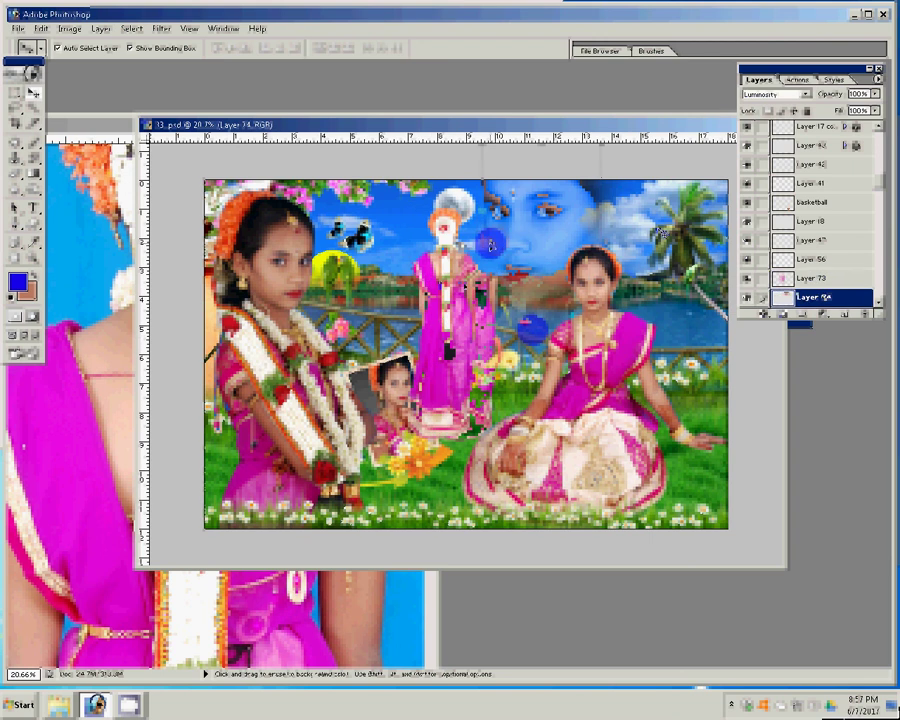
drag(489, 243, 391, 357)
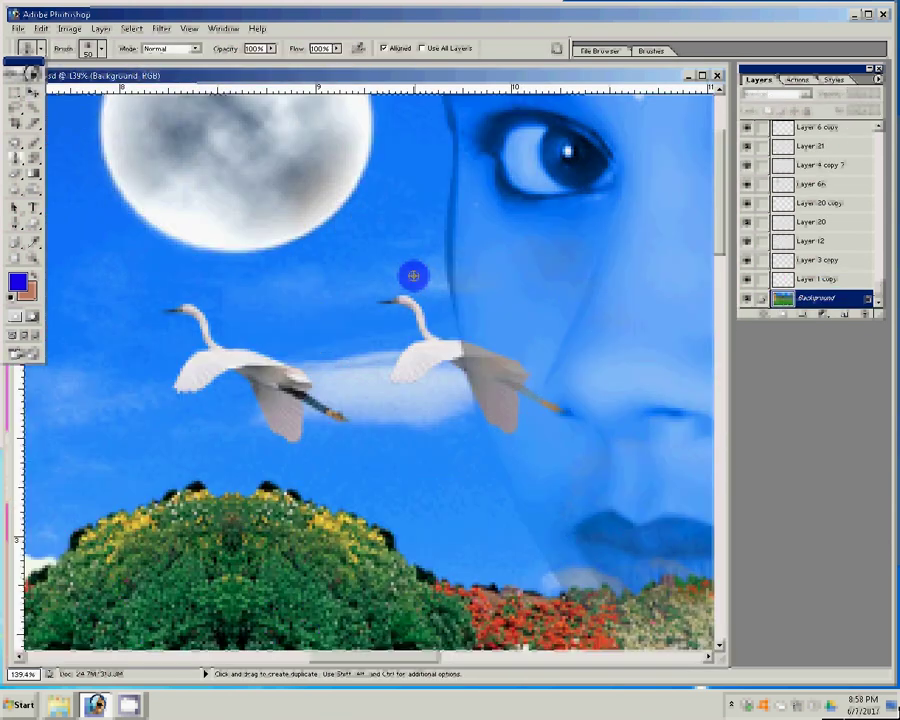
Clone blue sky over both flying swans, covering their heads and bodies
mouse_move(413, 275)
mouse_down()
mouse_move(412, 346)
mouse_move(483, 368)
mouse_move(511, 413)
mouse_move(500, 428)
mouse_move(556, 426)
mouse_up()
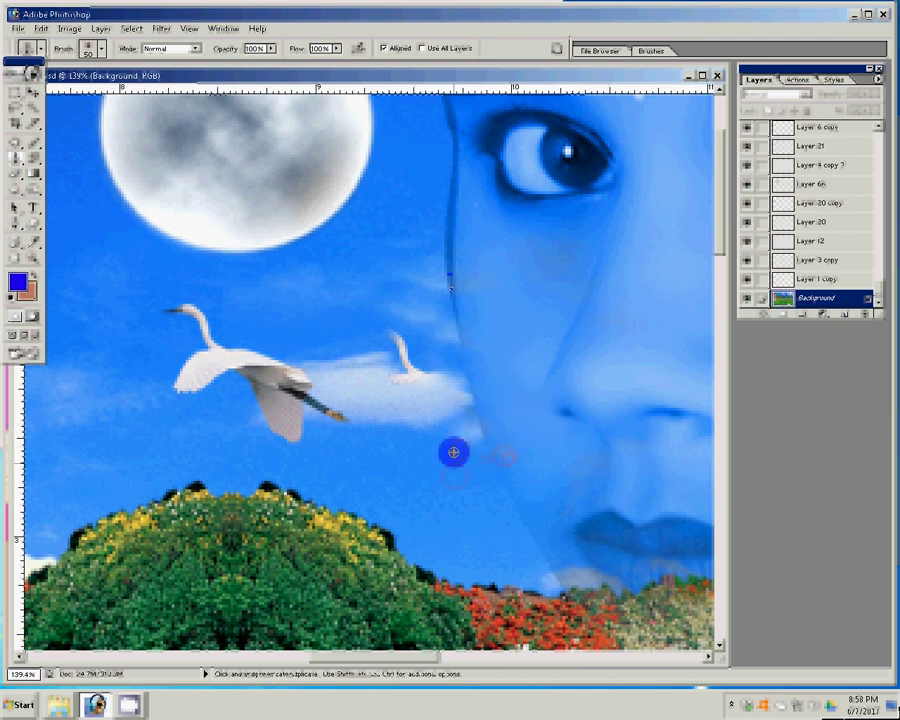
click(413, 378)
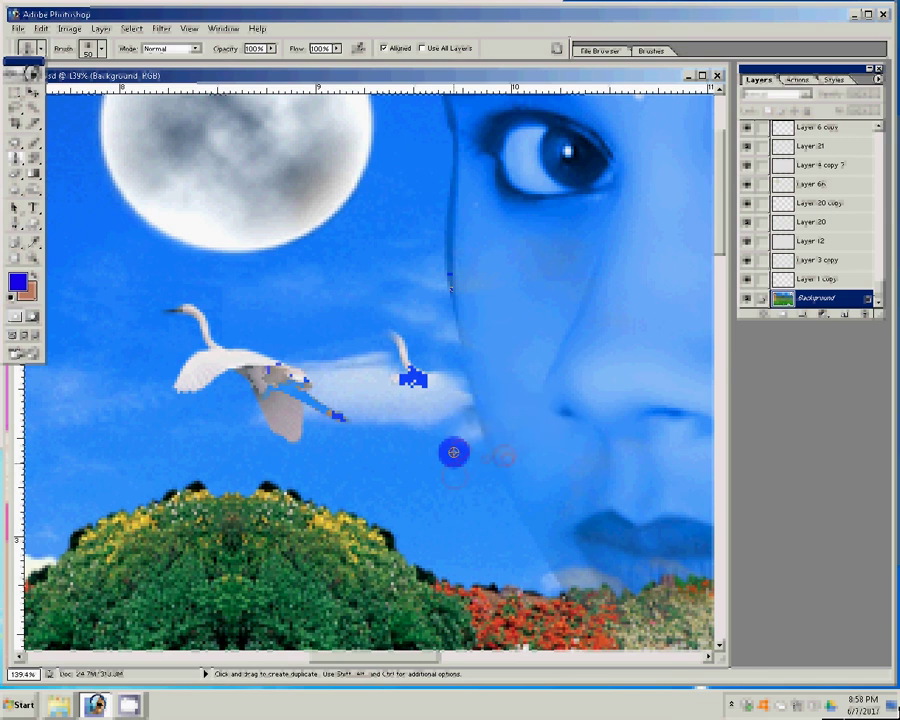
key(ctrl+alt+z)
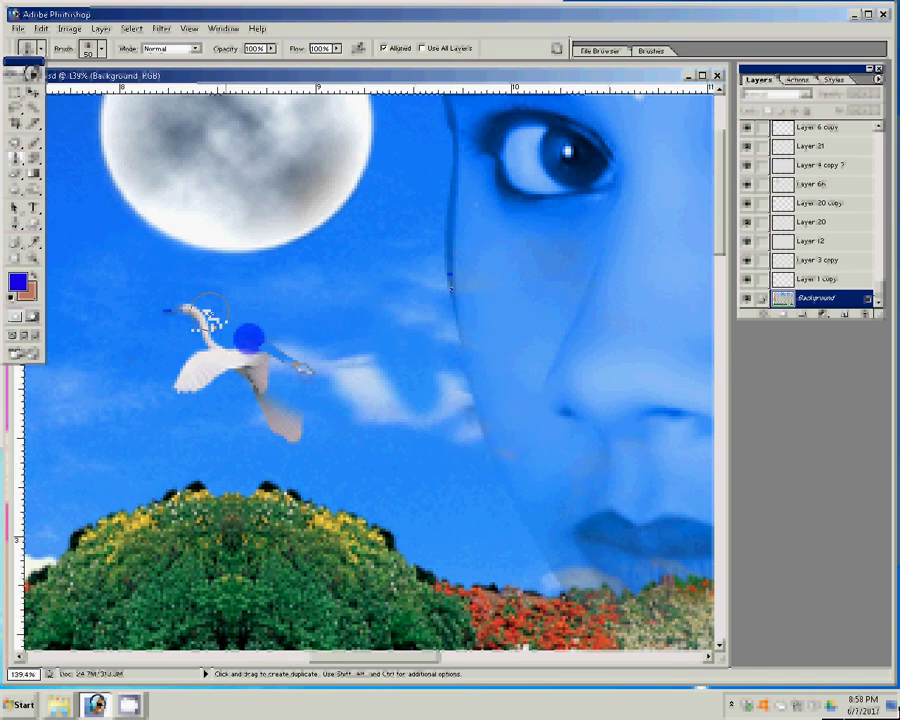
key(ctrl+alt+z)
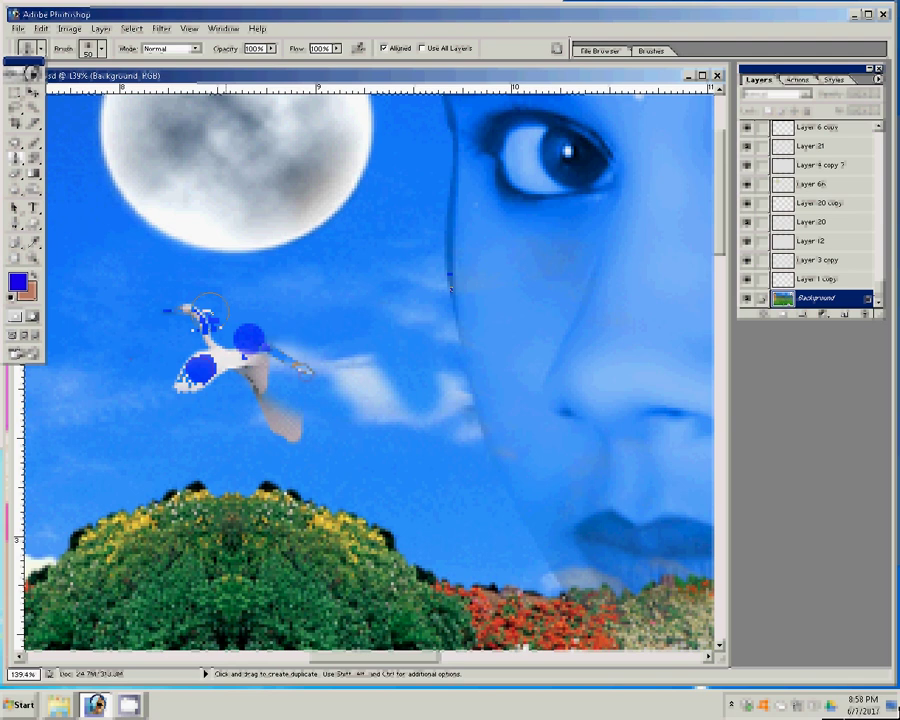
key(ctrl+alt+z)
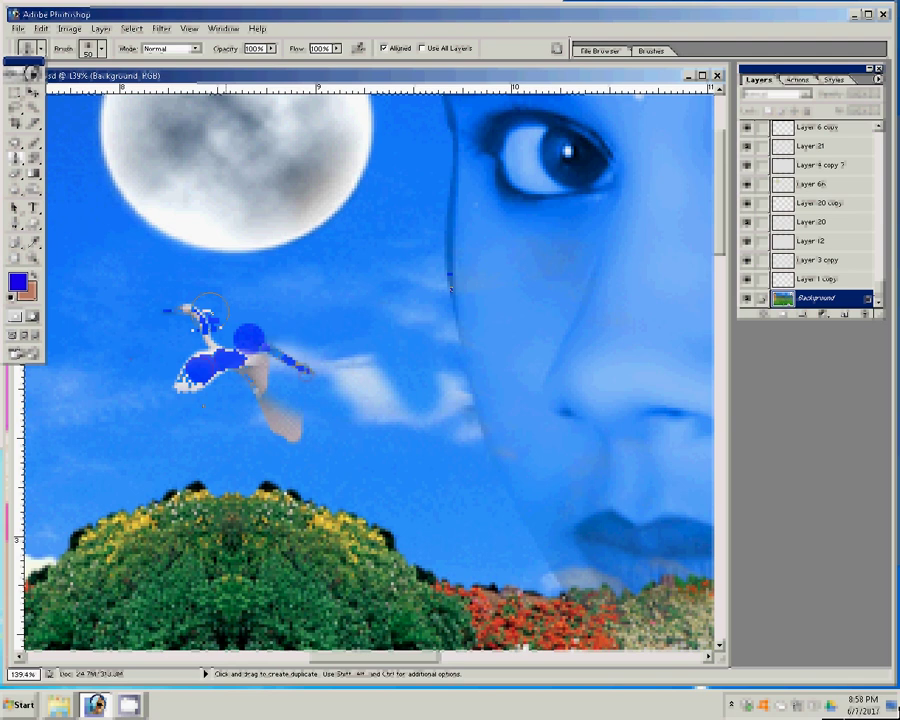
key(ctrl+alt+z)
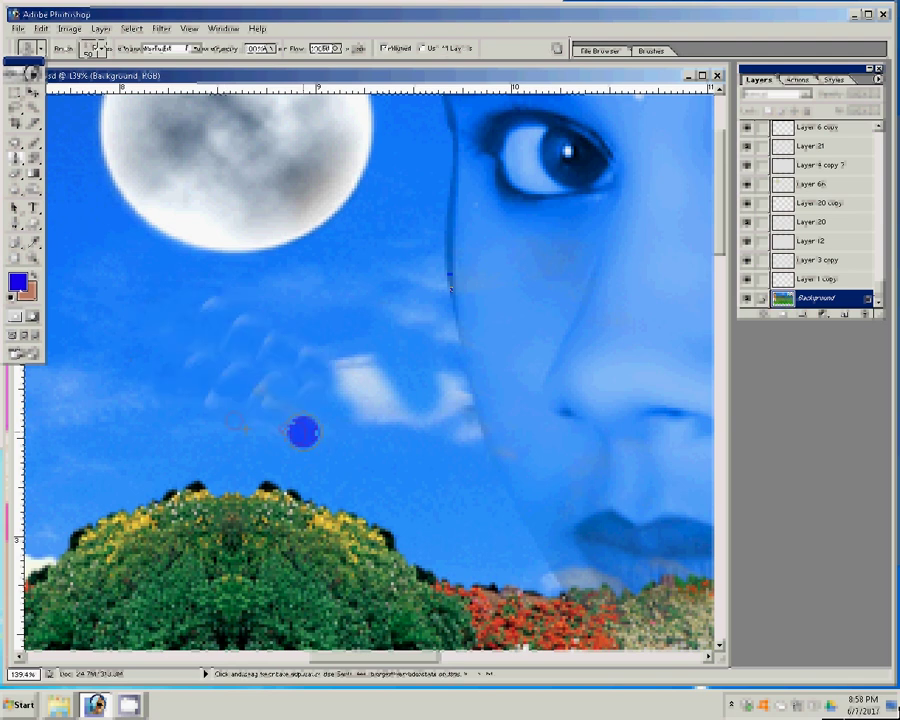
Fit the image on screen and Alt-drag a copy of the dress figure toward the centre
key(z)
click(340, 48)
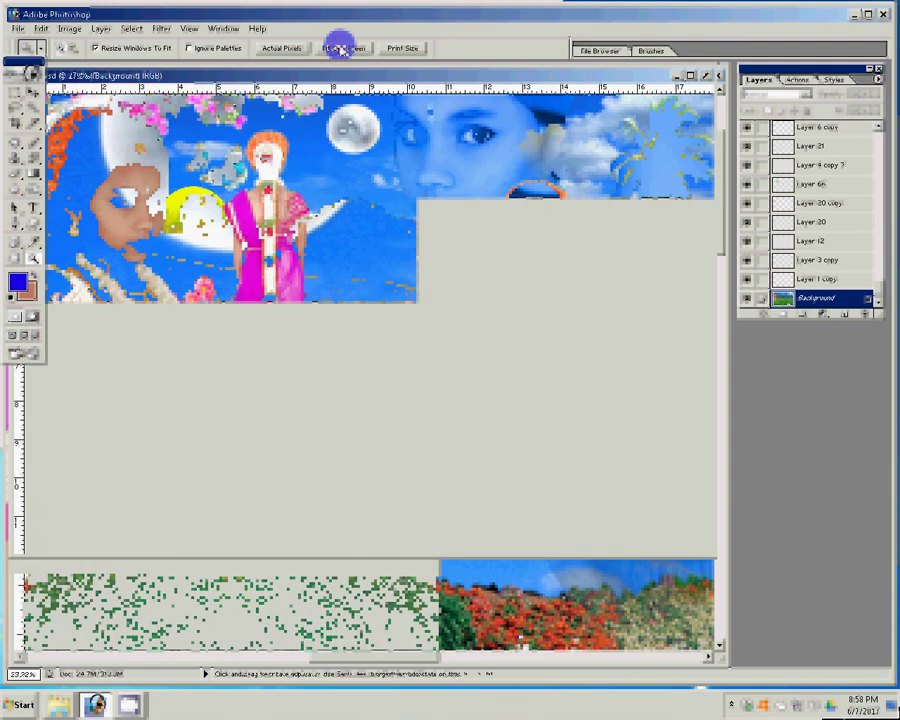
key(v)
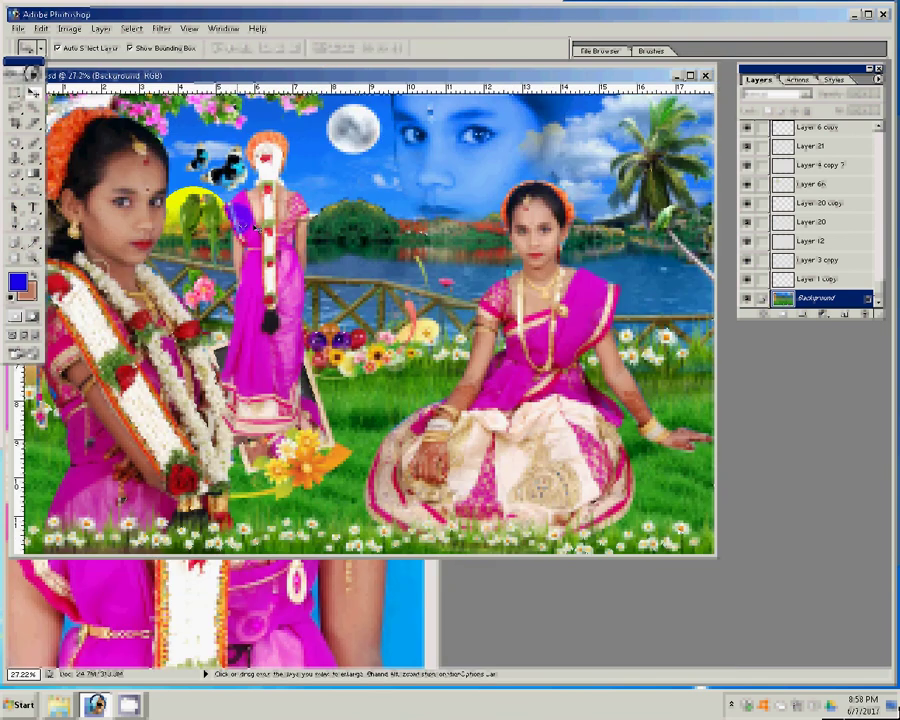
click(351, 207)
drag(351, 207, 369, 208)
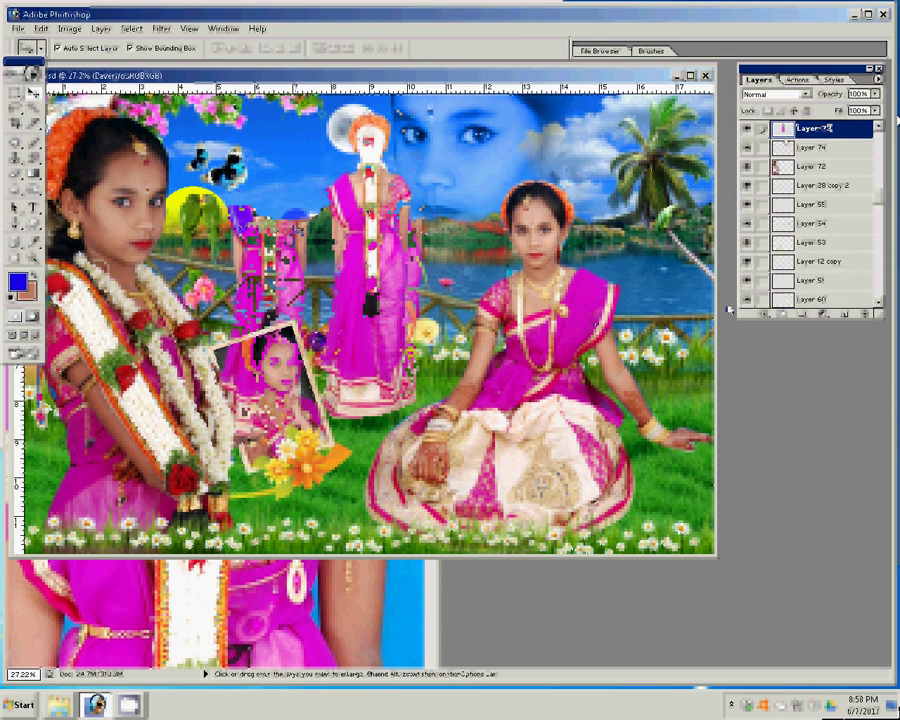
Return to the garden composite, then bring up the source photos folder in Explorer
key(ctrl+Tab)
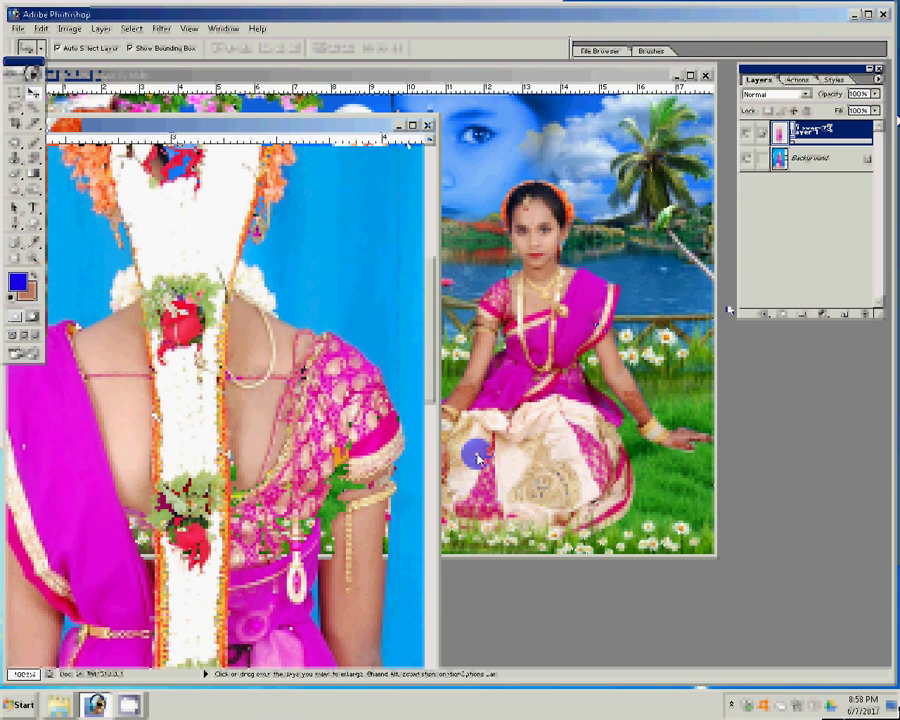
click(478, 457)
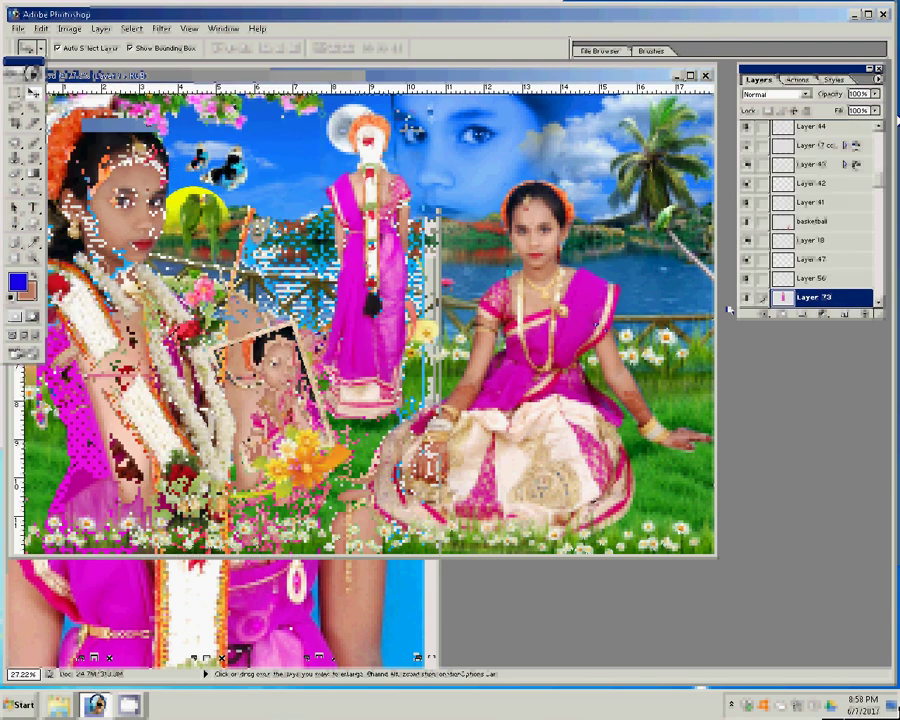
key(alt+Tab)
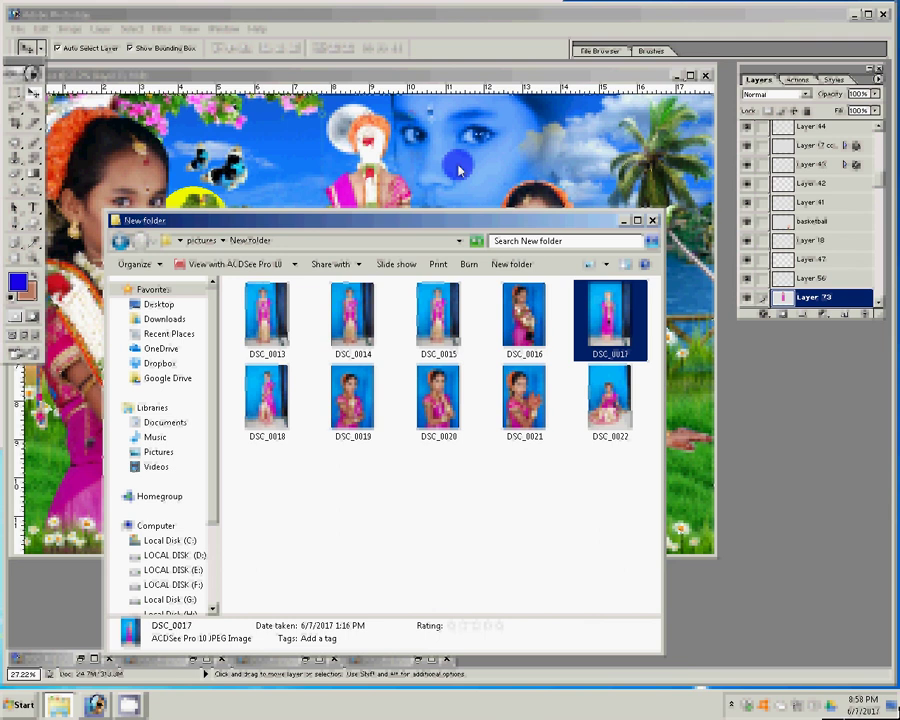
Maximize the New folder window and show its DSC photos as Large Icons
click(634, 219)
click(848, 52)
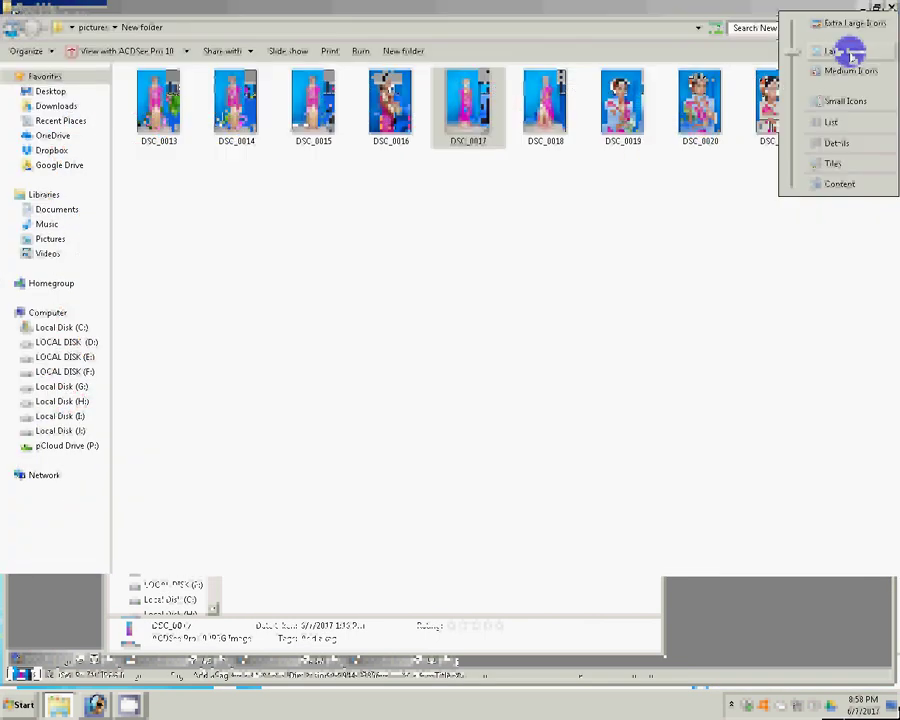
click(846, 52)
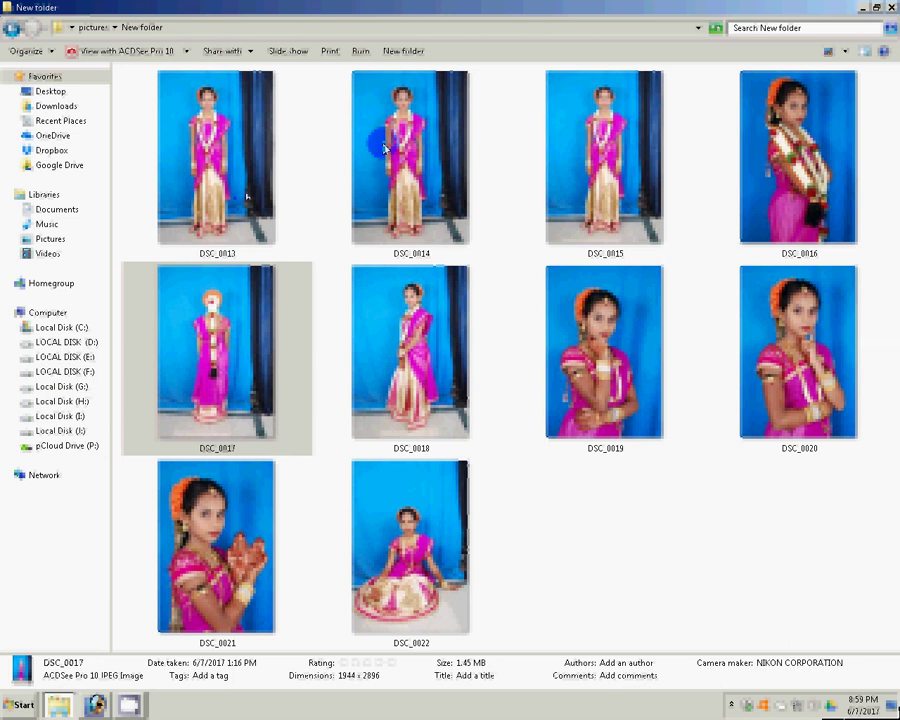
Preview DSC_0013 at full size, then close the preview
click(212, 197)
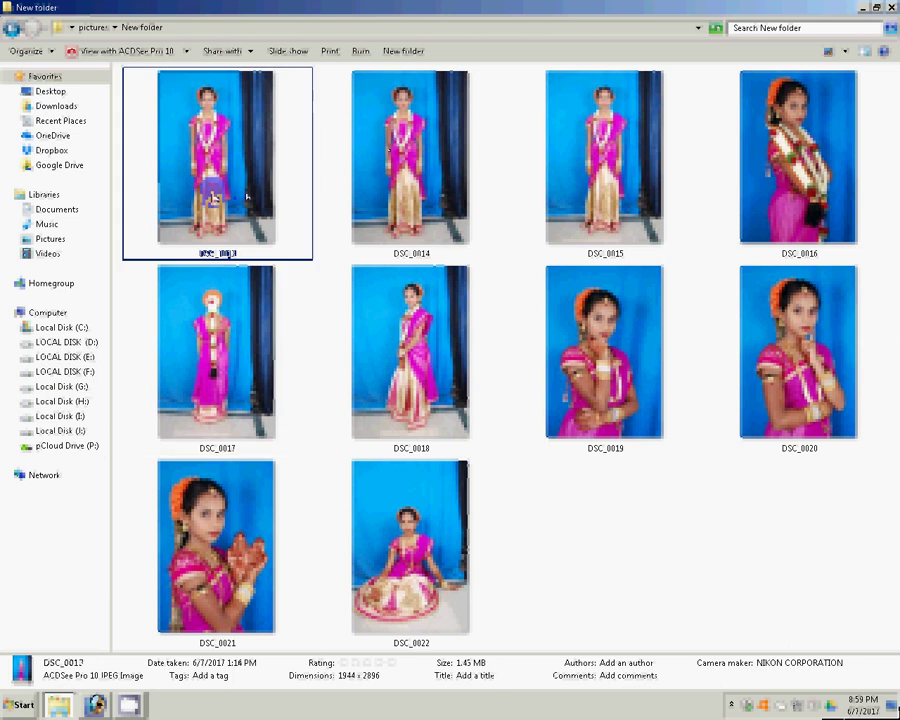
double_click(212, 197)
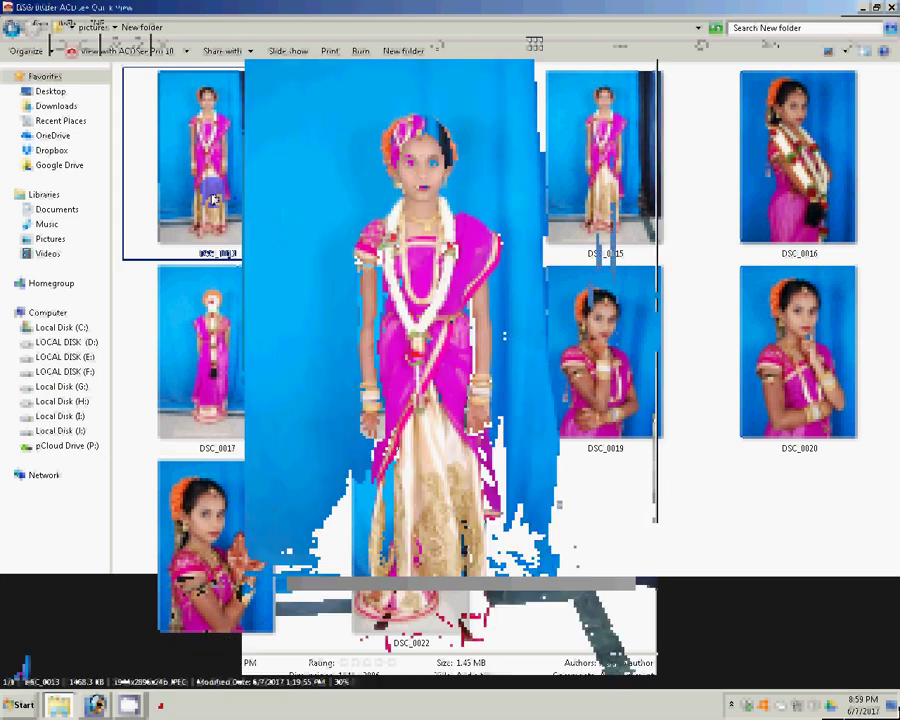
key(Escape)
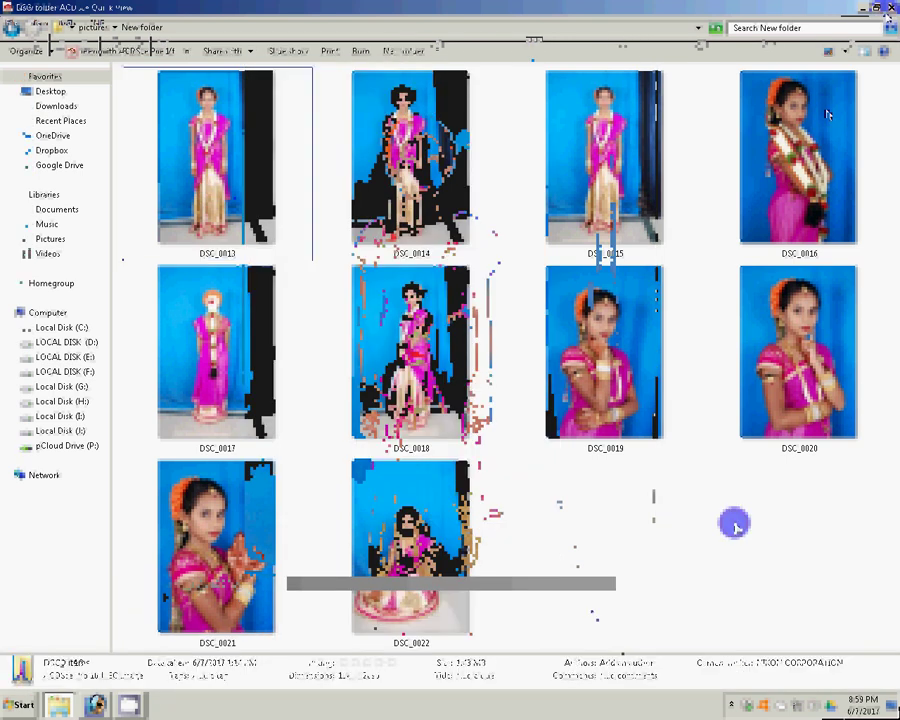
Begin multi-selecting DSC_0016, DSC_0019, DSC_0018, DSC_0021 and DSC_0017
click(827, 115)
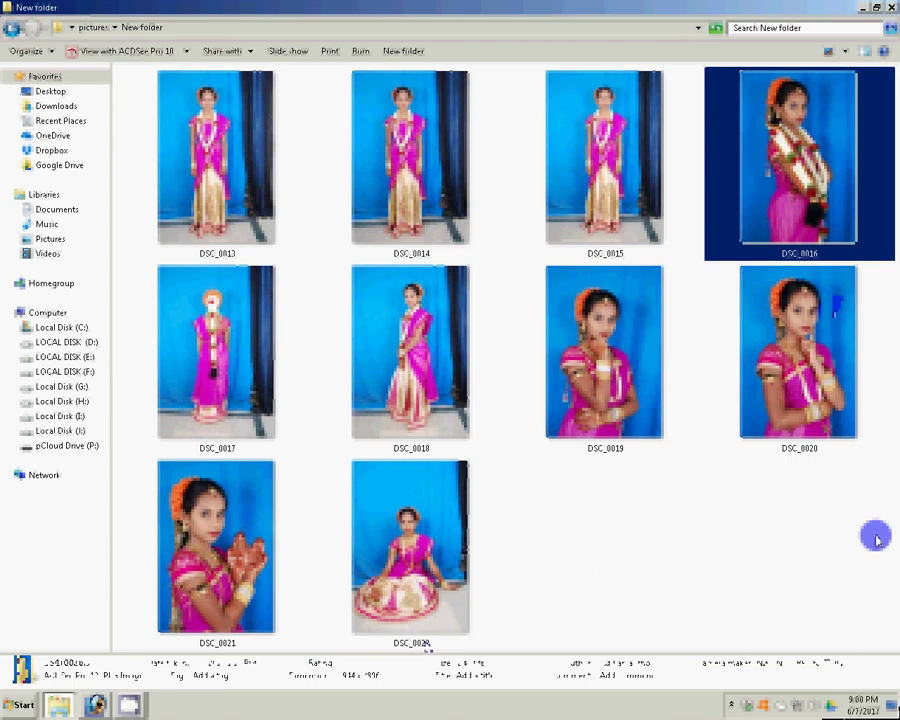
ctrl+click(605, 350)
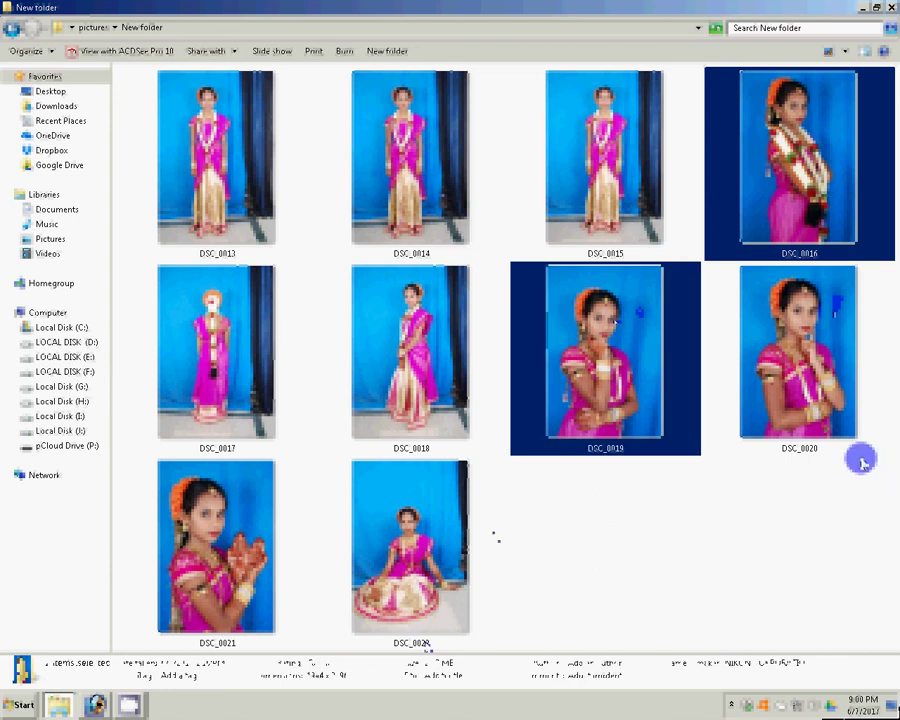
key(ctrl+shift+Left)
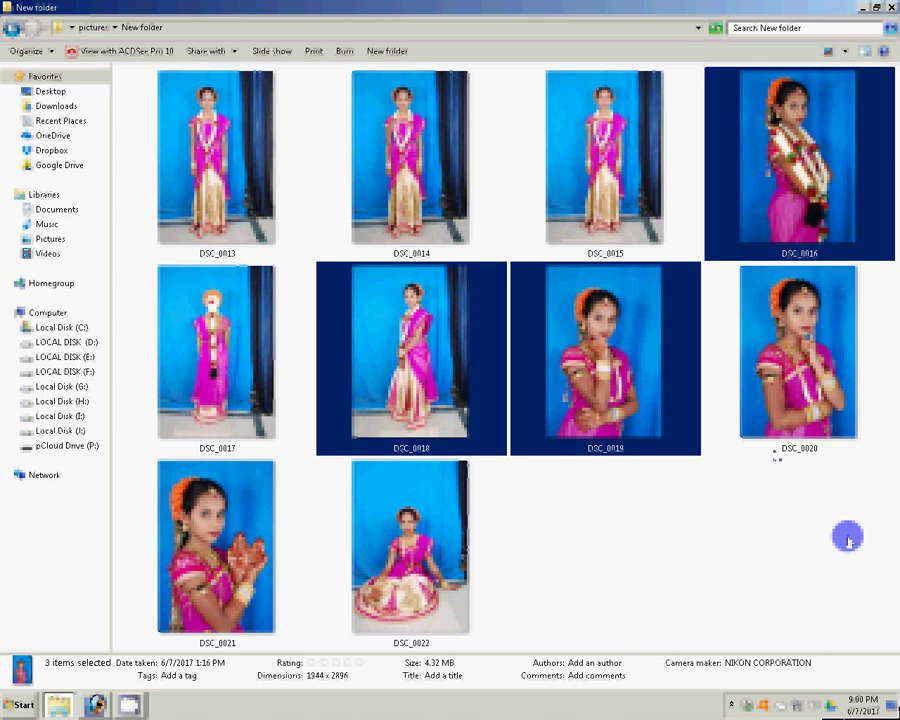
ctrl+click(216, 546)
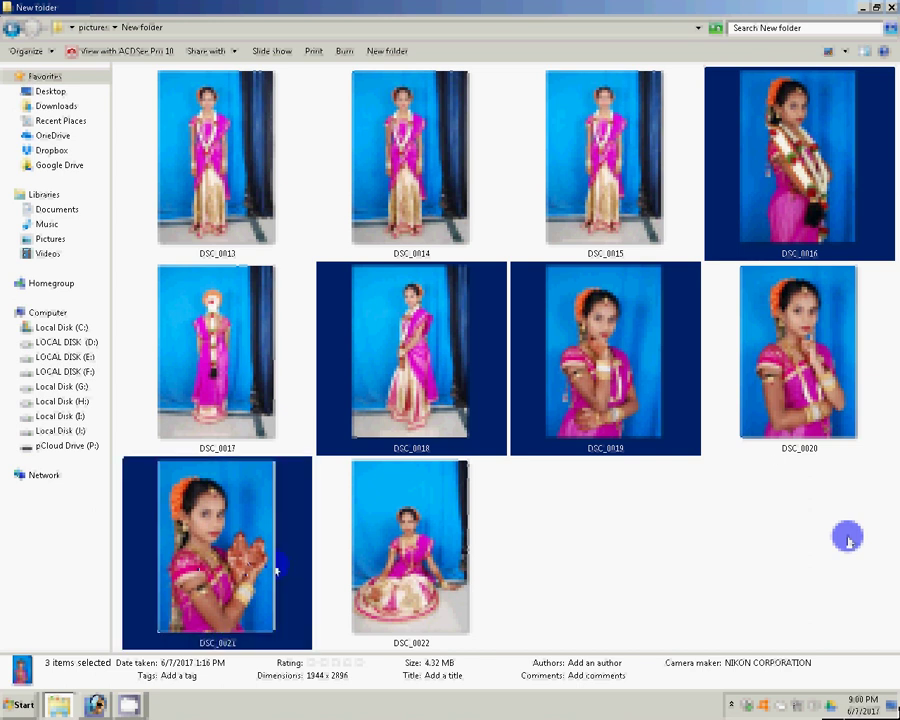
ctrl+click(216, 352)
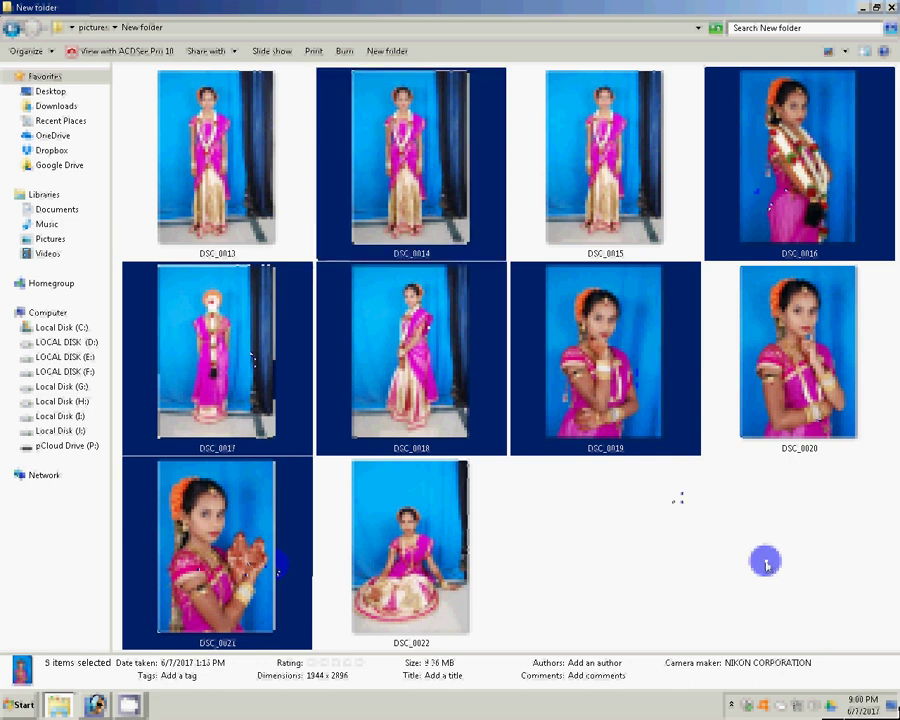
key(ctrl+e)
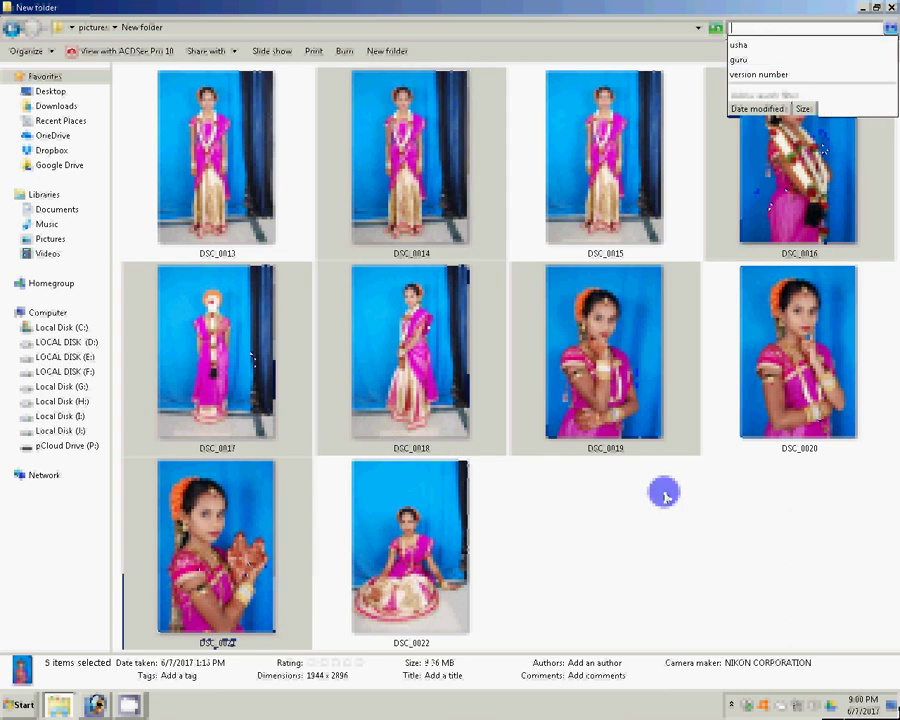
key(Escape)
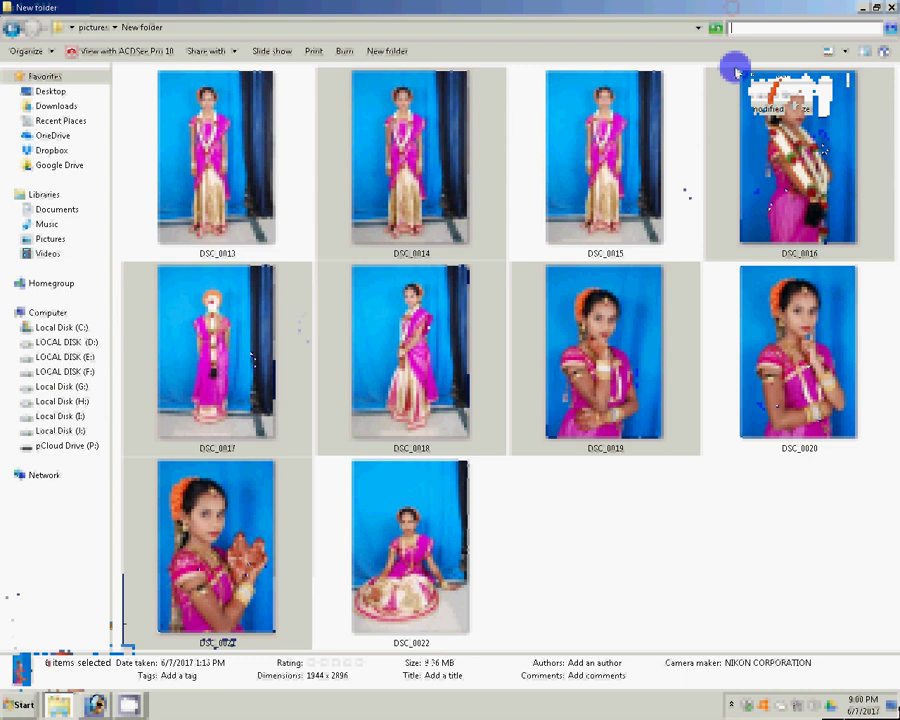
Reselect seven photos: DSC_0014, 0016, 0017, 0018, 0019, 0021 and 0022
click(518, 289)
click(373, 207)
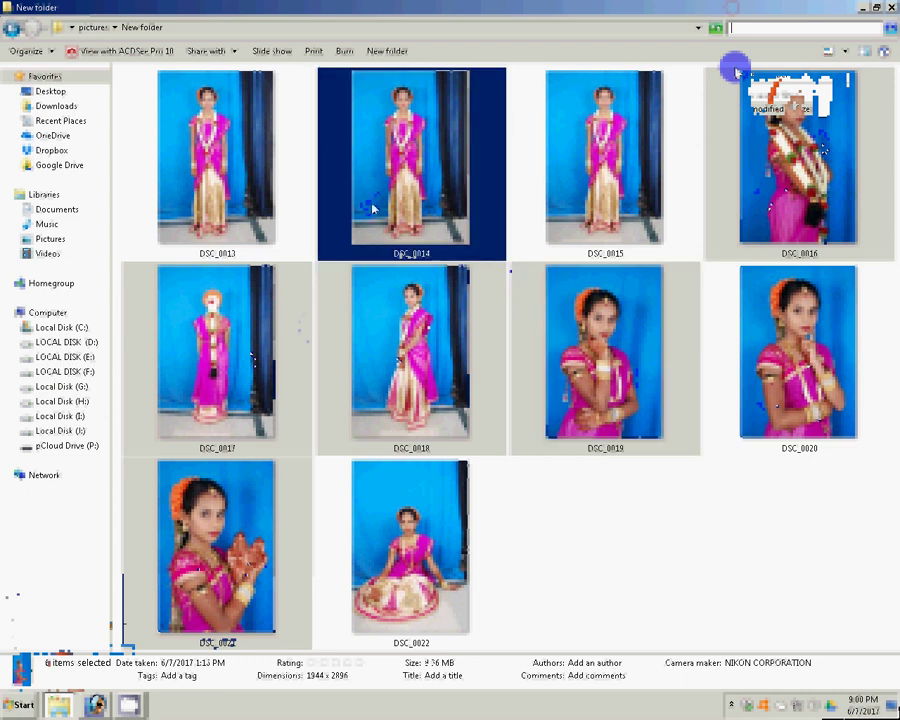
shift+click(226, 344)
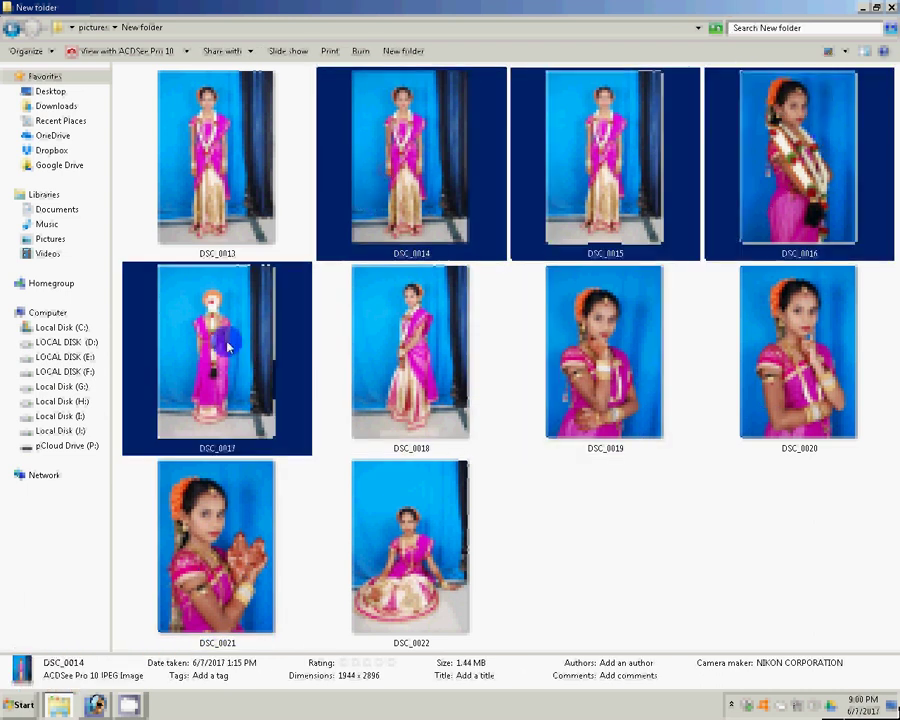
click(423, 178)
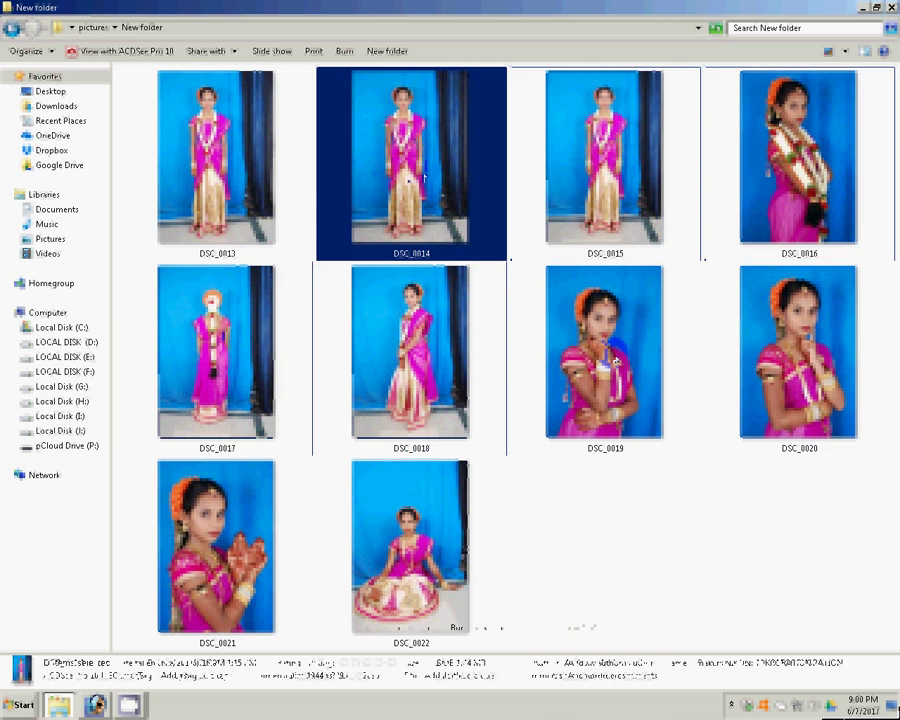
ctrl+click(436, 552)
ctrl+click(215, 545)
ctrl+click(215, 350)
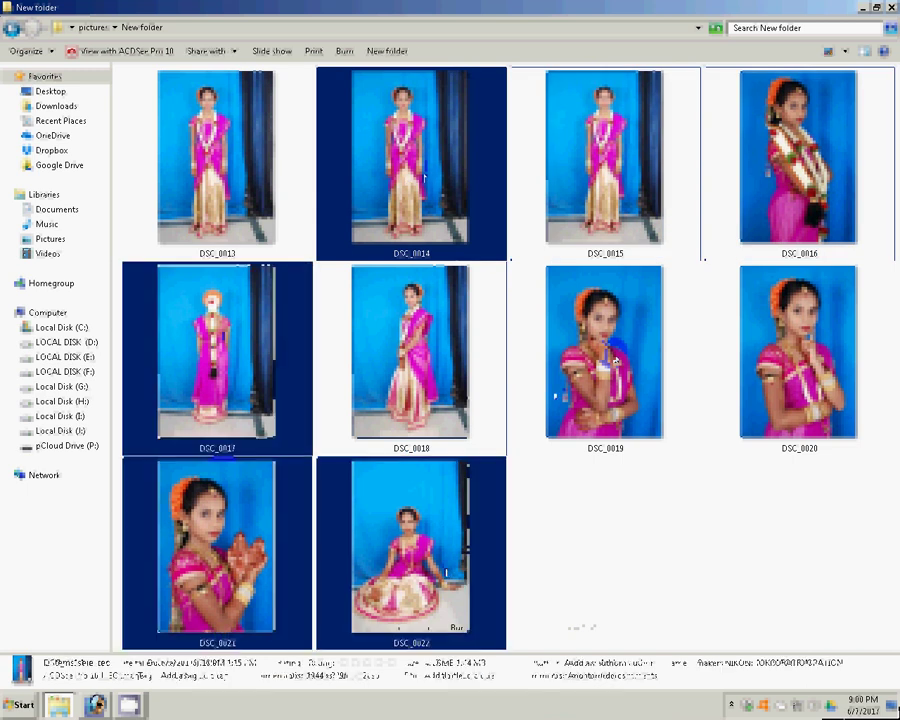
ctrl+click(438, 374)
ctrl+click(605, 360)
ctrl+click(757, 240)
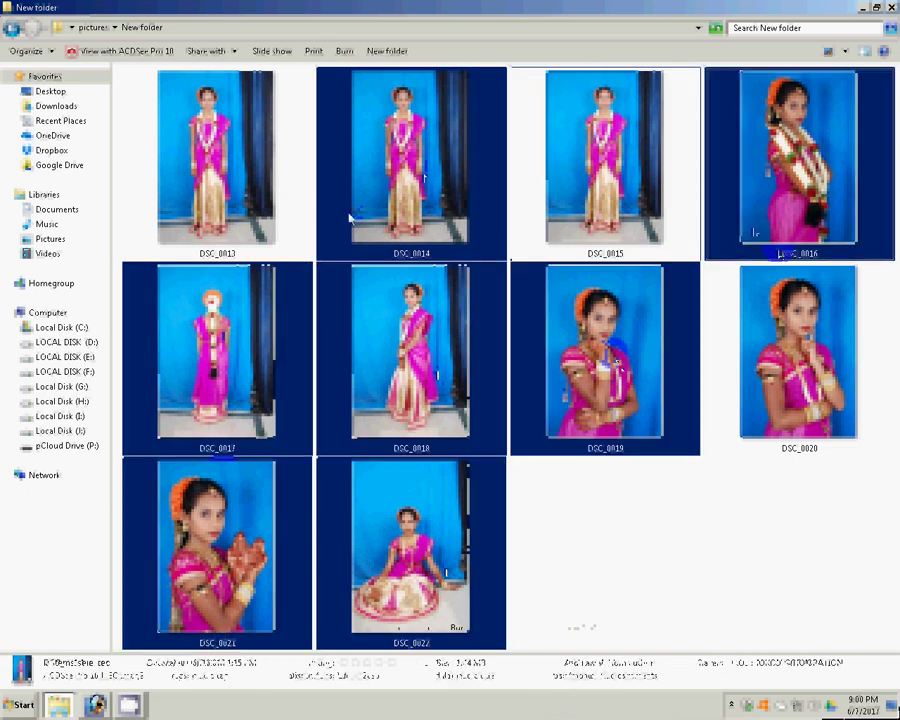
Batch-rename the seven photos to 0 (1) through 0 (7), then restore Explorer to reveal Photoshop
key(F2)
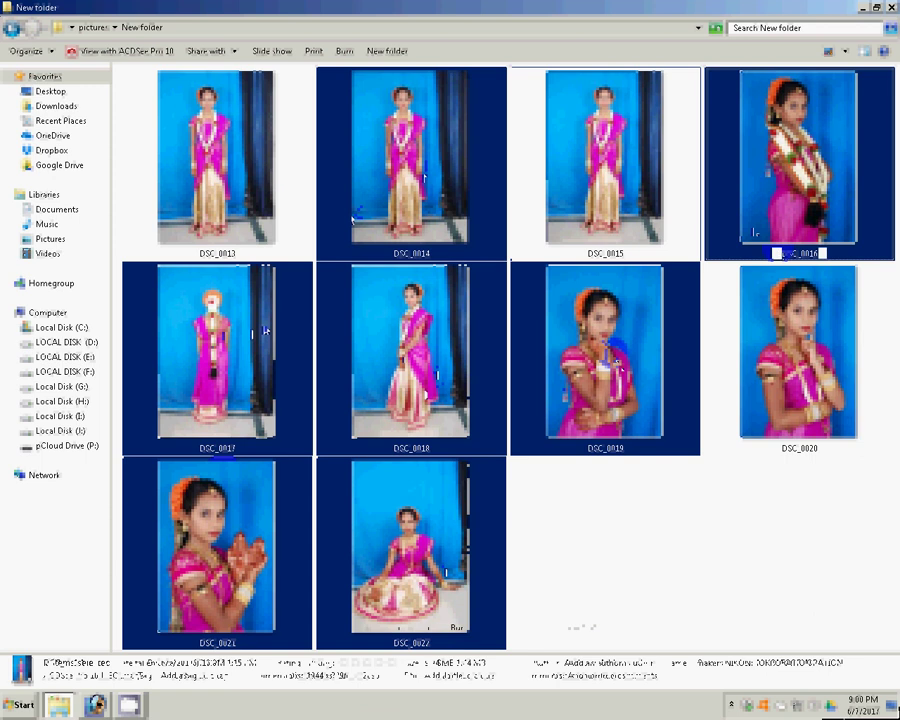
text(06)
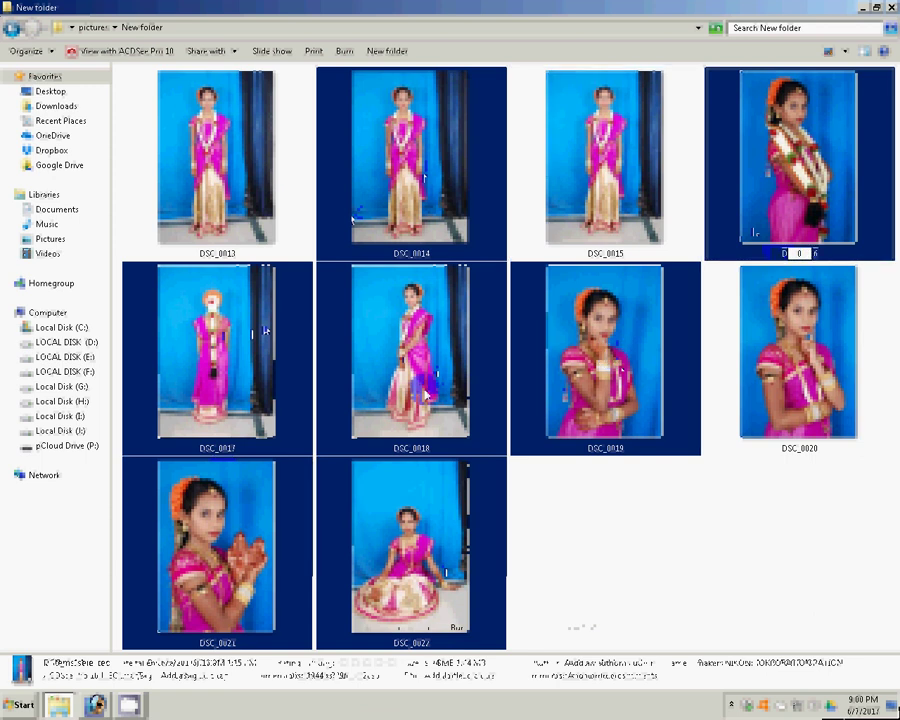
key(Return)
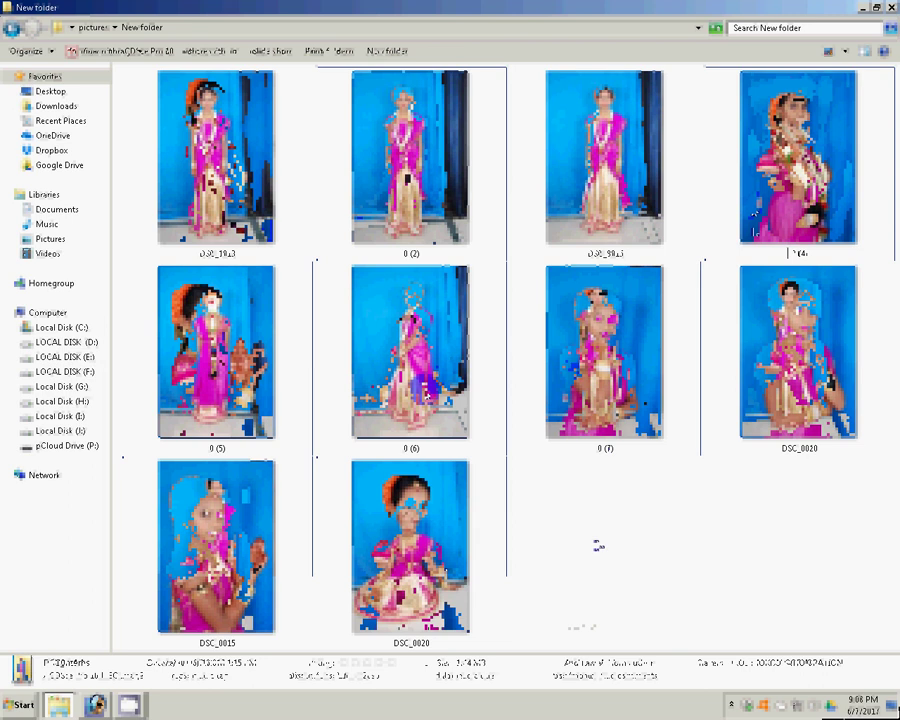
click(597, 545)
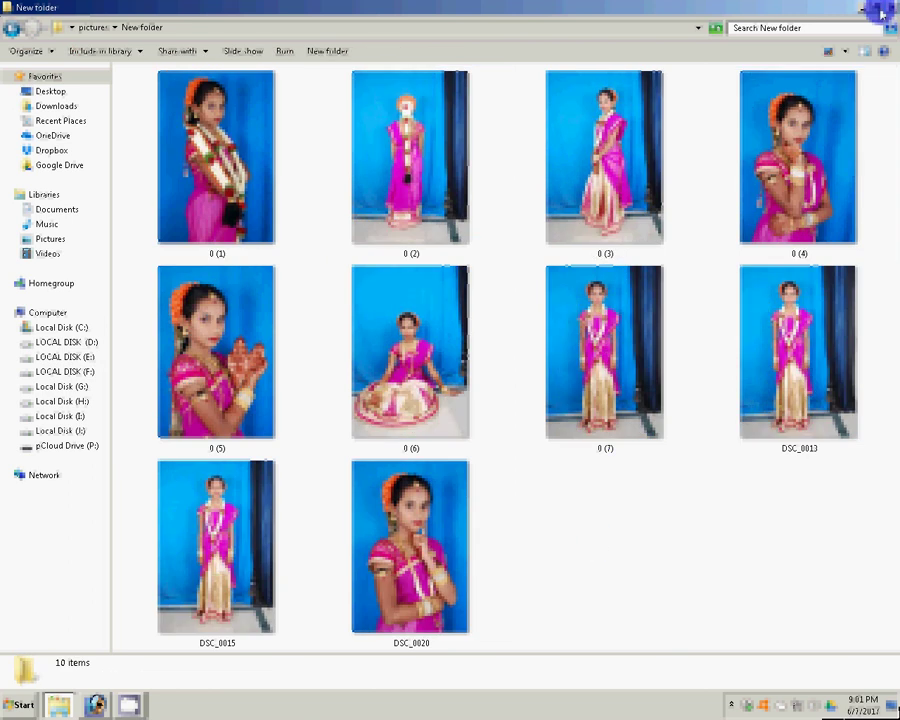
click(880, 12)
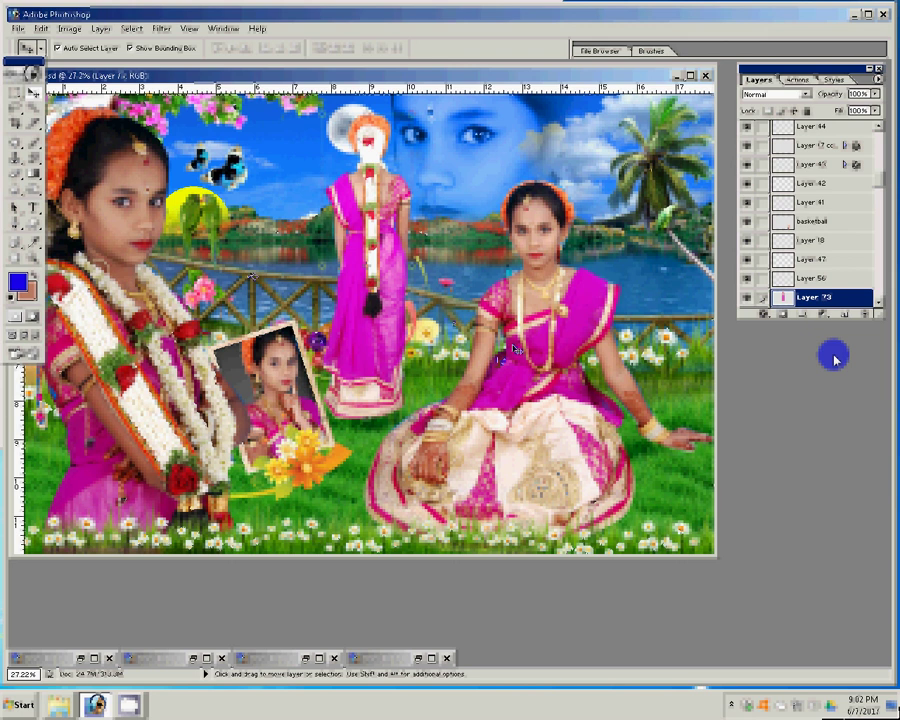
Apply and commit a free transform on Layer 78, then switch to the photo folder for 0 (3).JPG
click(496, 258)
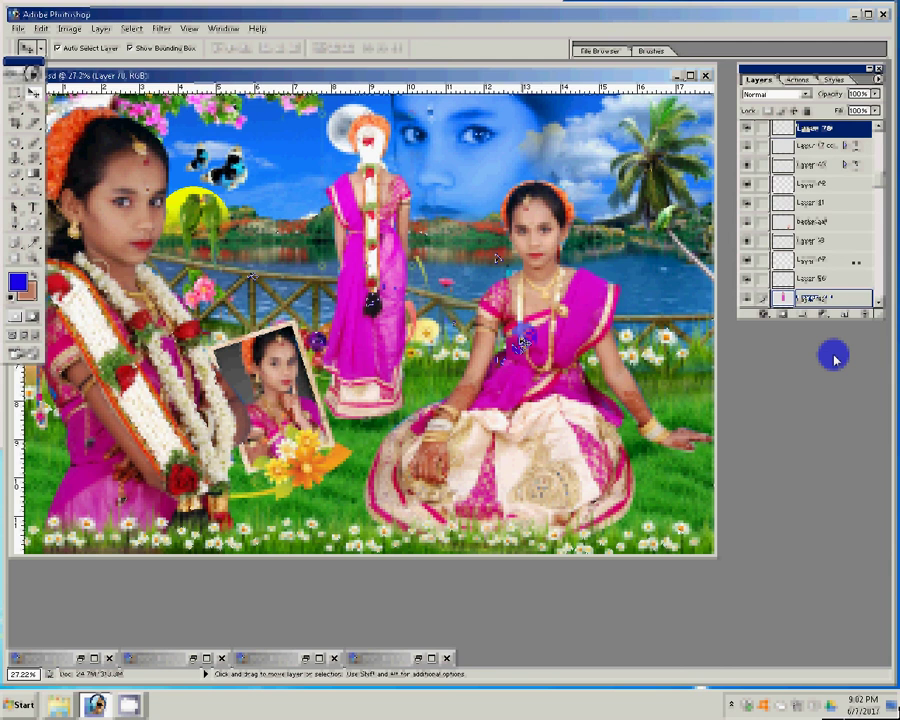
key(ctrl+t)
click(556, 47)
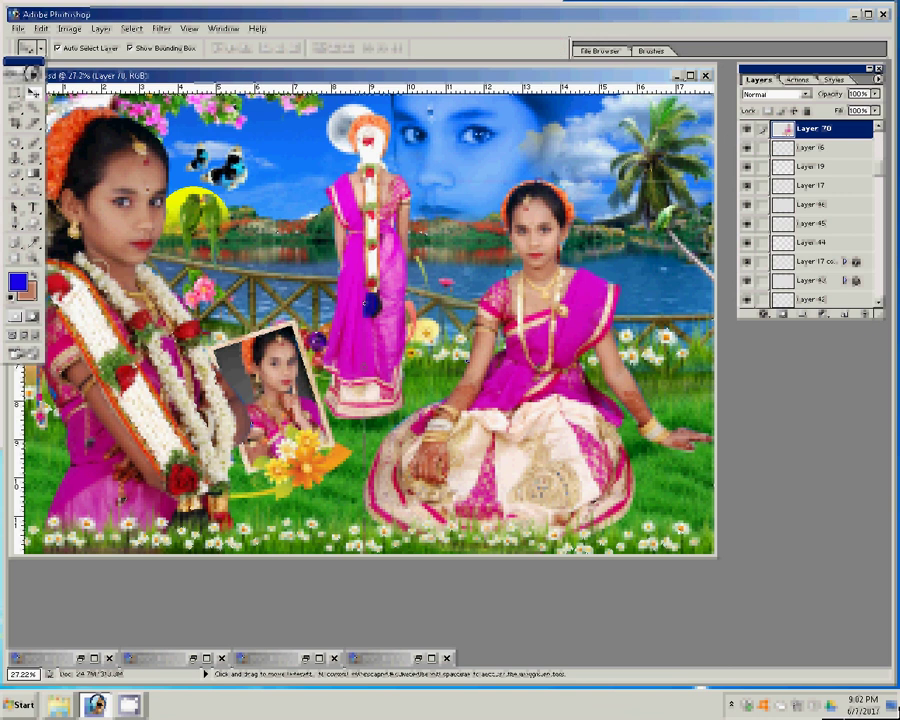
key(alt+Tab)
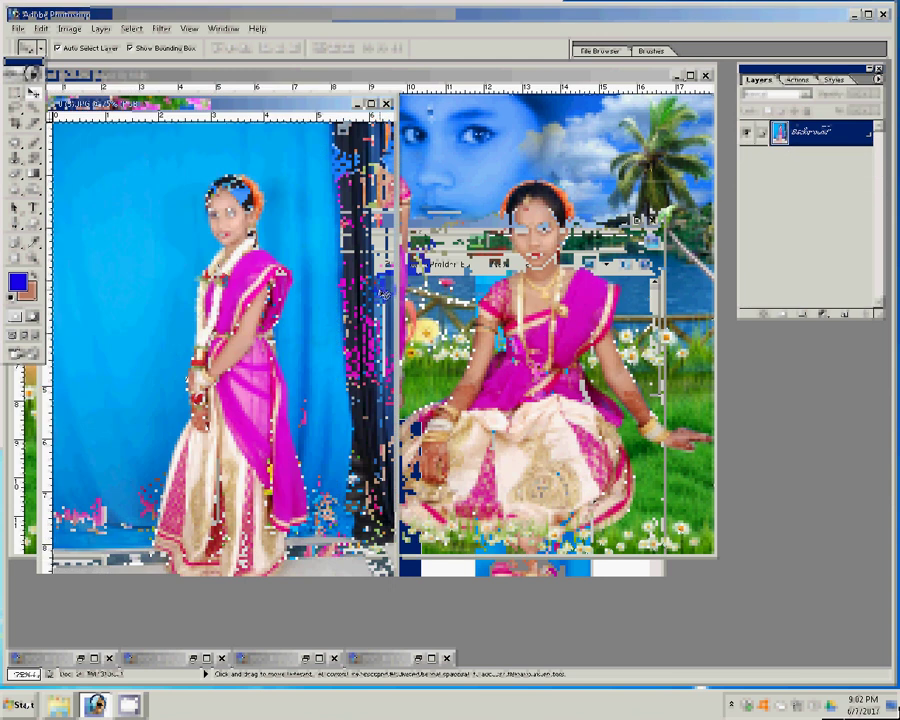
Add a Hue/Saturation adjustment layer and try its Yellows and Greens colour ranges
key(ctrl+l)
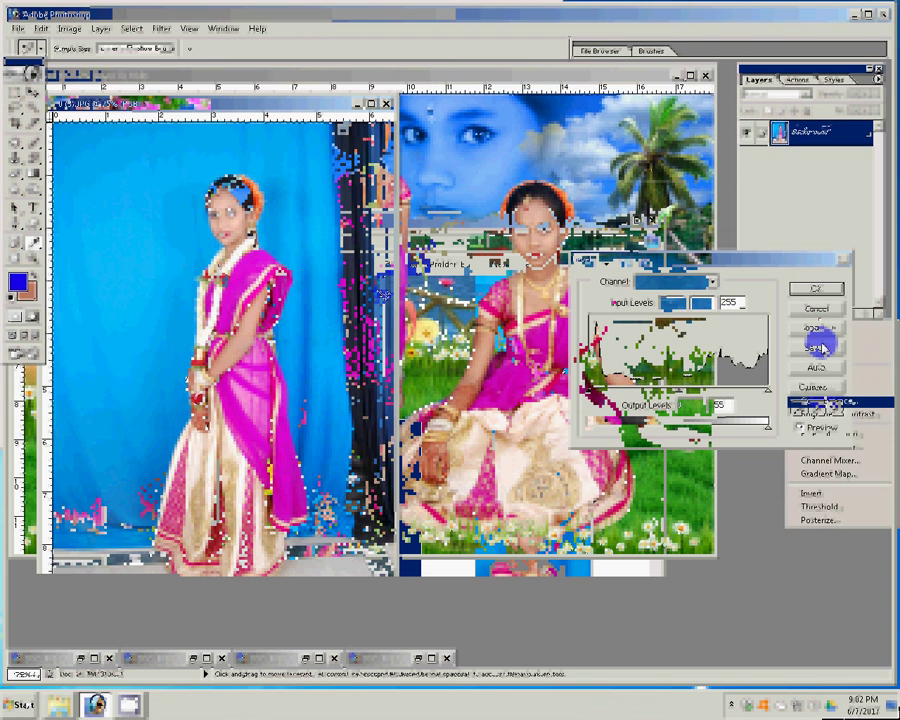
click(824, 433)
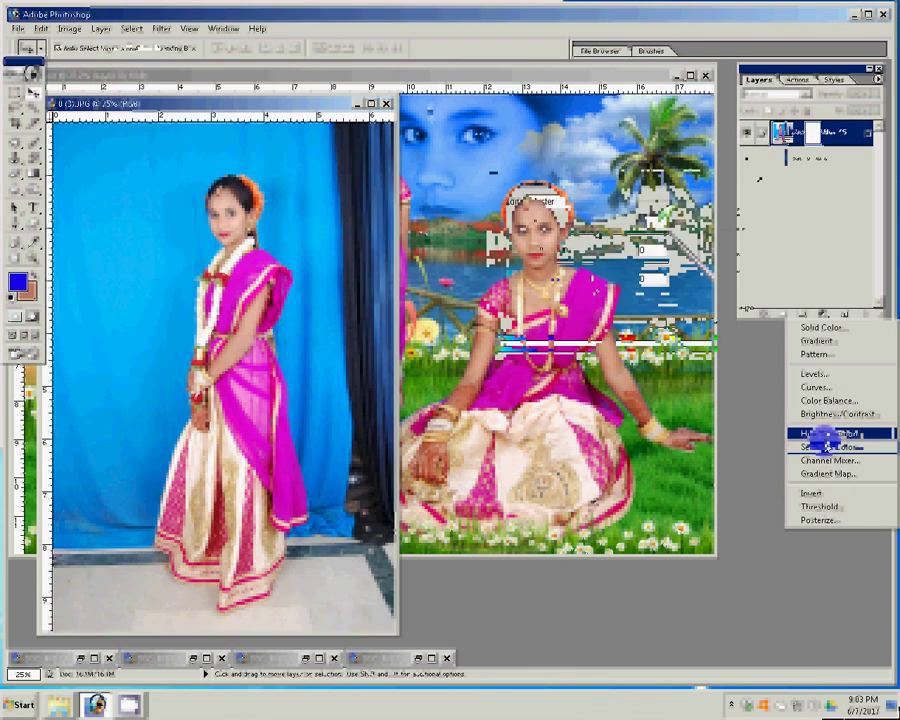
click(595, 201)
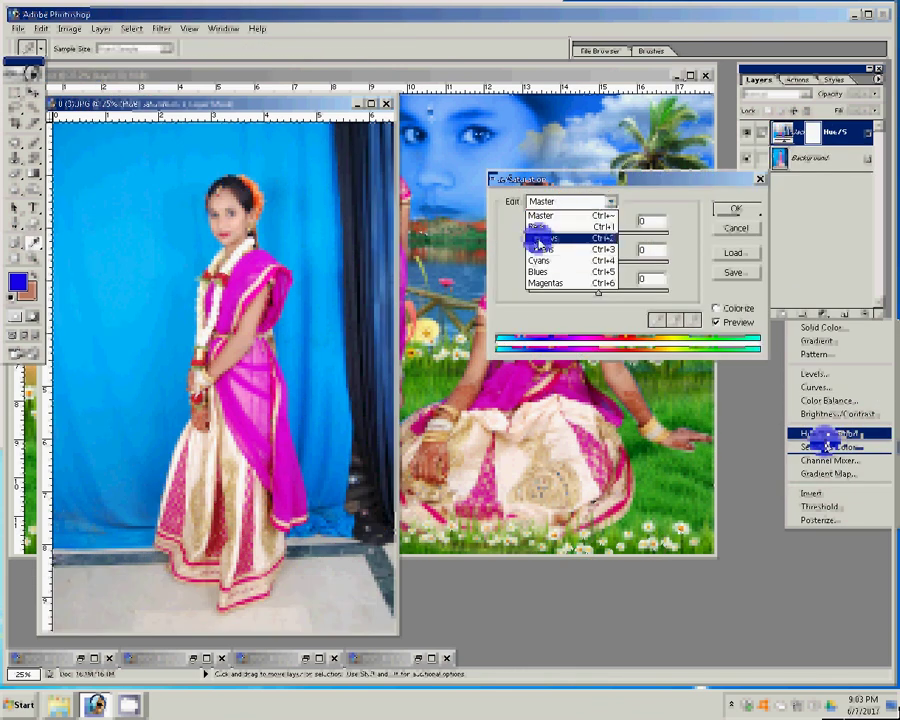
click(538, 238)
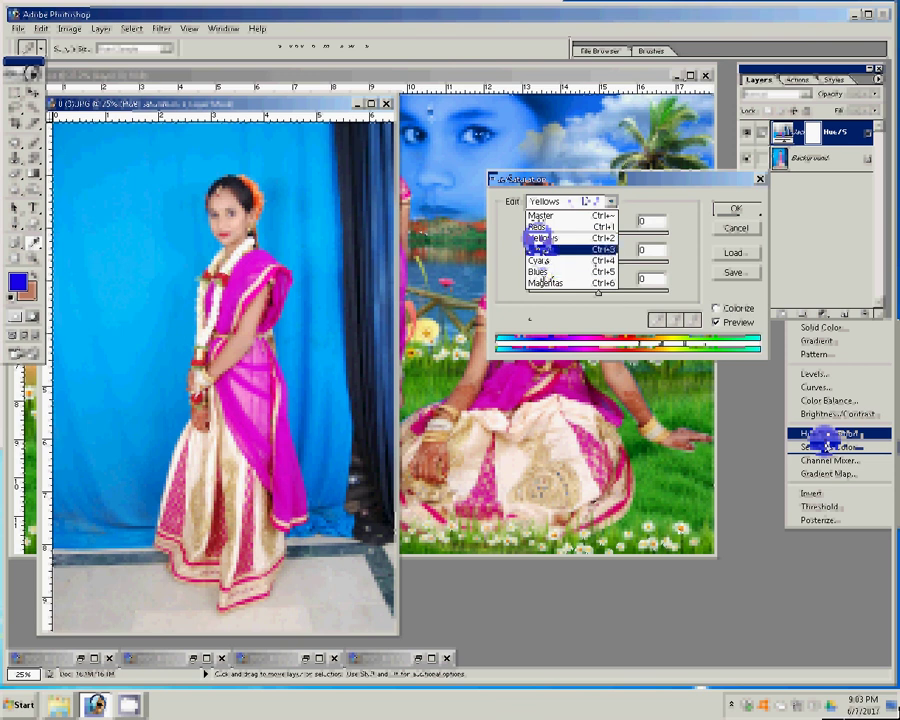
click(543, 249)
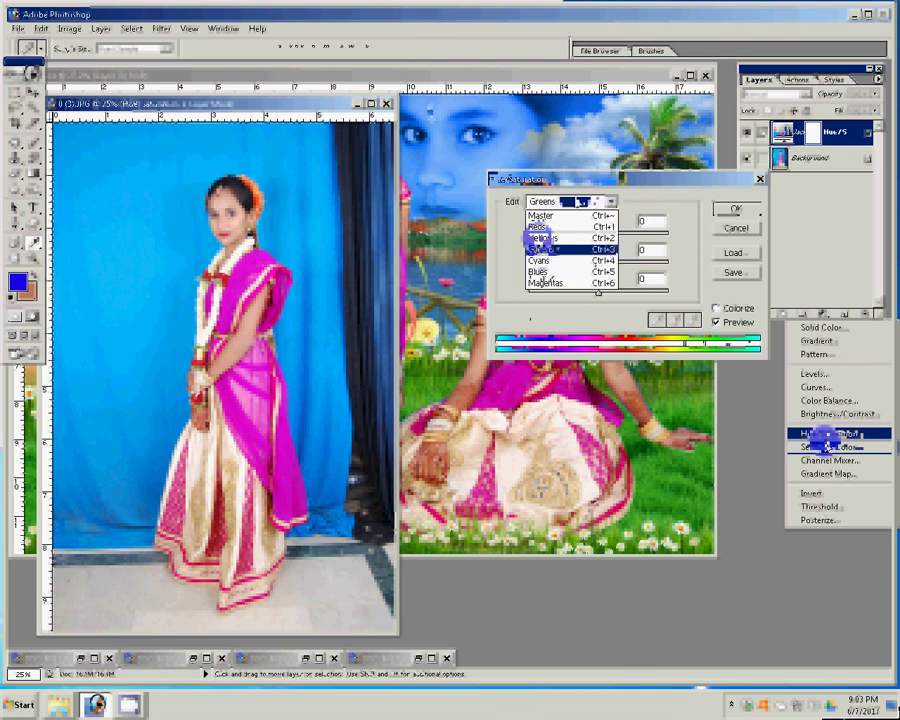
click(571, 199)
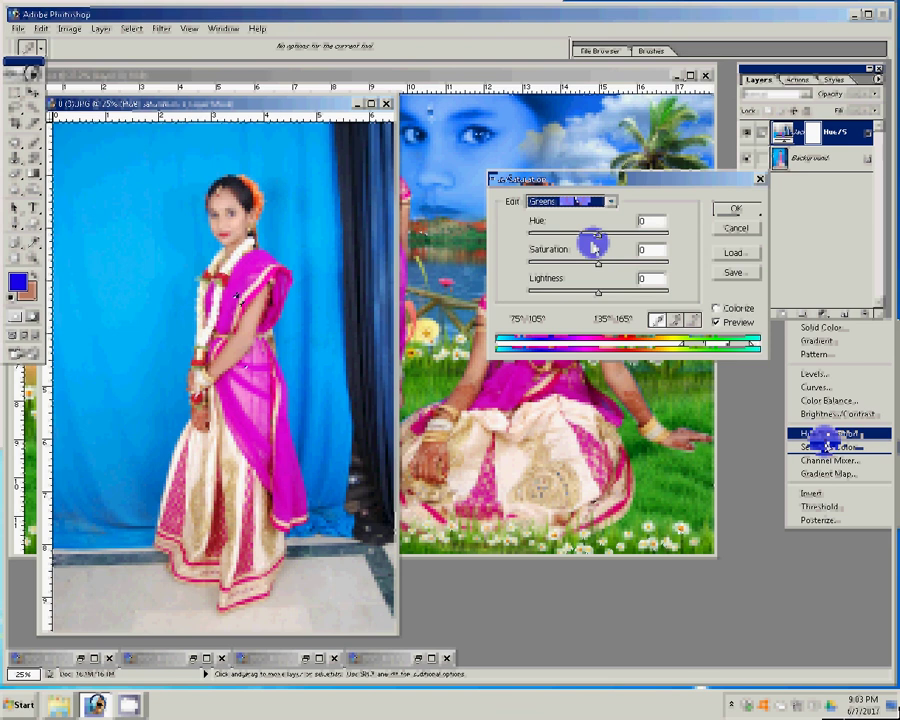
Recolour the sari via Magentas: hue about -58, saturation +43
key(ctrl+6)
drag(594, 236, 578, 236)
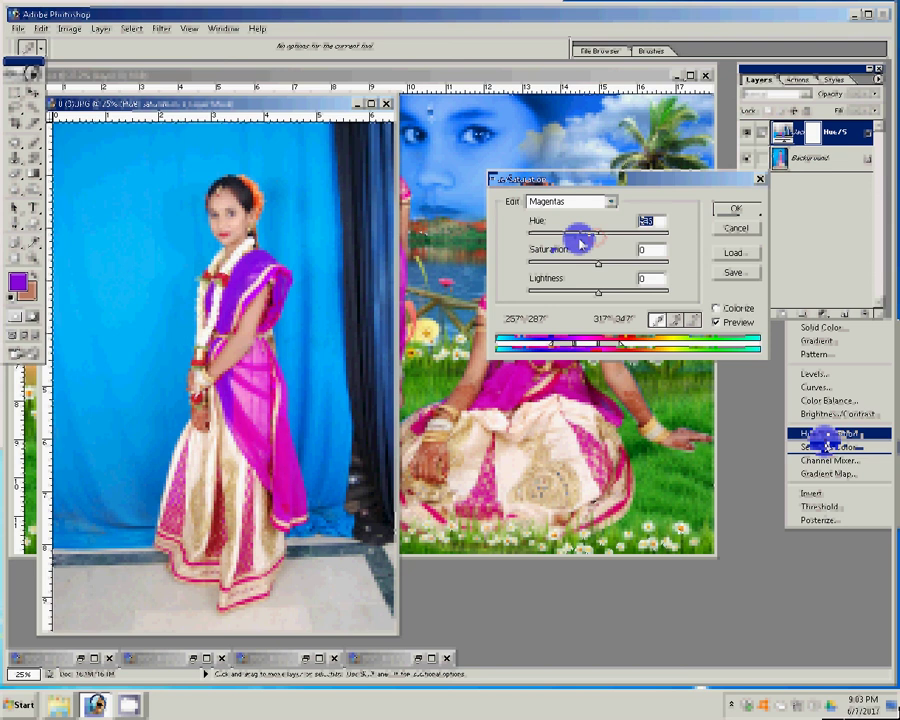
drag(579, 240, 632, 248)
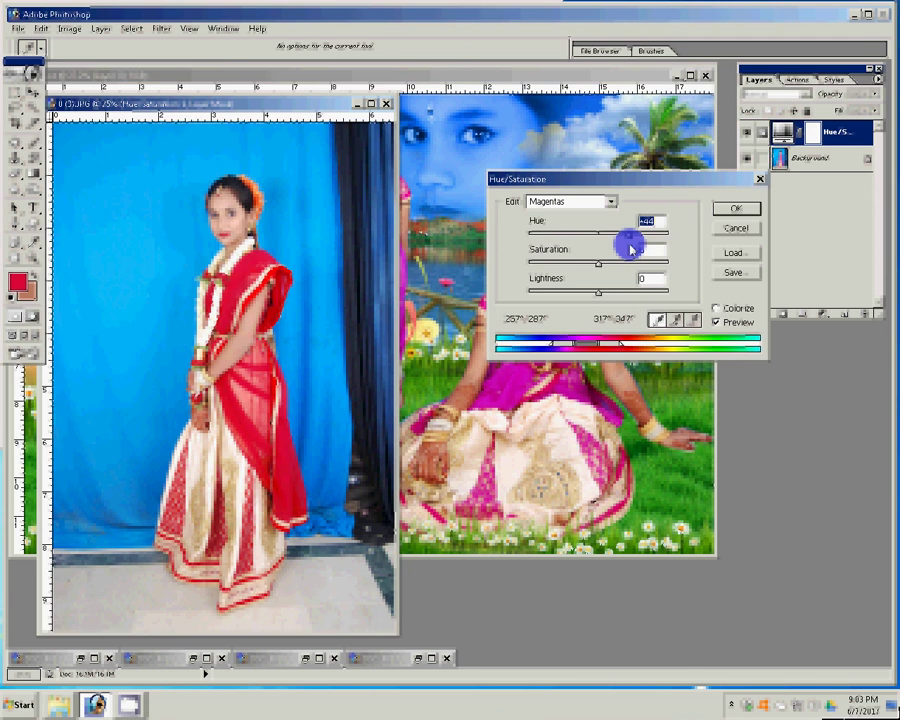
click(628, 262)
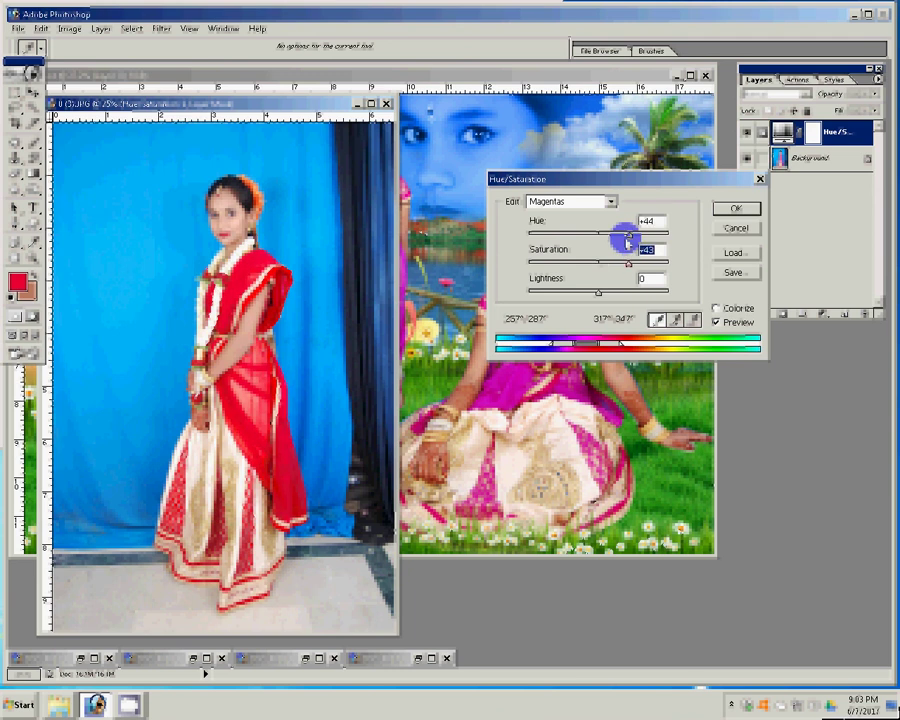
click(628, 240)
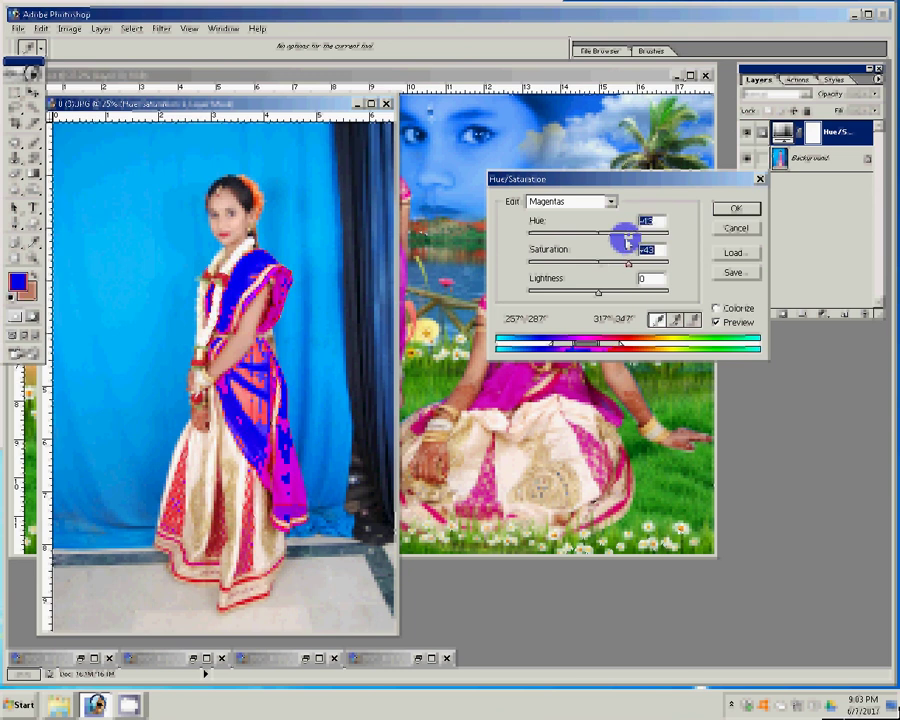
drag(628, 240, 556, 237)
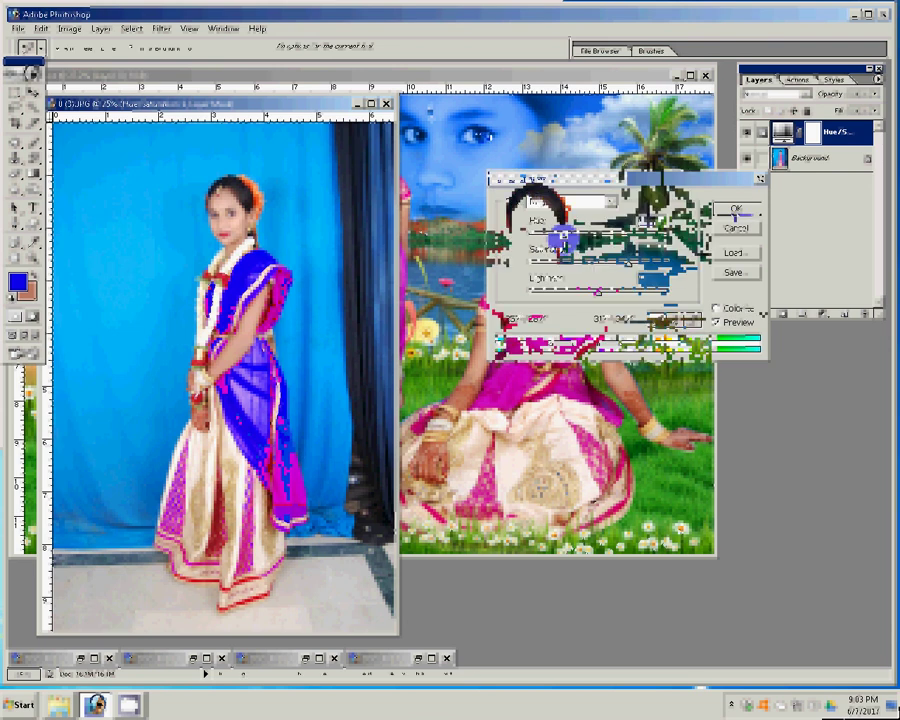
key(Return)
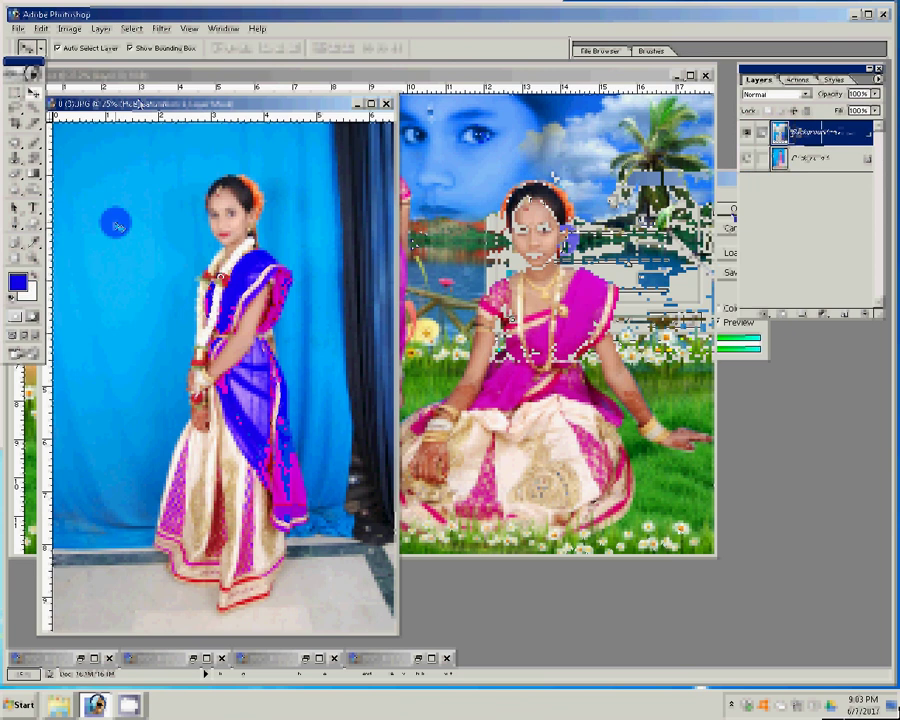
Copy a rectangle around the standing girl onto a new layer and zoom in on her
key(z)
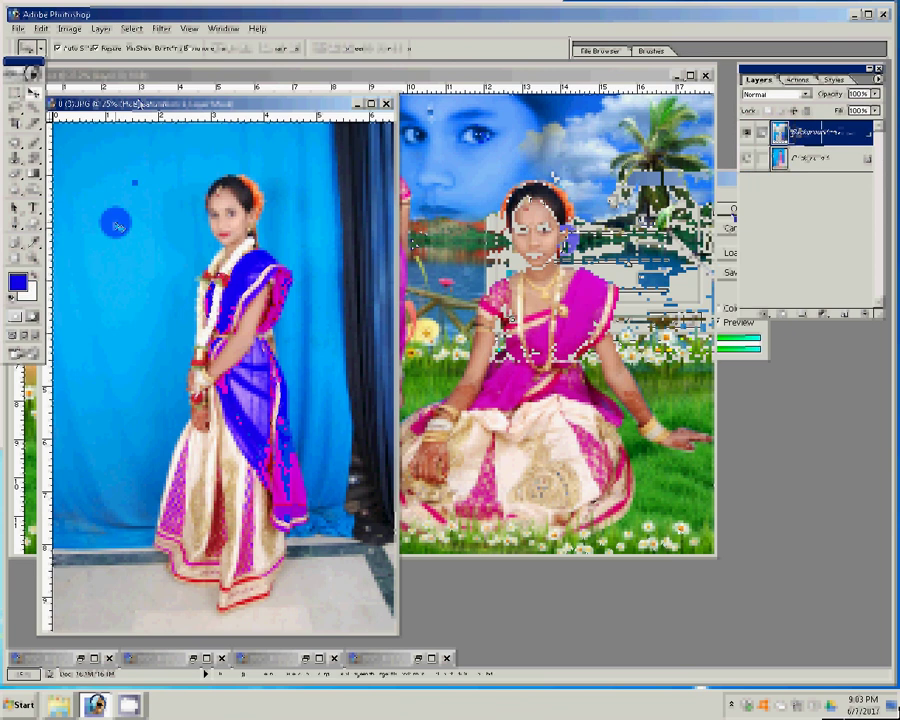
click(14, 92)
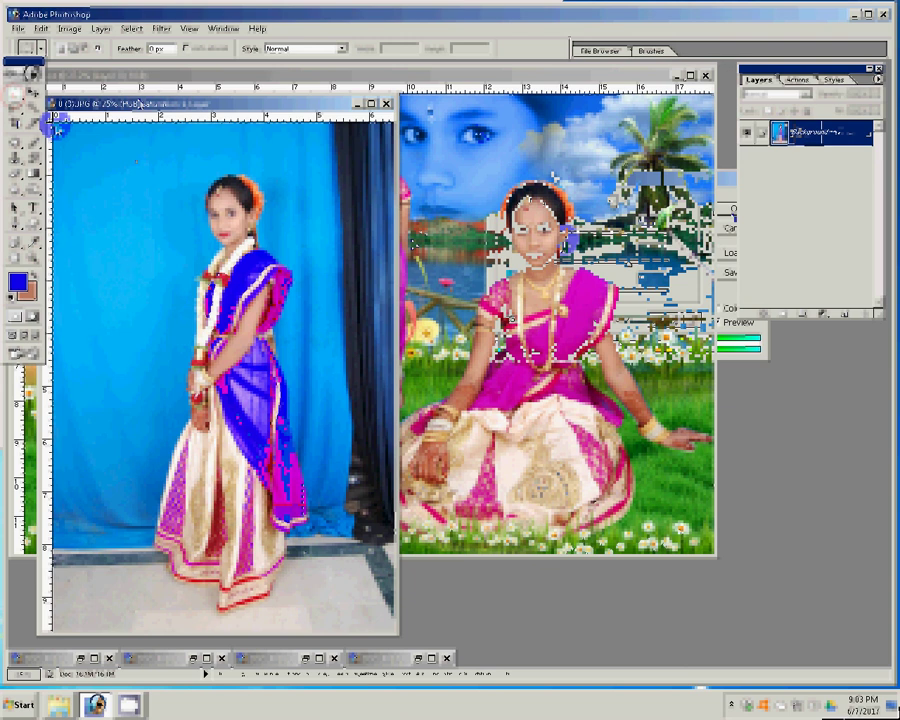
drag(136, 158, 328, 575)
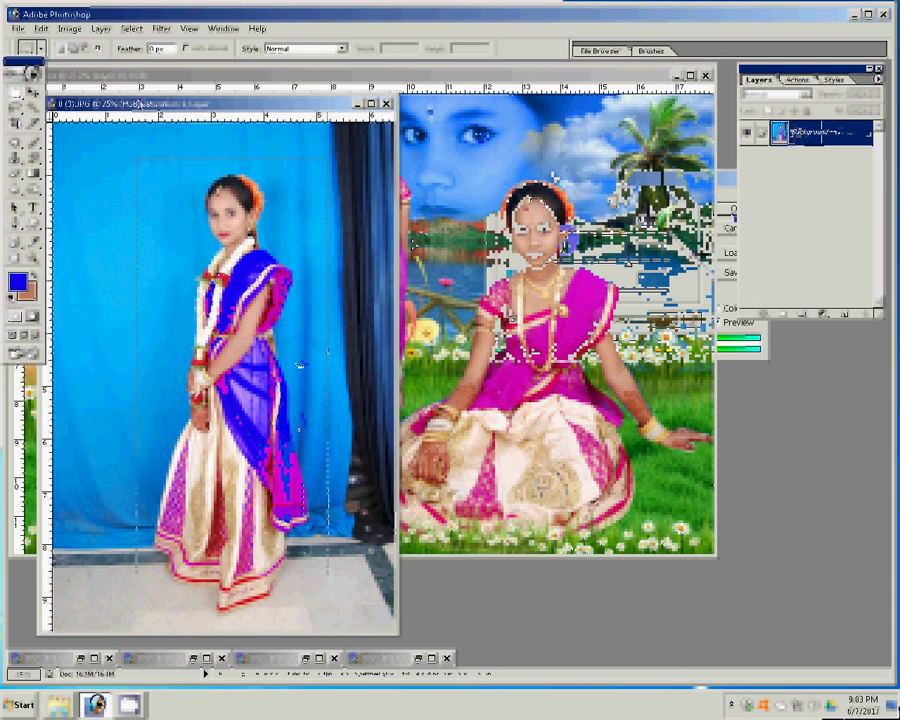
key(ctrl+j)
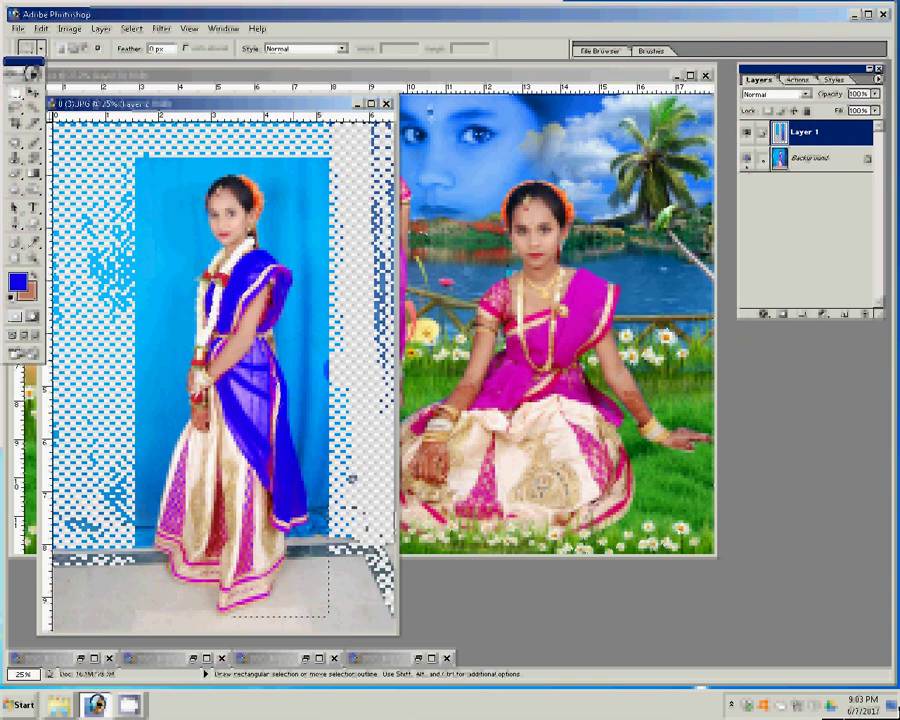
key(shift+m)
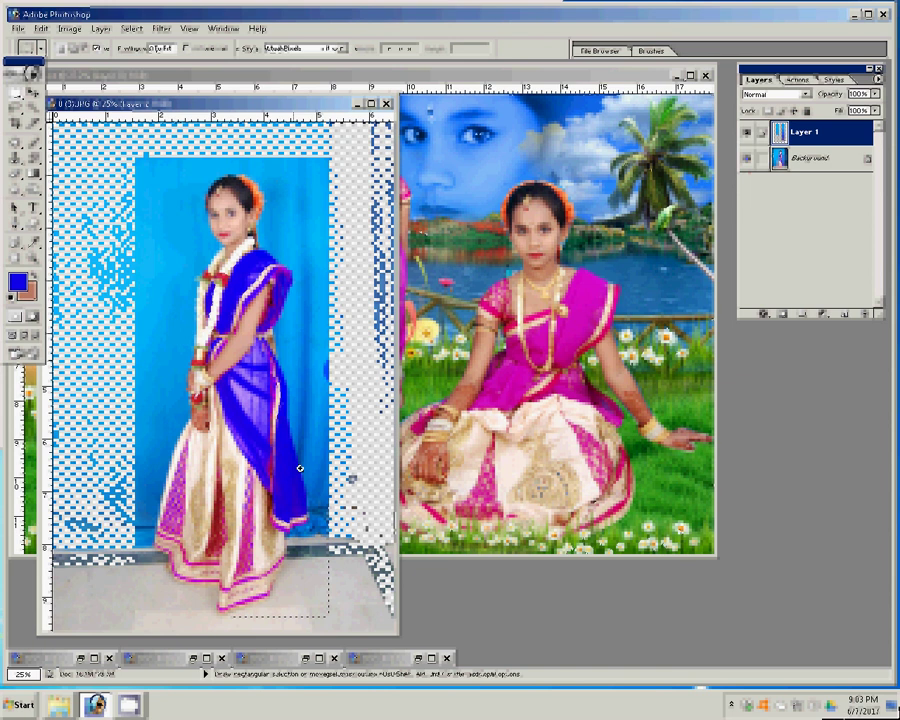
key(z)
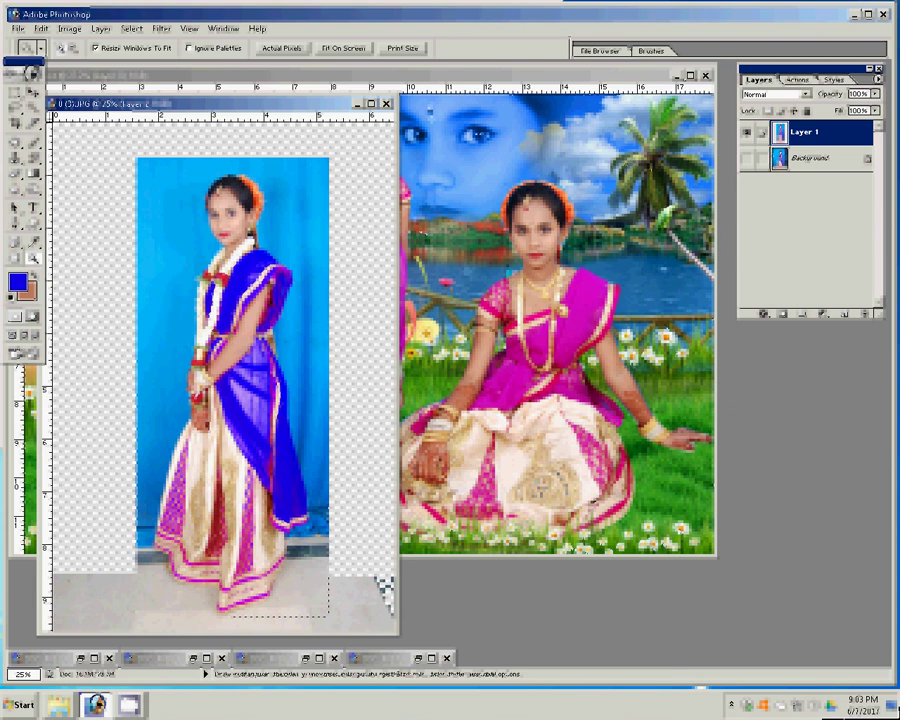
click(325, 385)
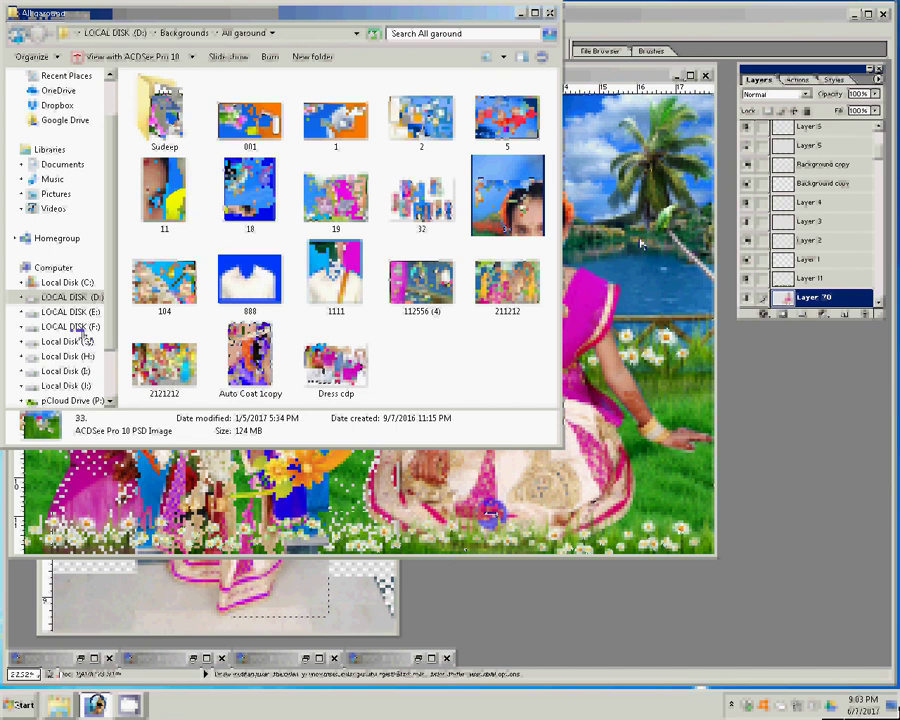
Open Backgrounds > 05 in a maximized Explorer window with larger thumbnails
click(16, 40)
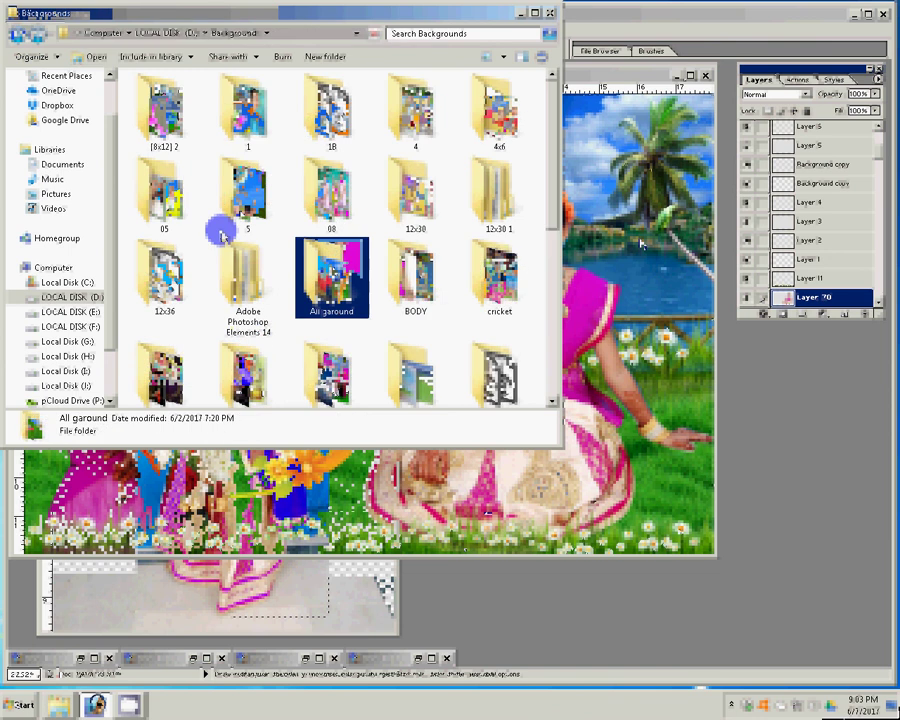
double_click(164, 200)
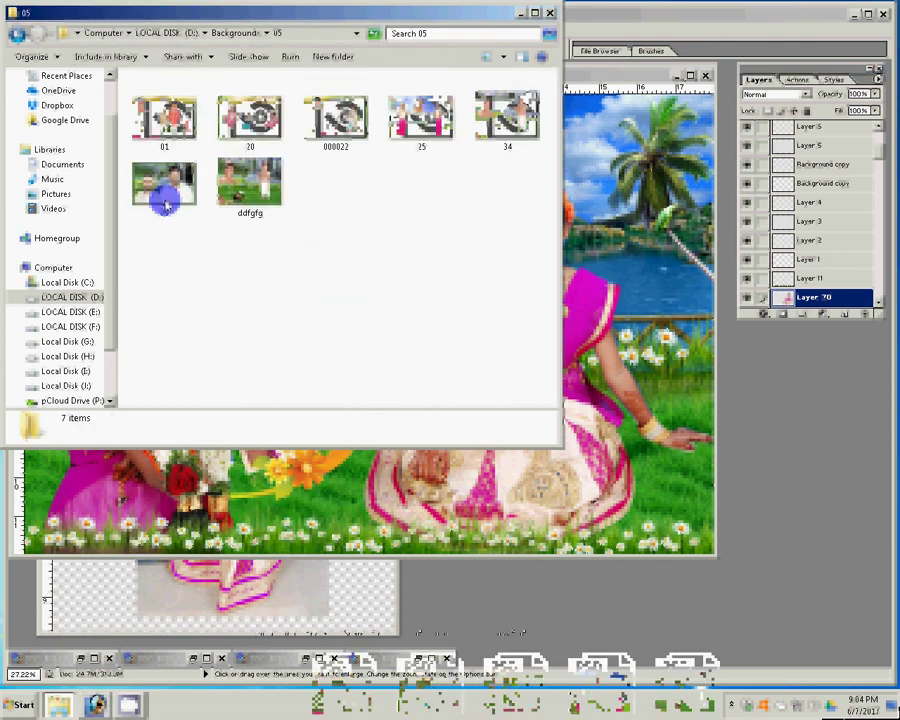
click(535, 12)
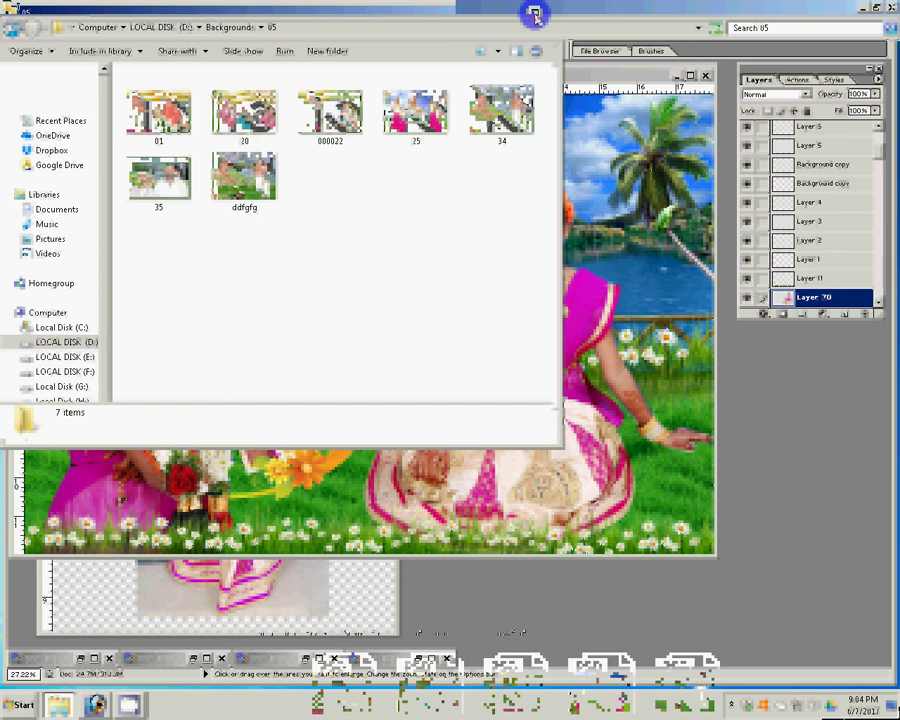
click(838, 44)
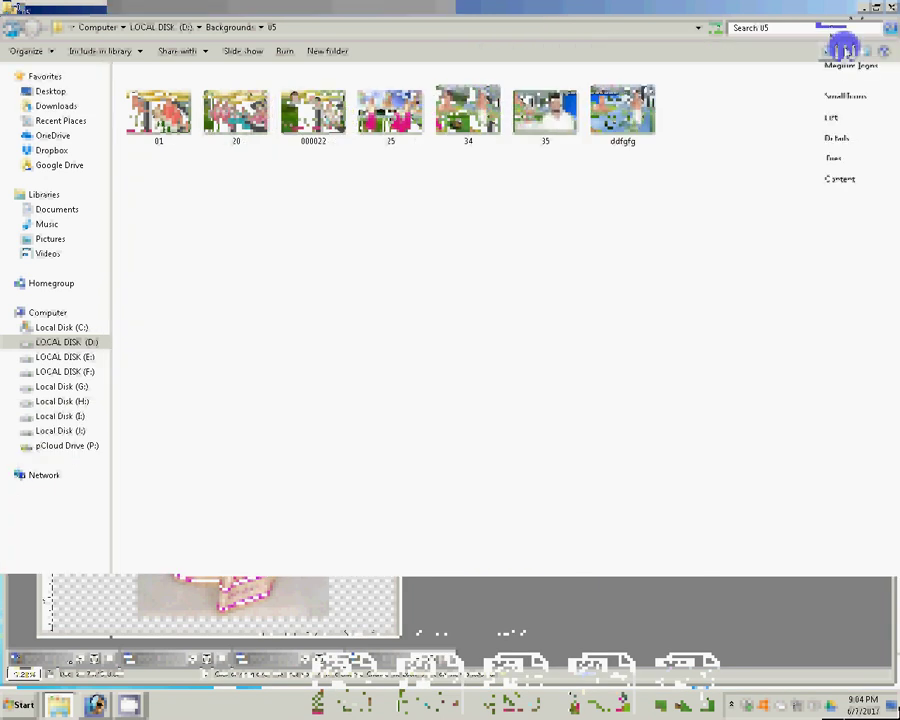
click(843, 45)
click(846, 48)
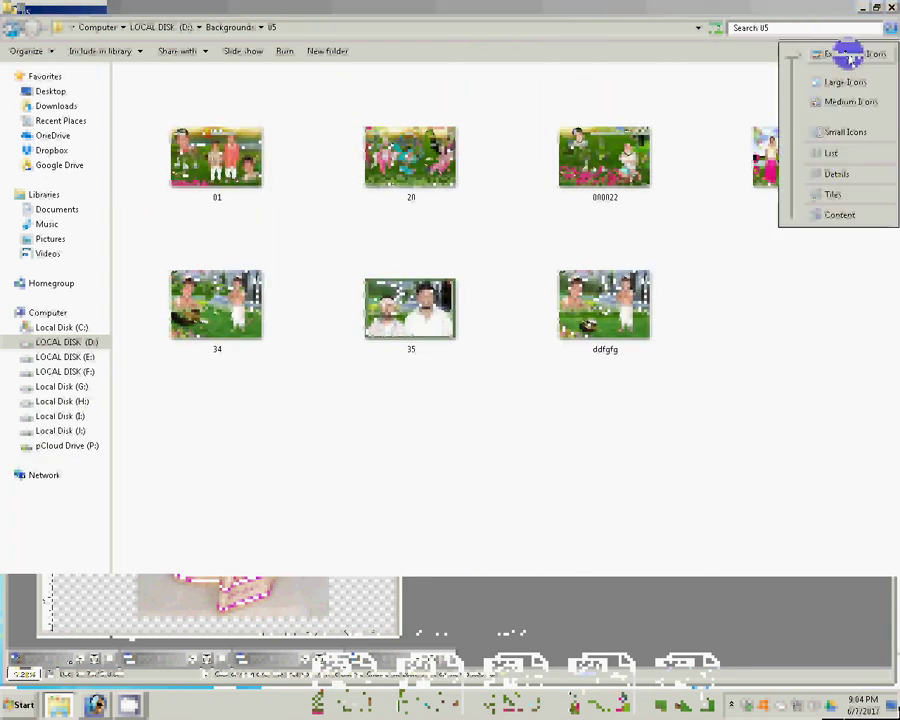
drag(800, 62, 790, 70)
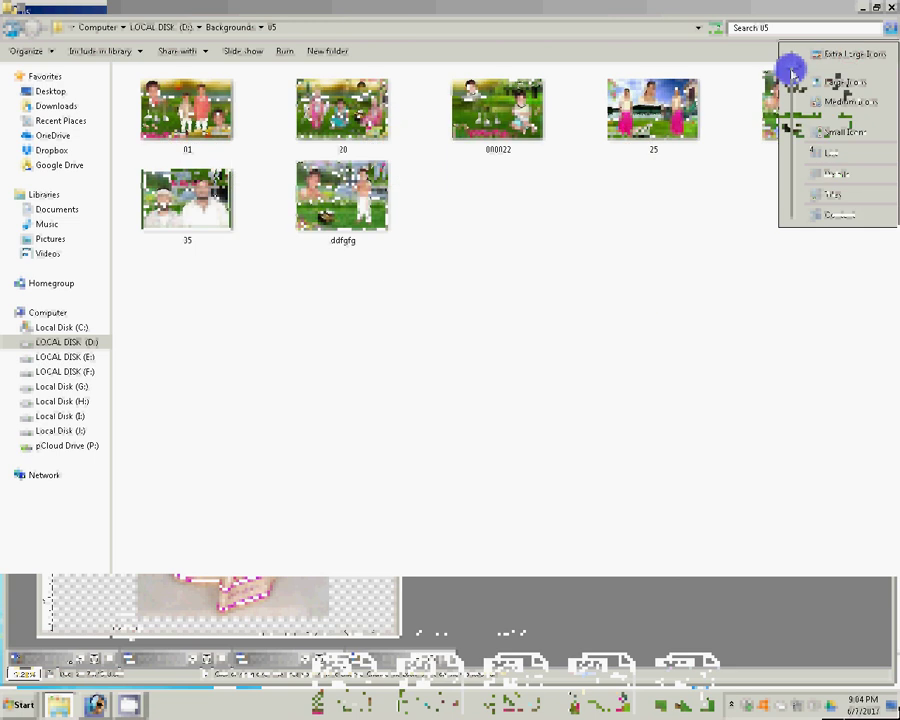
click(690, 338)
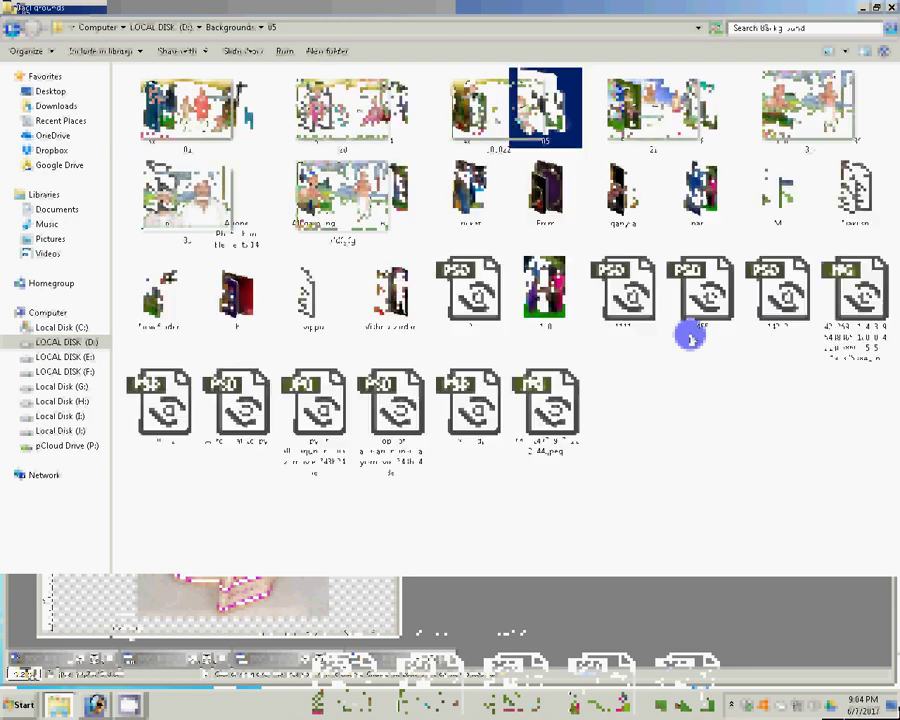
Check folder 5, then open 12x30 and view image 78 full-size
click(622, 108)
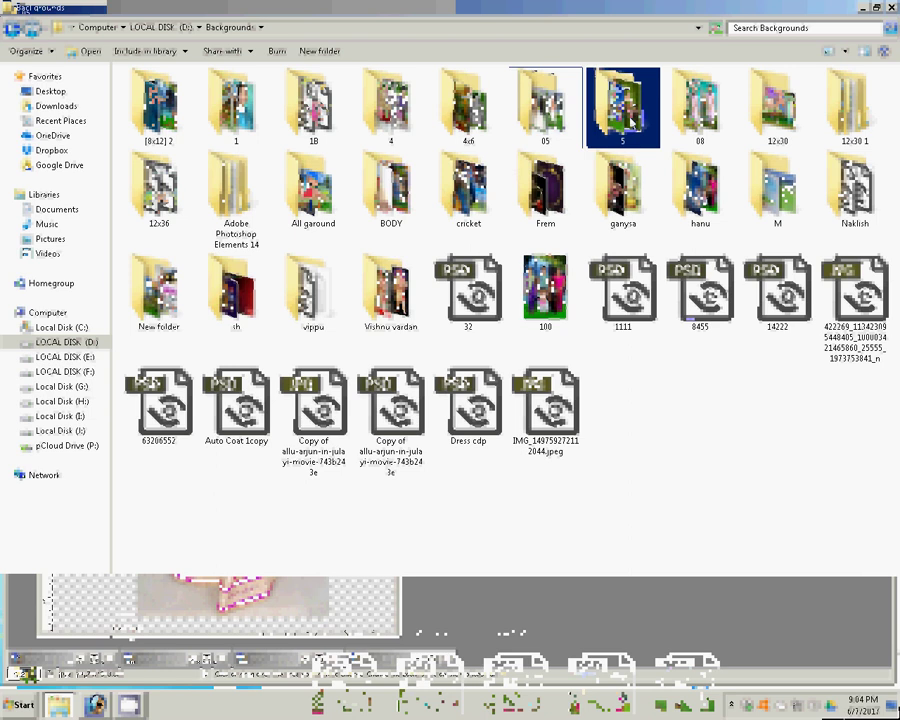
double_click(630, 118)
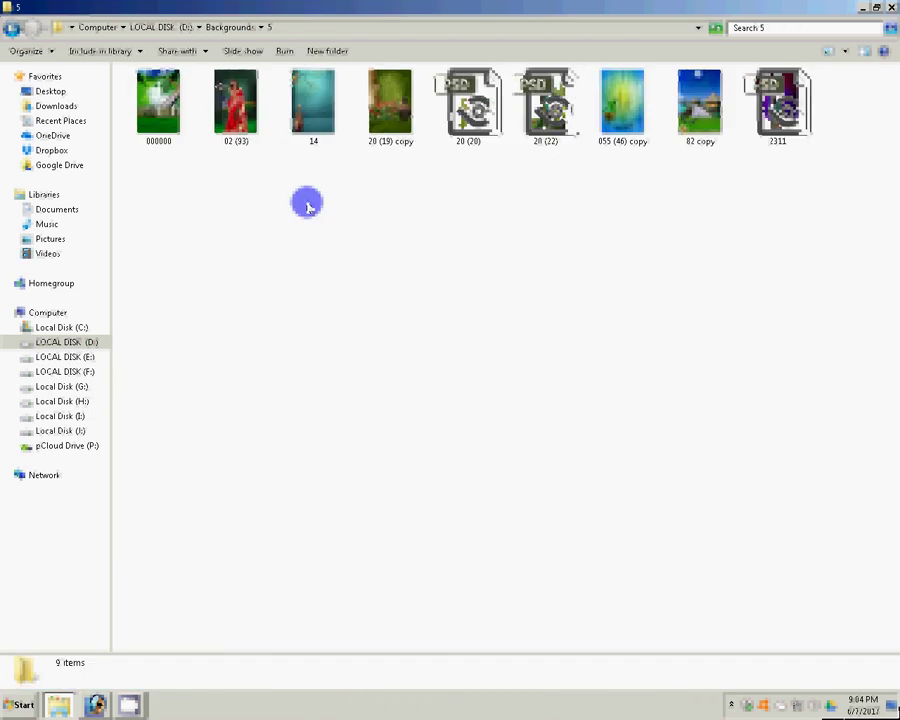
click(12, 30)
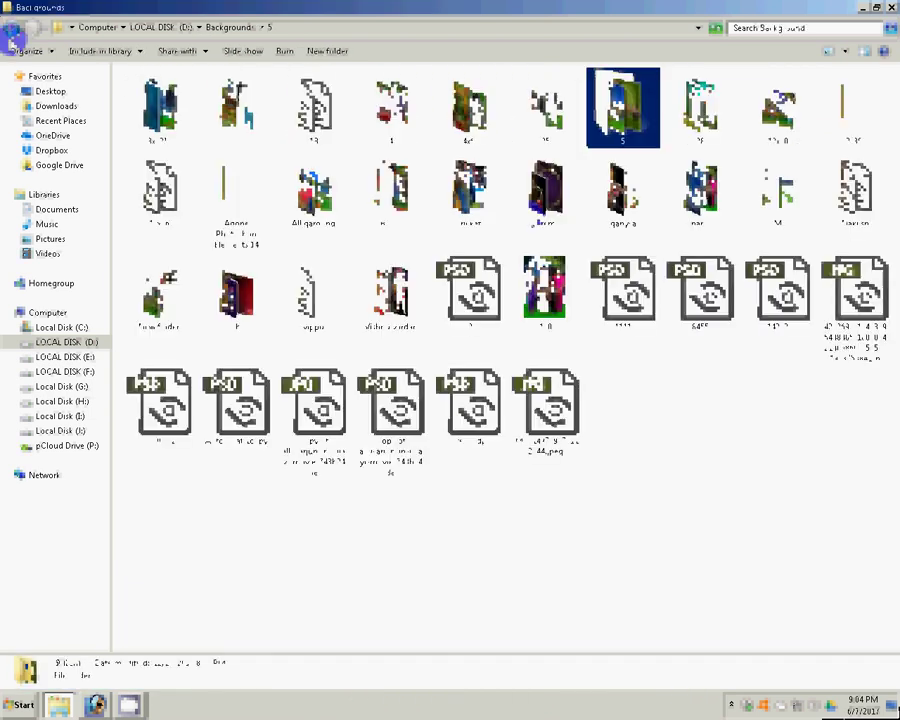
double_click(778, 108)
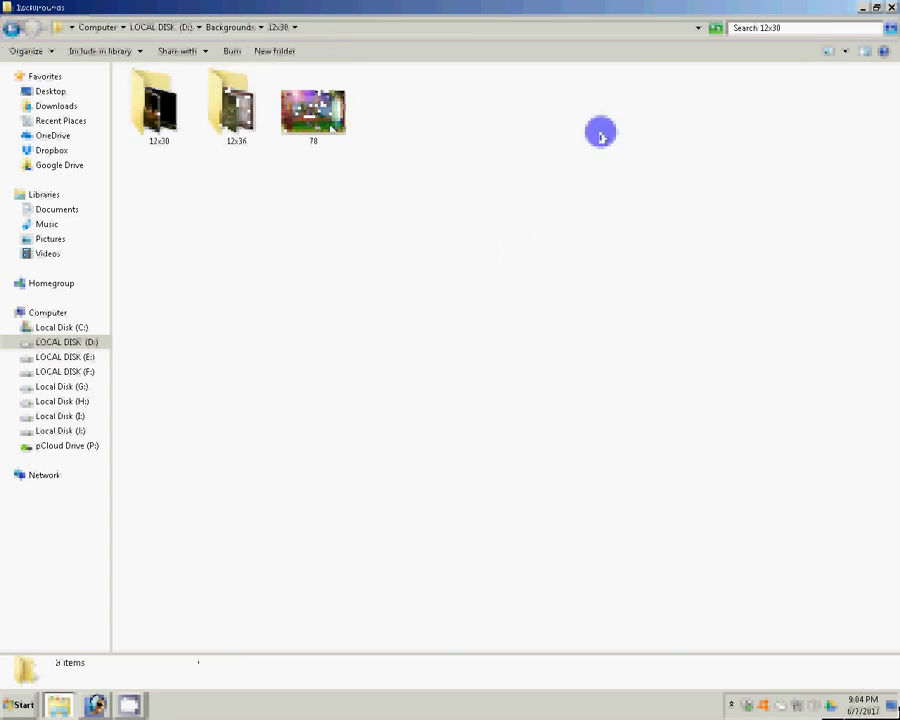
key(End)
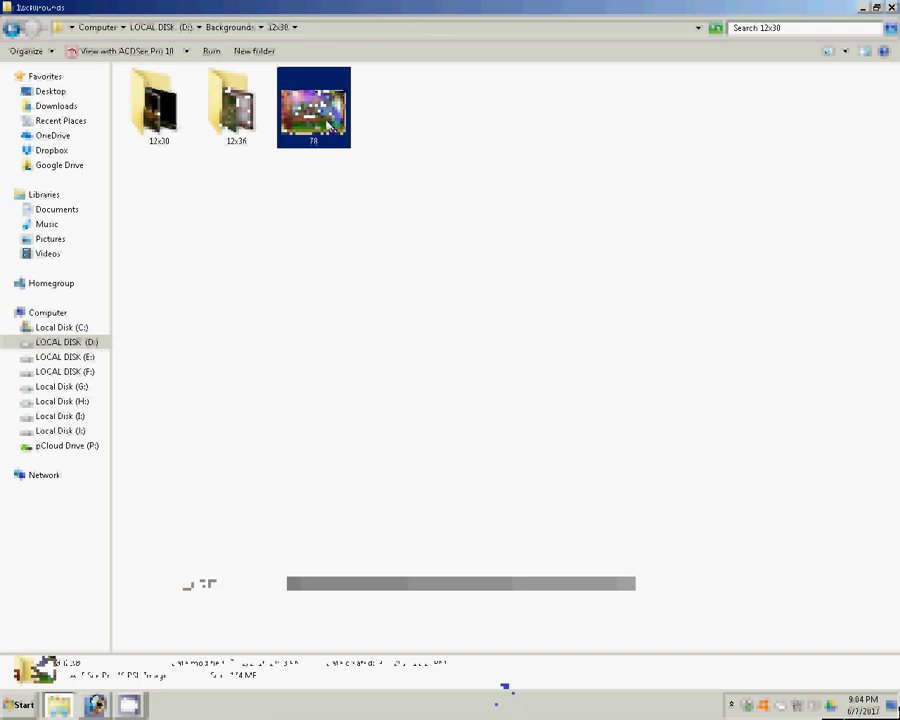
double_click(328, 124)
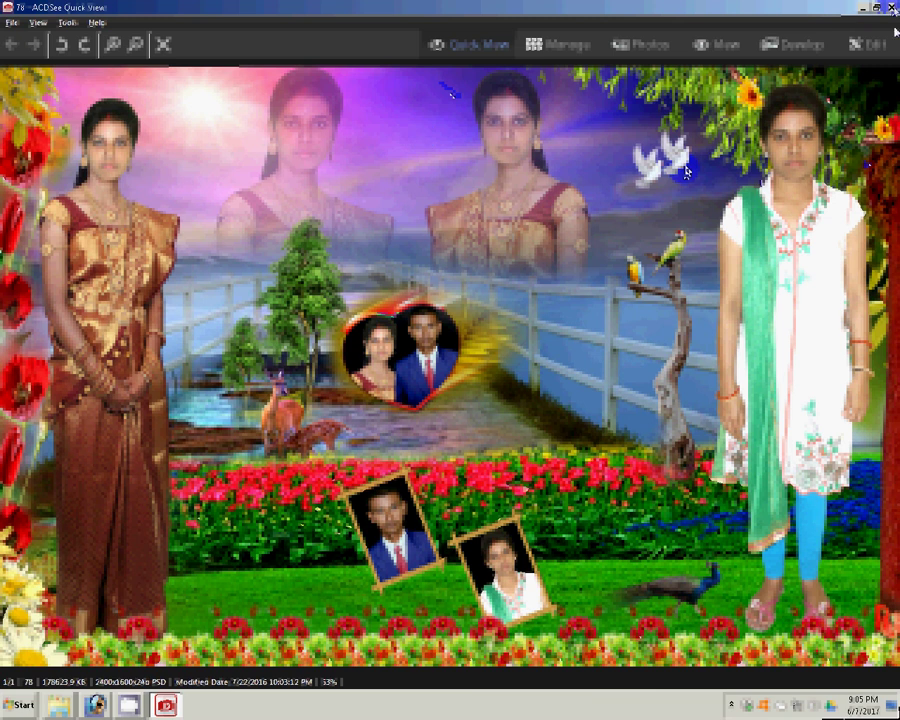
Close the ACDSee Quick View preview of image 78
click(891, 8)
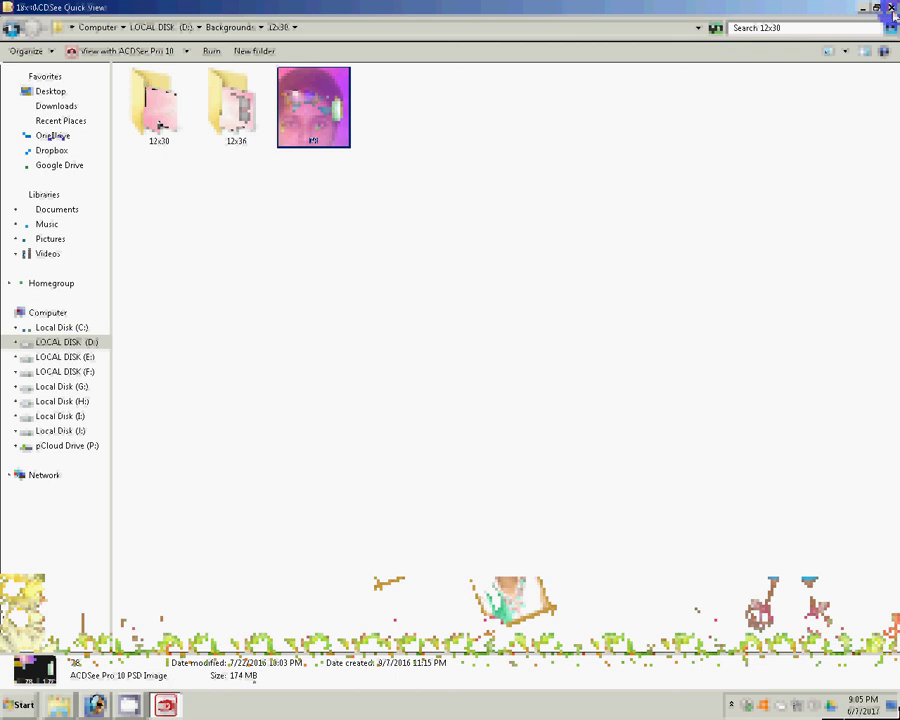
Look into the All garound folder and return to Backgrounds
click(14, 32)
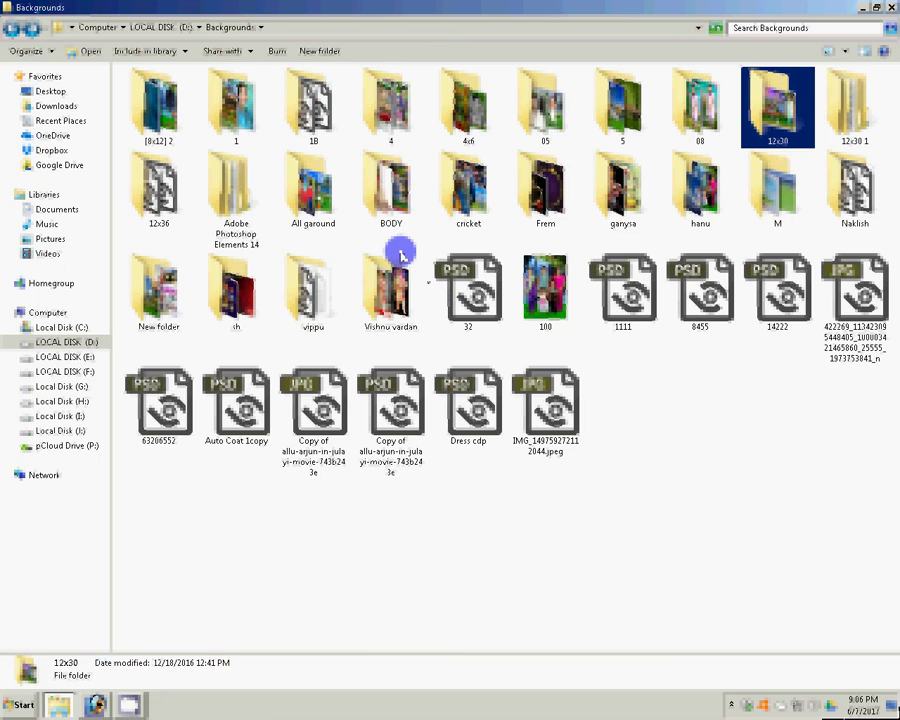
text(al)
key(Return)
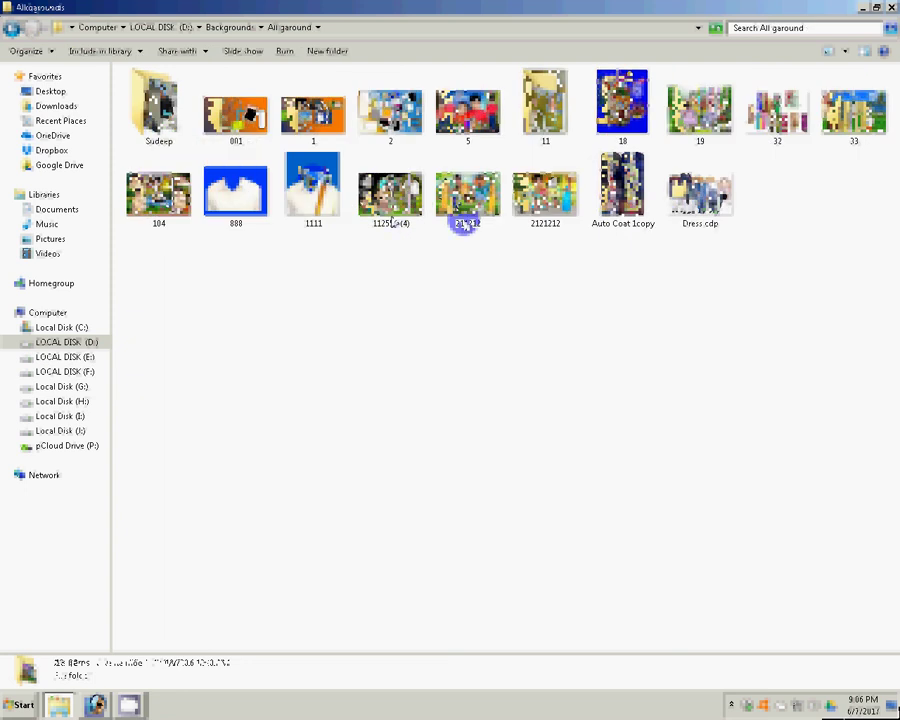
click(20, 27)
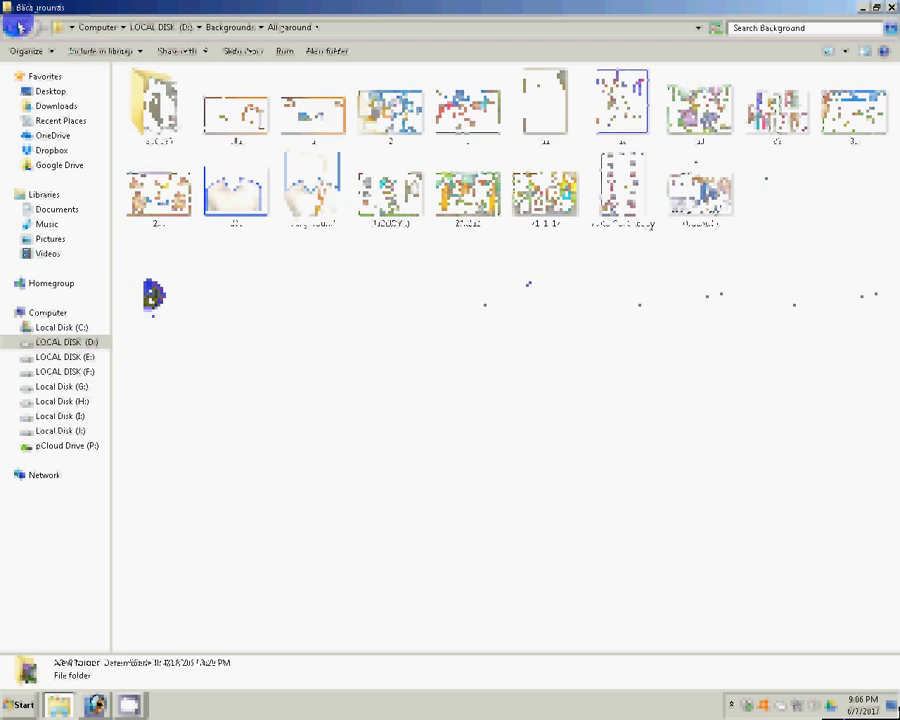
Show the backgrounds as large icons and open background image 12 full-size
click(848, 52)
click(850, 85)
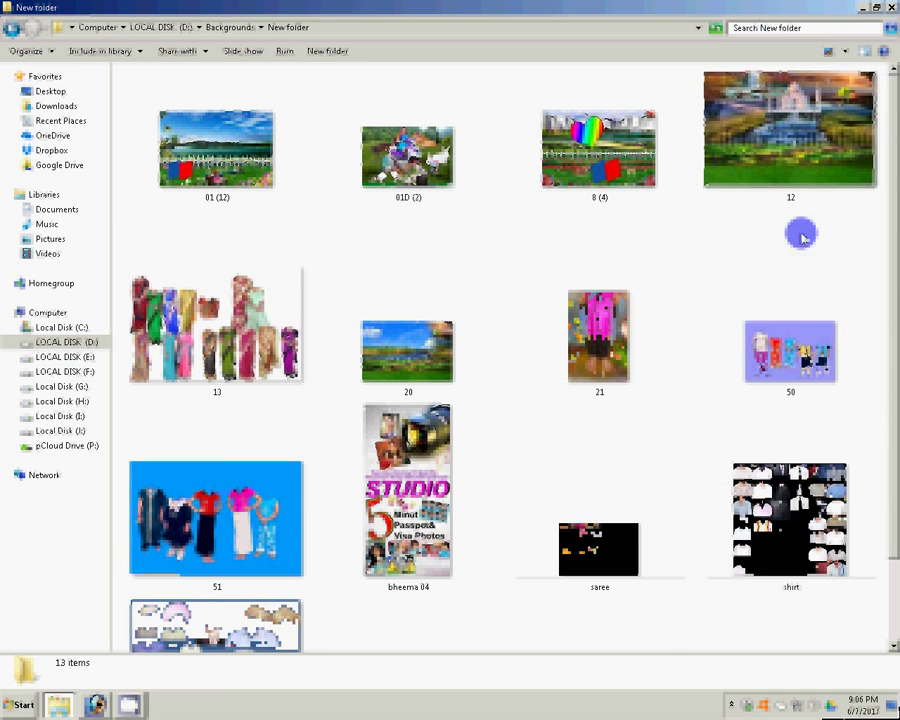
key(Right)
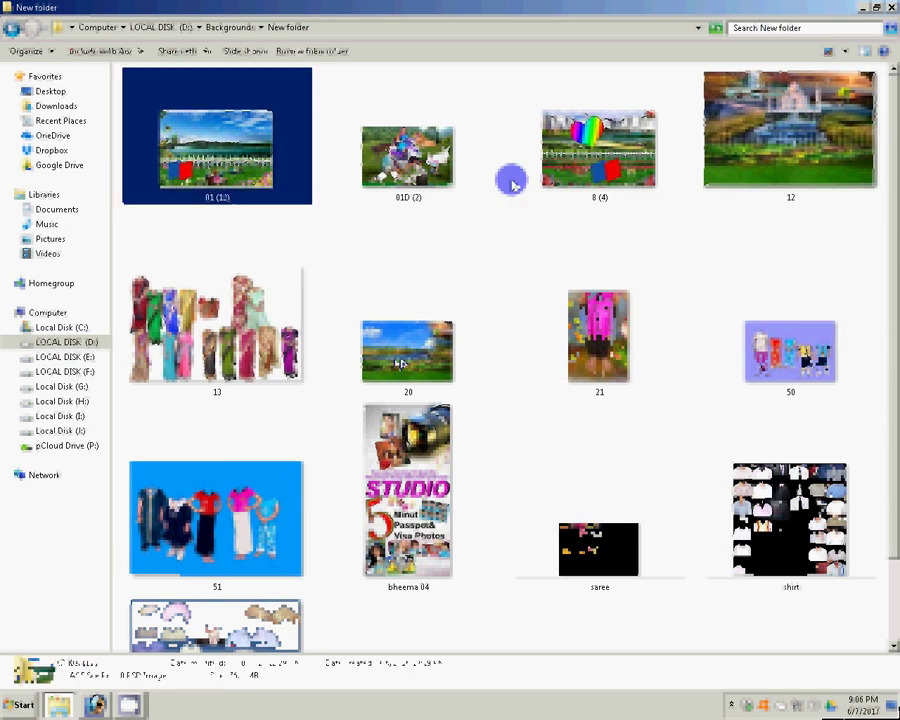
key(Right)
key(Right)
key(Right)
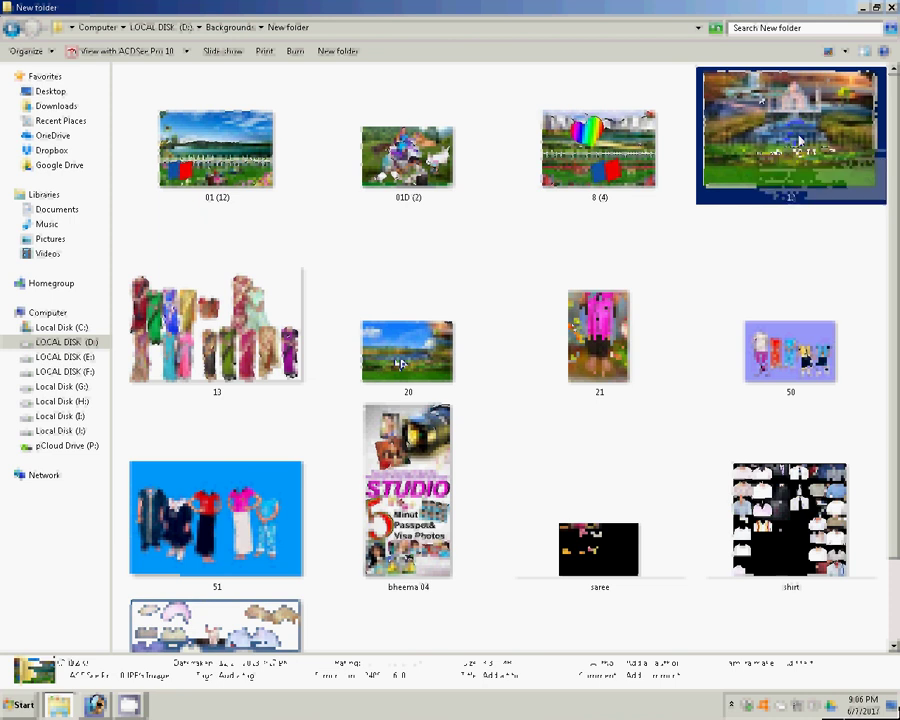
double_click(800, 140)
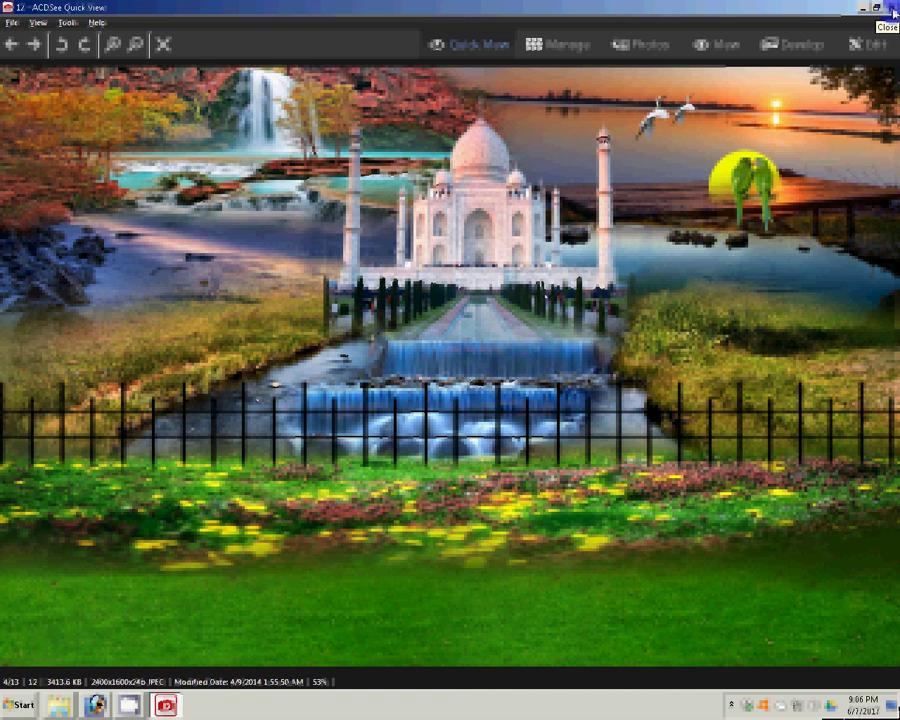
Close the image 12 preview and shift the composite's window down and right with the Move tool
click(893, 10)
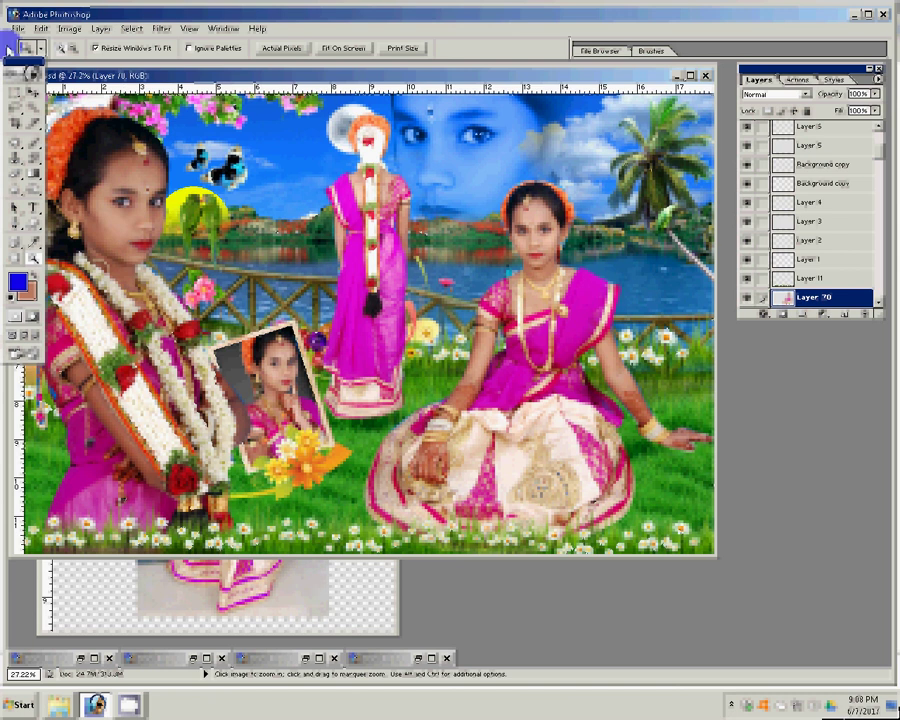
click(31, 88)
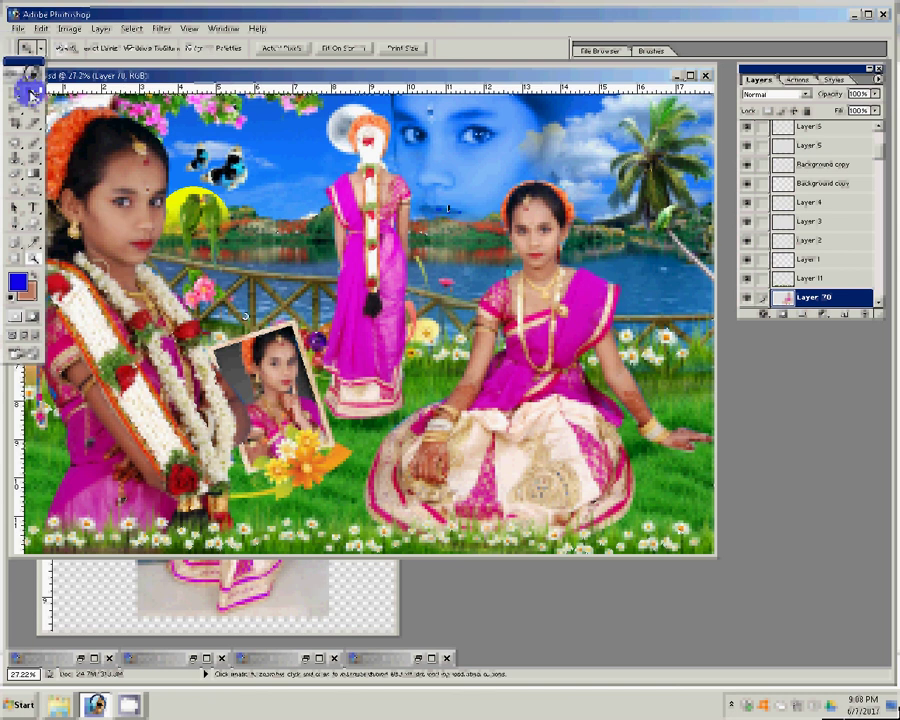
drag(245, 78, 270, 115)
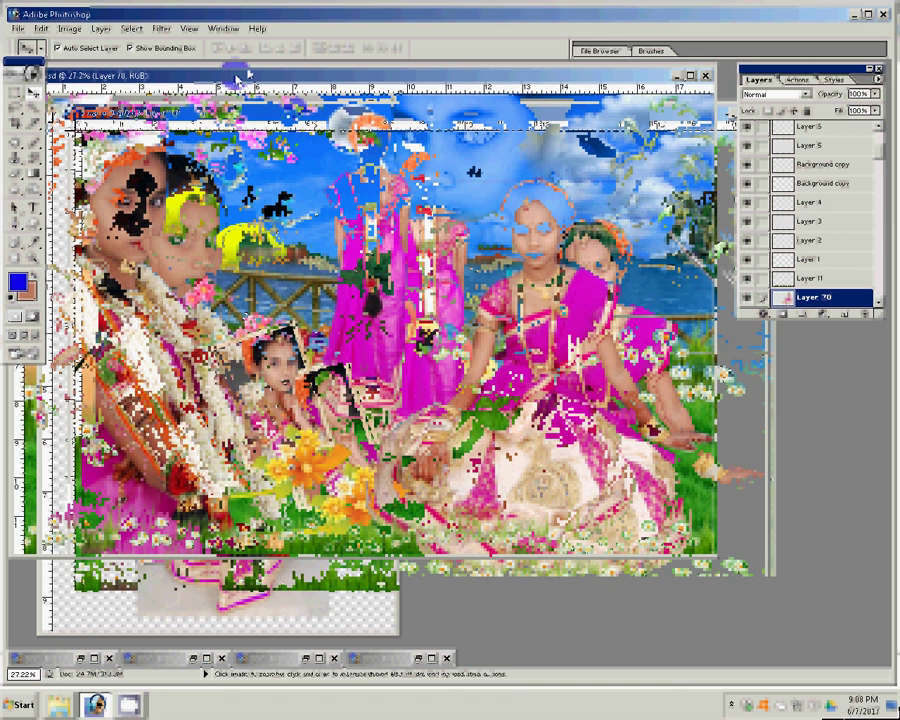
Save the layered composite as 33 in Photoshop PSD format into Pictures
click(17, 29)
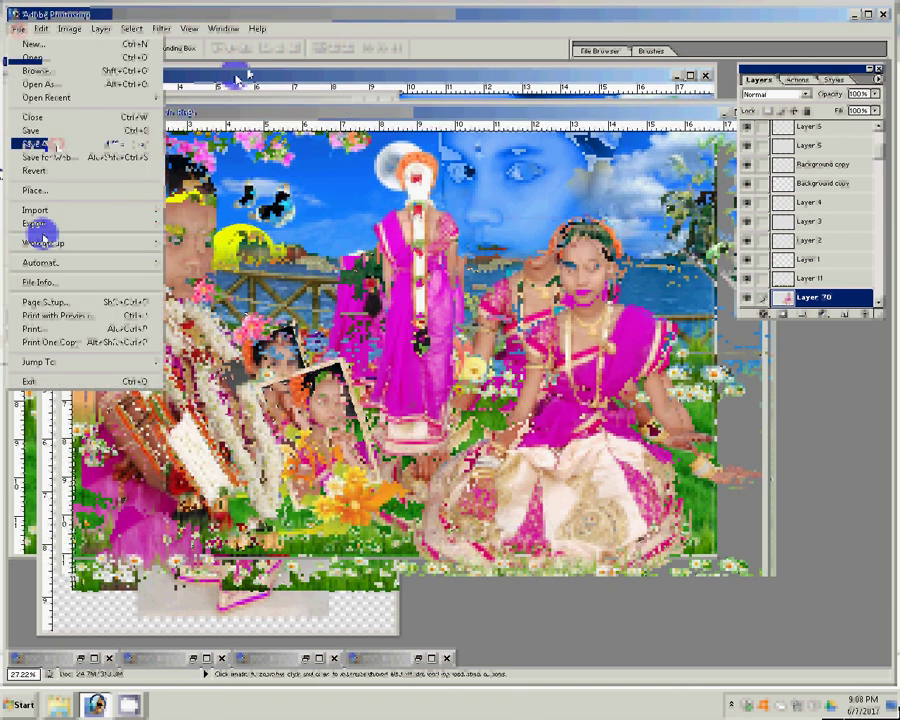
click(36, 143)
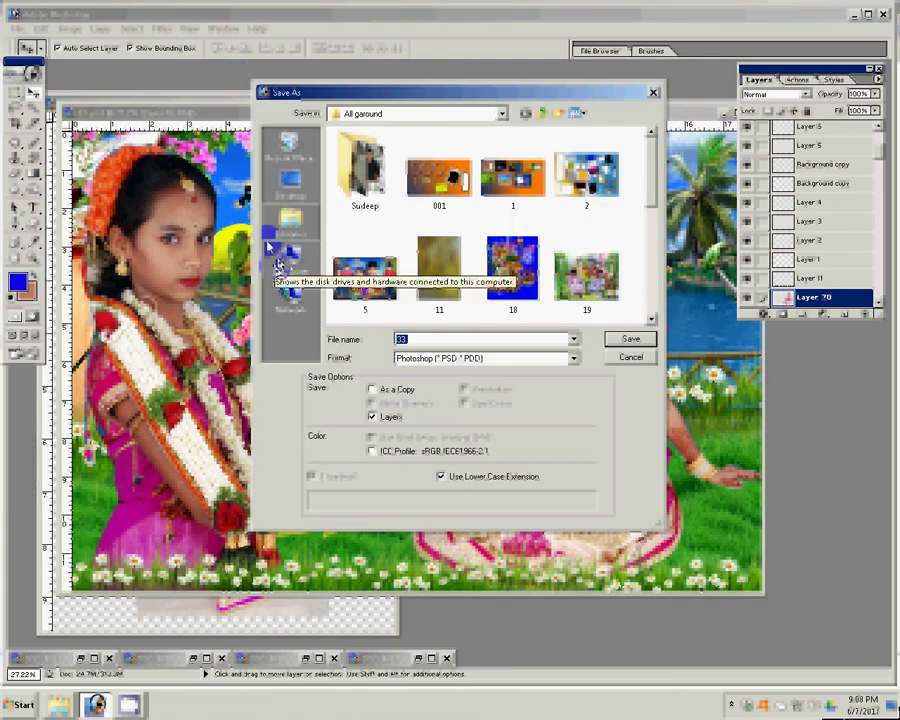
click(268, 246)
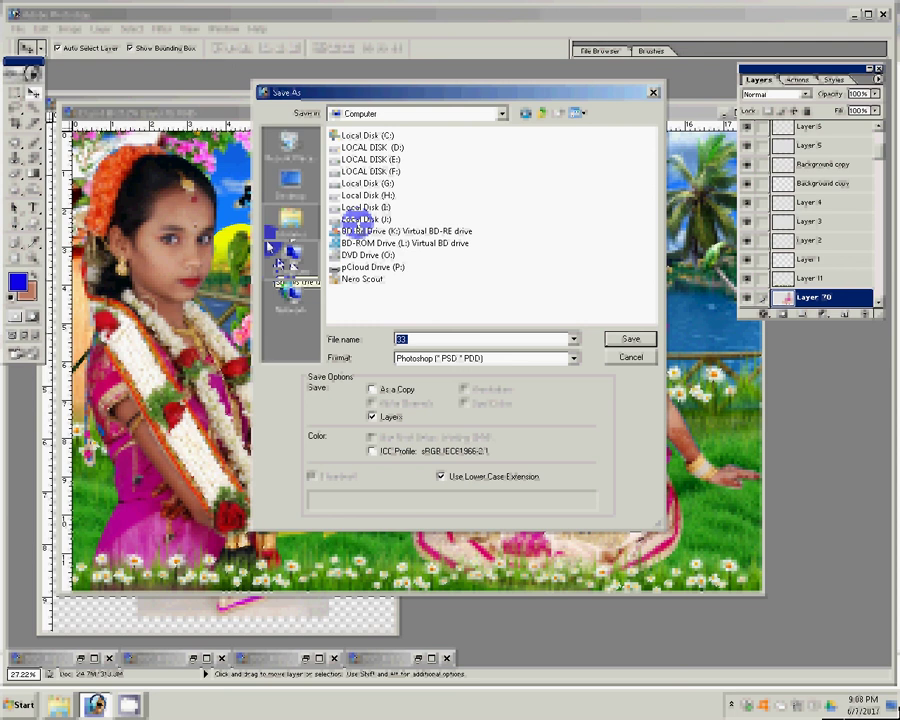
double_click(357, 219)
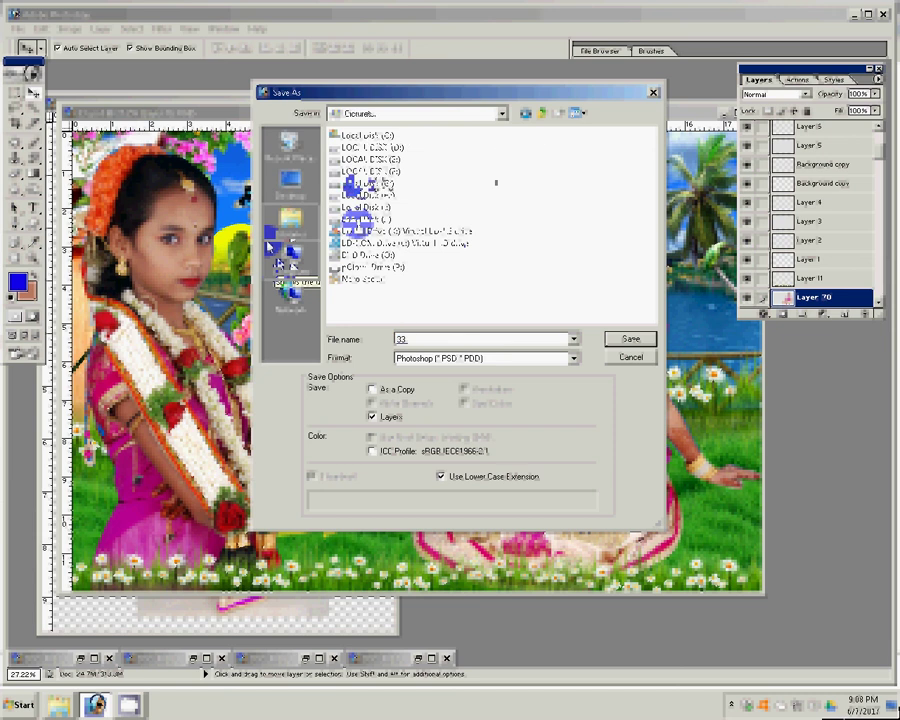
click(425, 338)
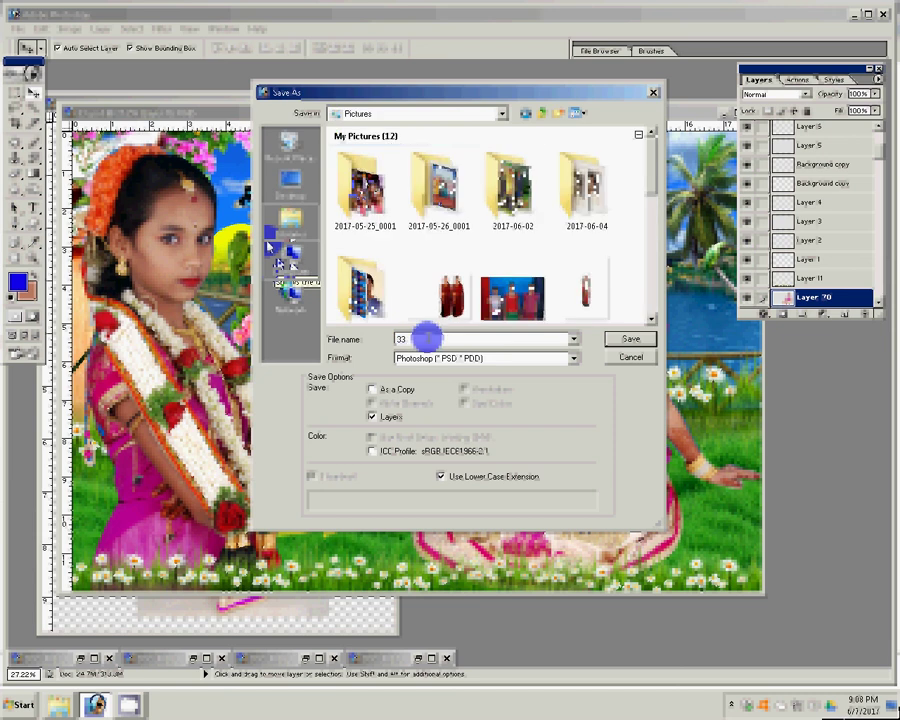
double_click(425, 338)
click(633, 340)
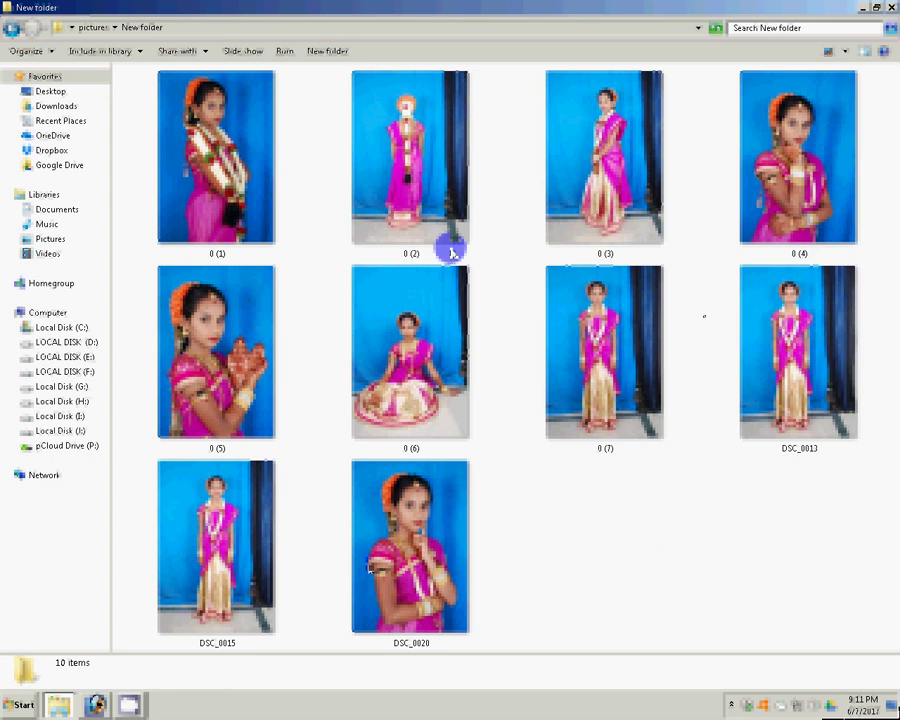
Restore the New folder window to a smaller size and reposition it near the top
click(877, 7)
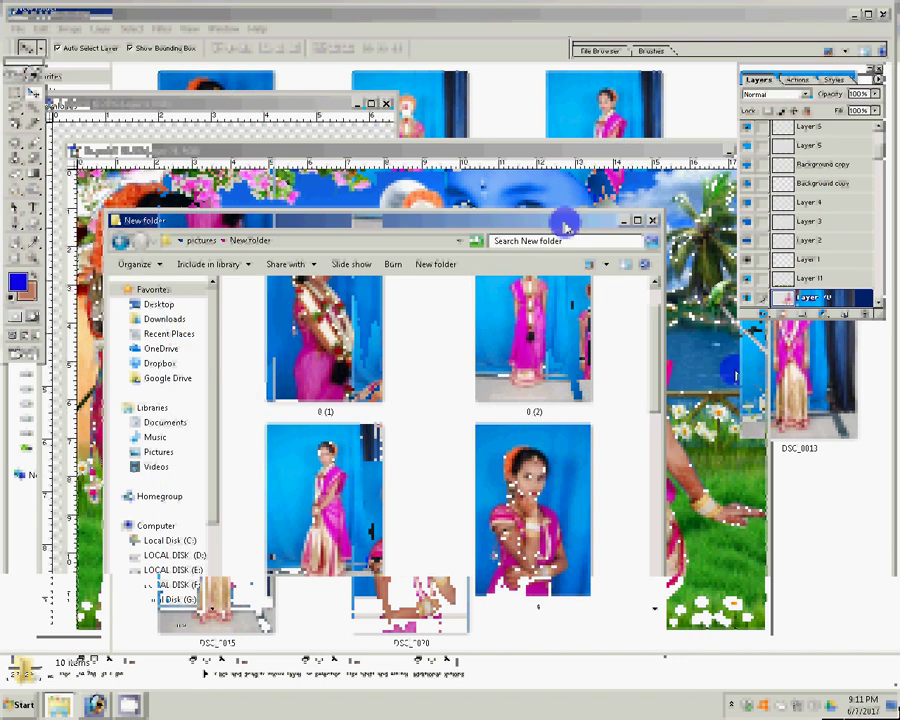
drag(569, 224, 510, 428)
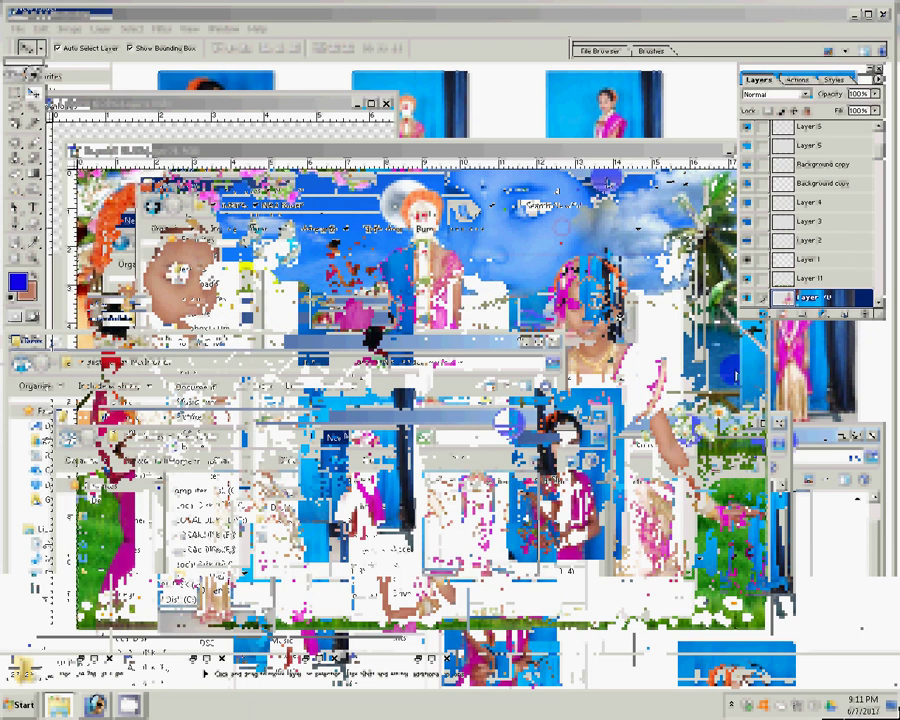
drag(505, 420, 592, 196)
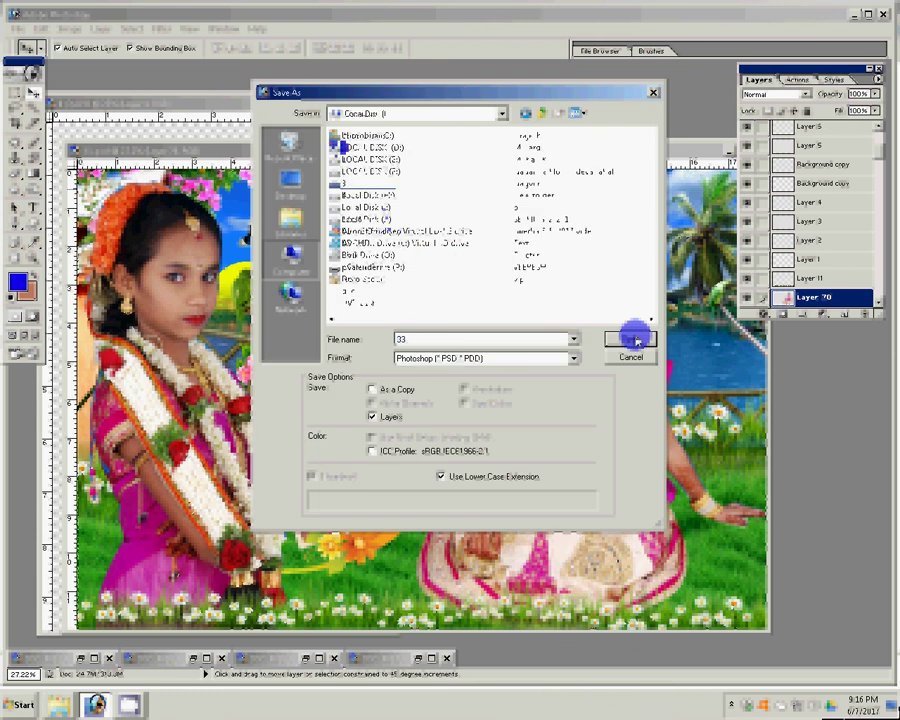
Save the composite as 33.psd into a new folder '7' inside folder 0 on the local disk
double_click(372, 195)
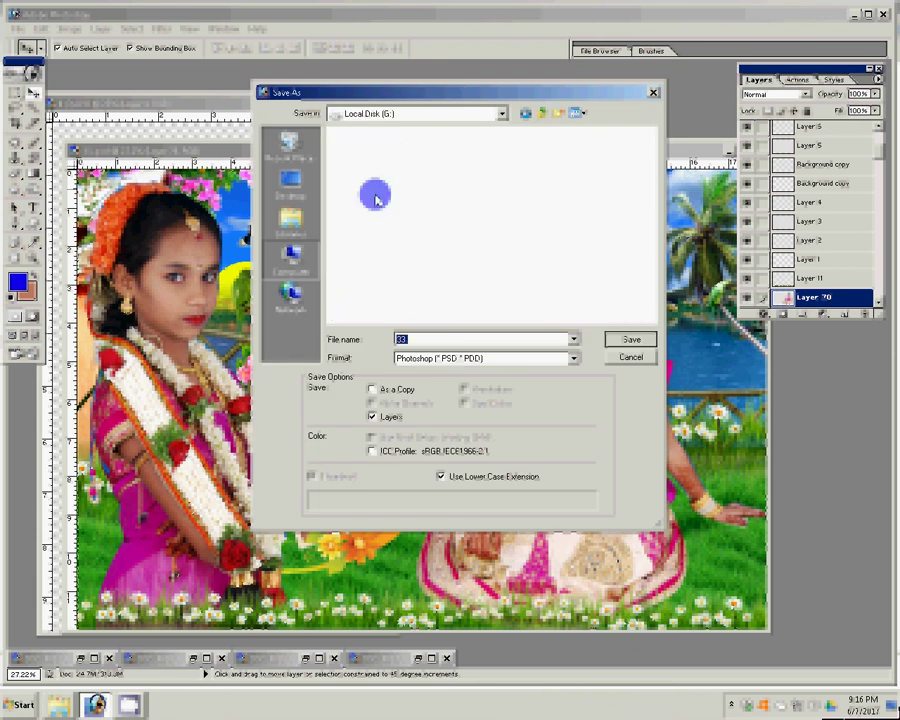
double_click(344, 185)
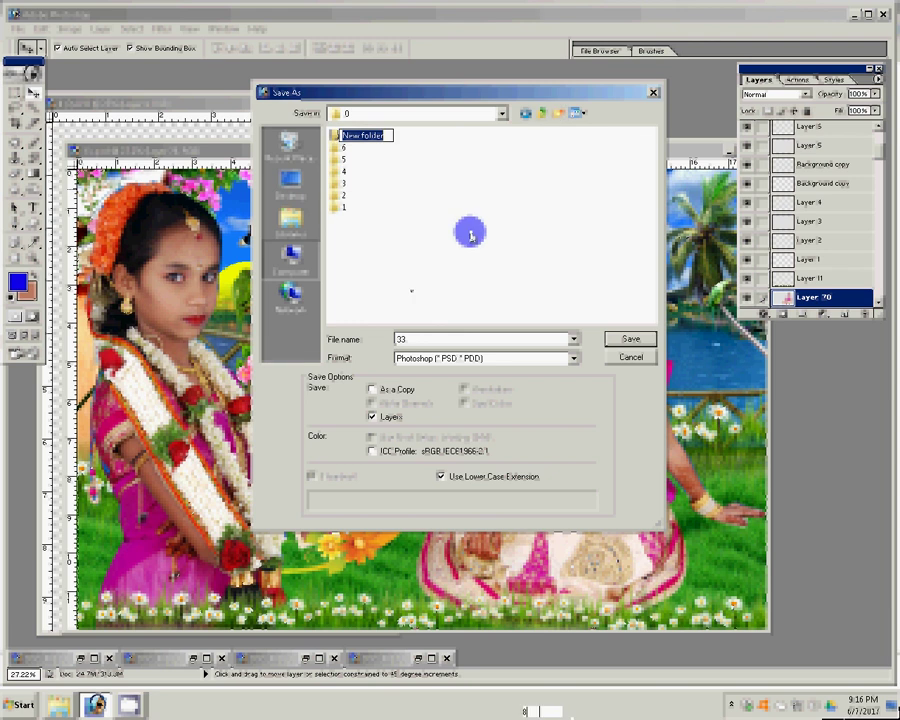
text(7)
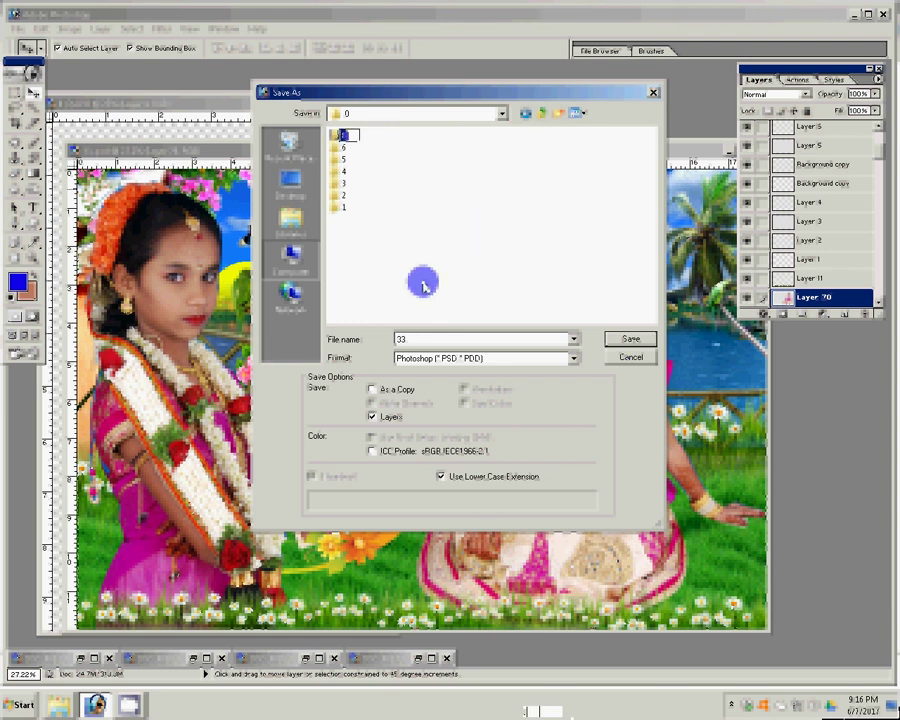
key(Return)
key(Return)
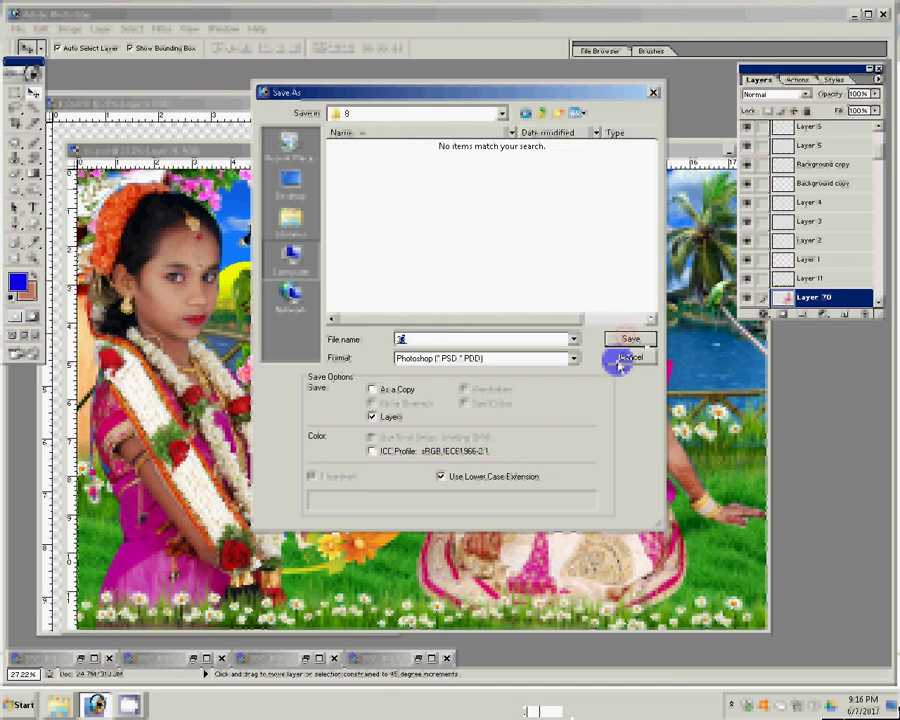
click(619, 360)
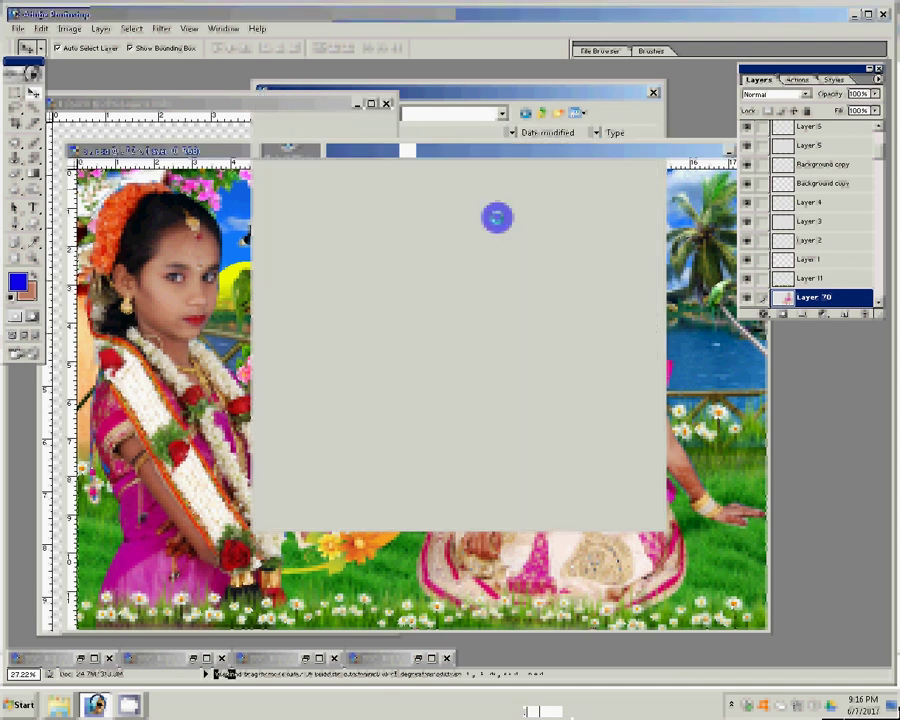
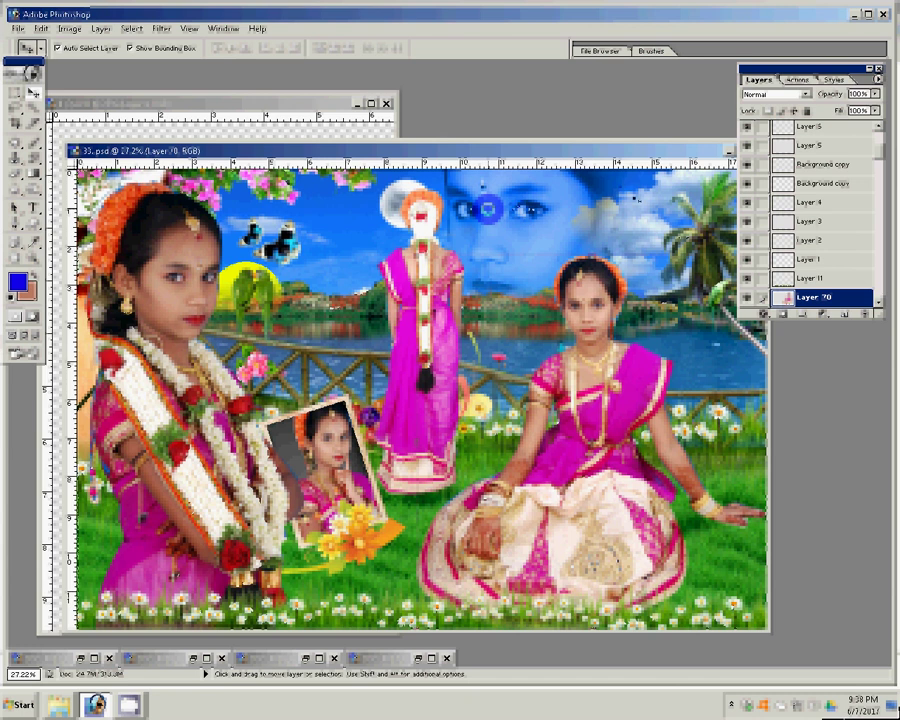
Close the standing-girl, sitting-girl, DSC_0016 and DSC_0017 source photos, discarding or saving changes
drag(448, 150, 422, 185)
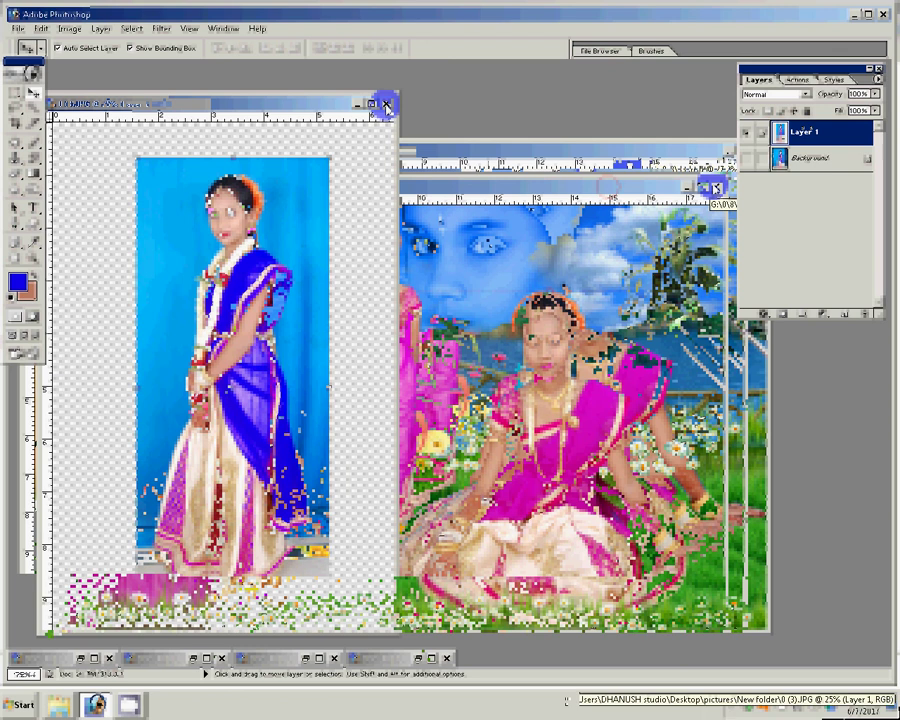
click(386, 103)
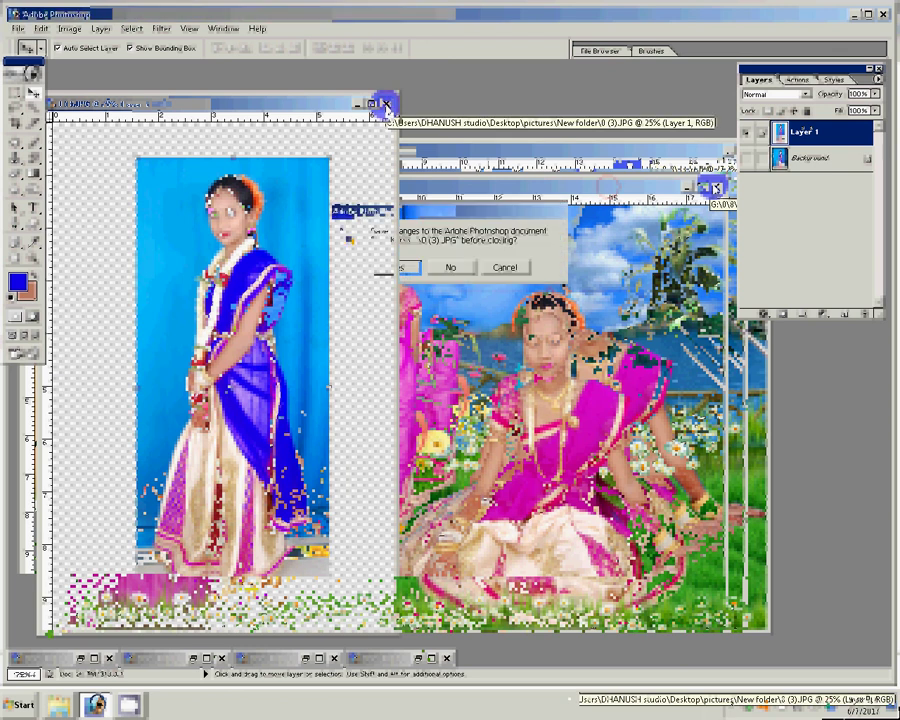
click(449, 269)
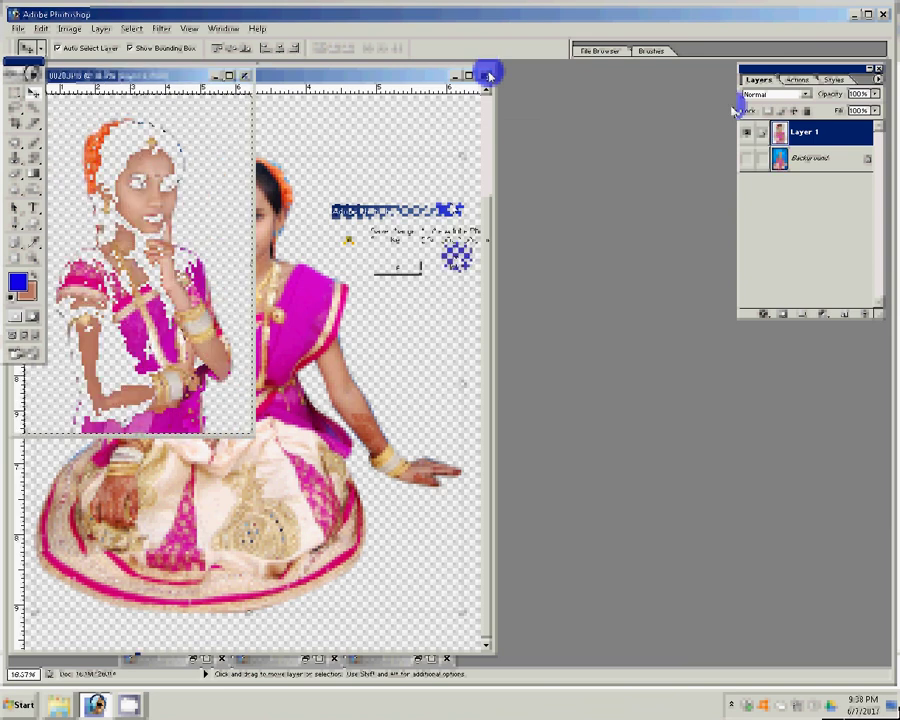
click(244, 75)
click(390, 270)
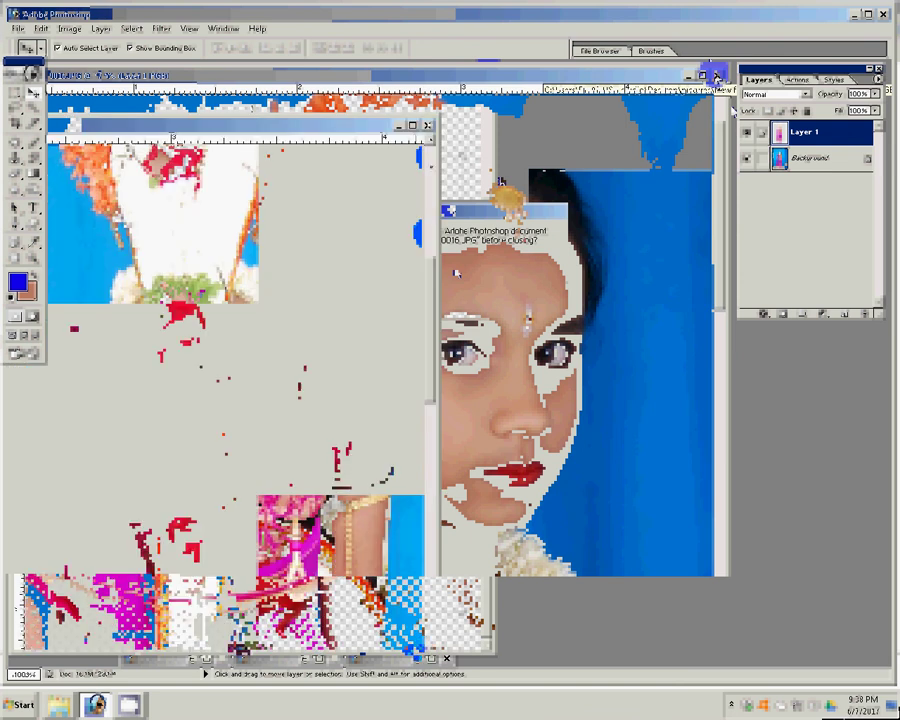
click(421, 268)
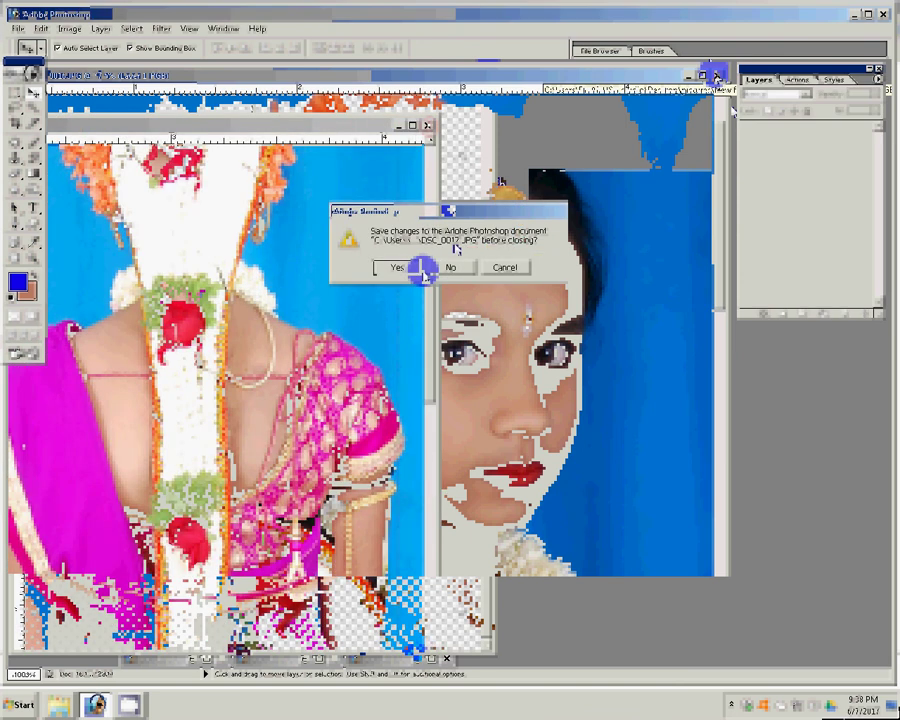
click(421, 266)
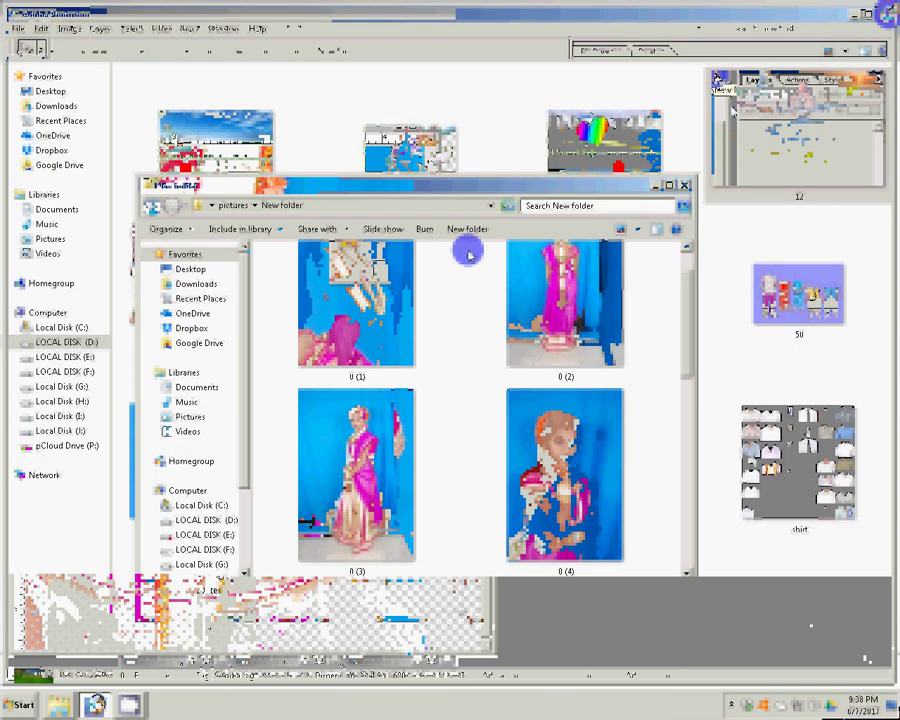
Rename the bheema 04 poster image in Backgrounds › New folder to 04
click(812, 36)
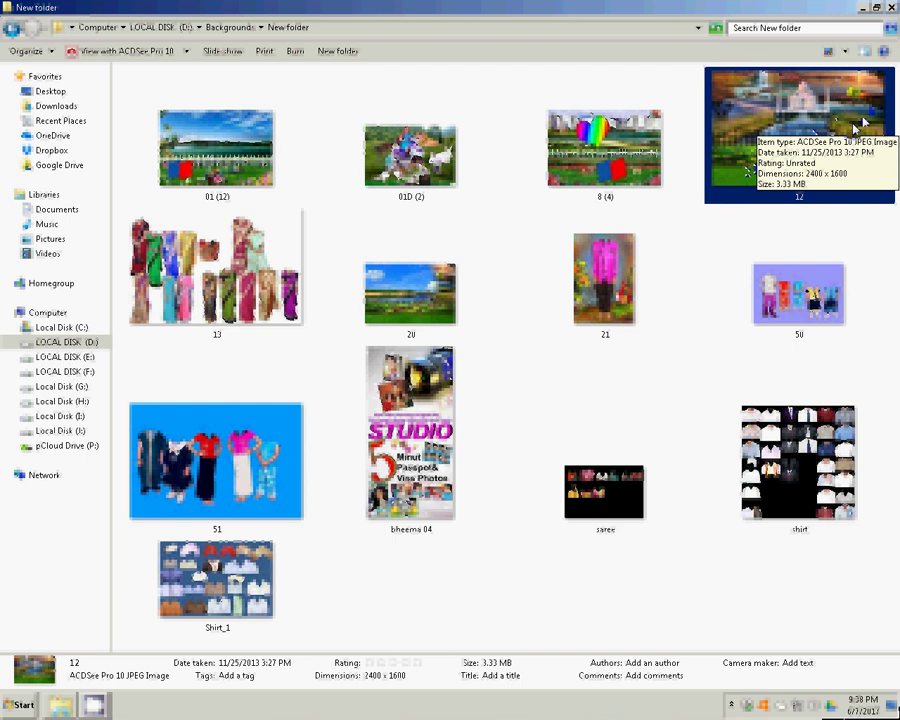
key(b)
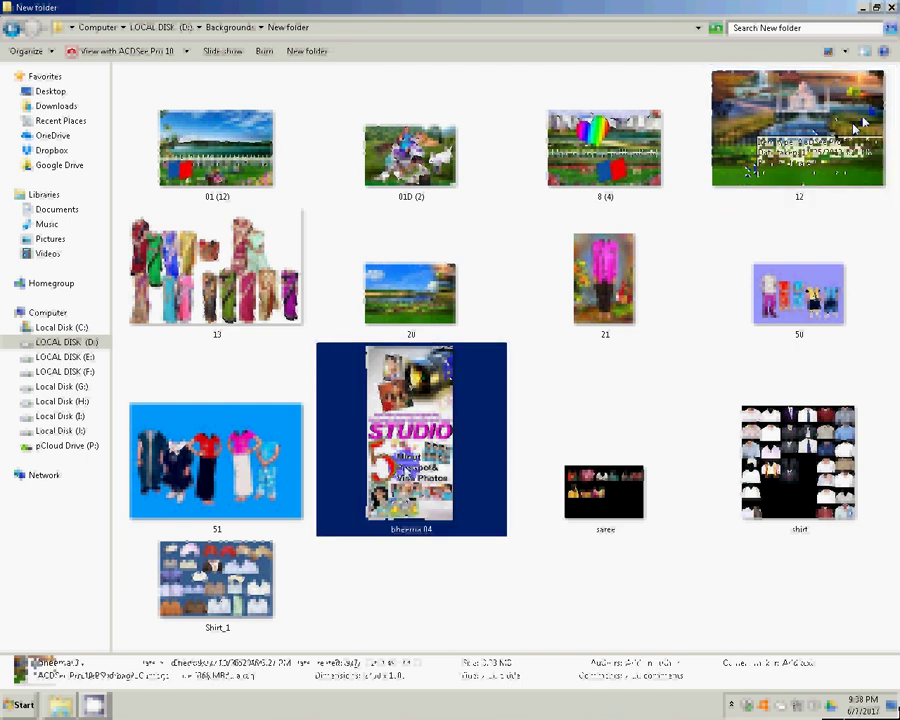
key(F2)
drag(412, 529, 358, 531)
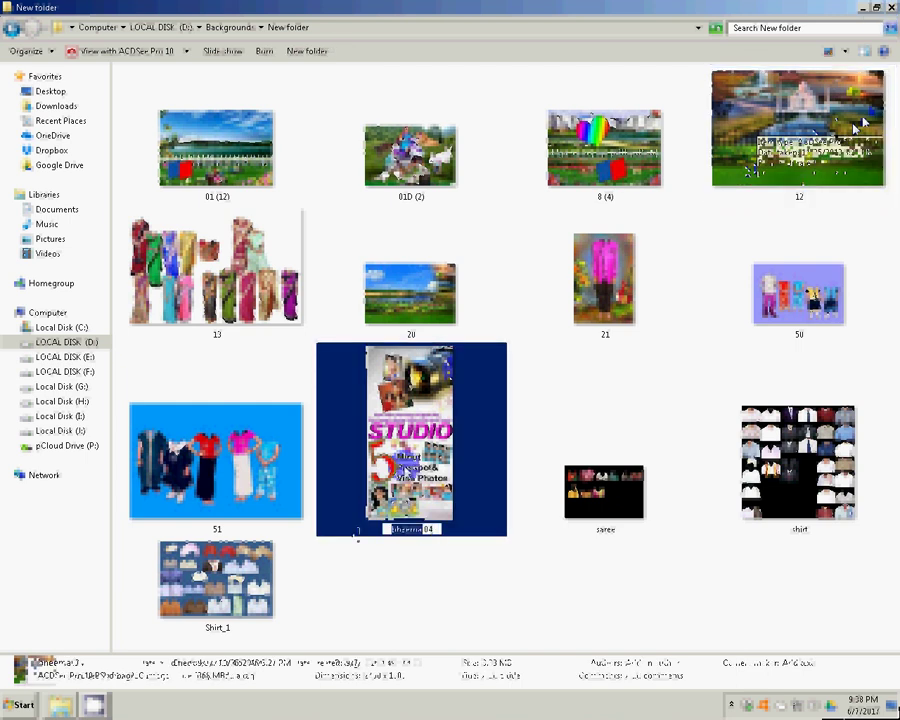
key(Delete)
click(494, 520)
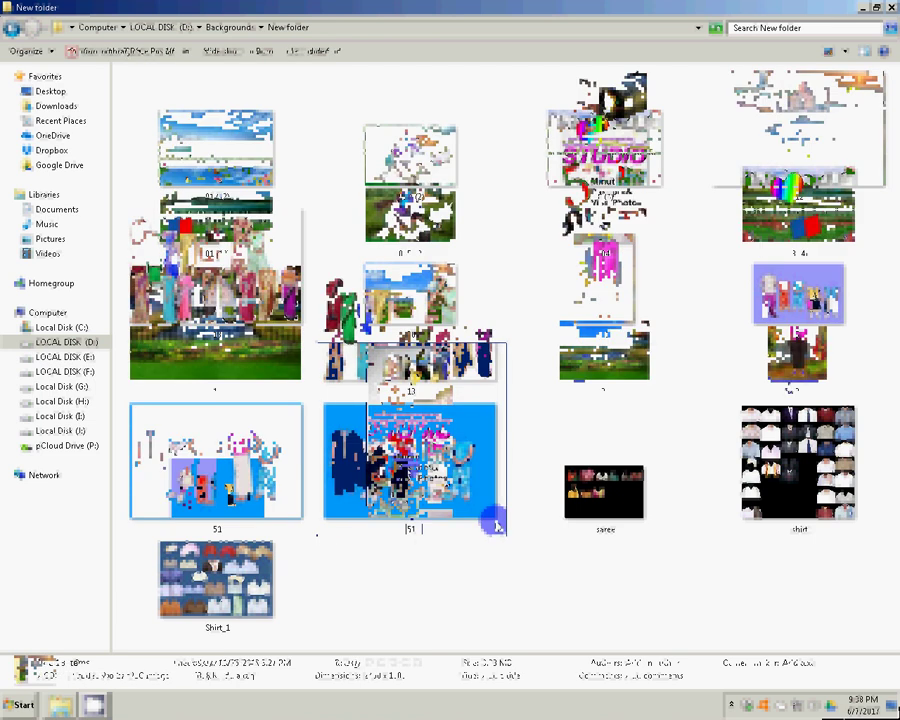
mouse_move(798, 210)
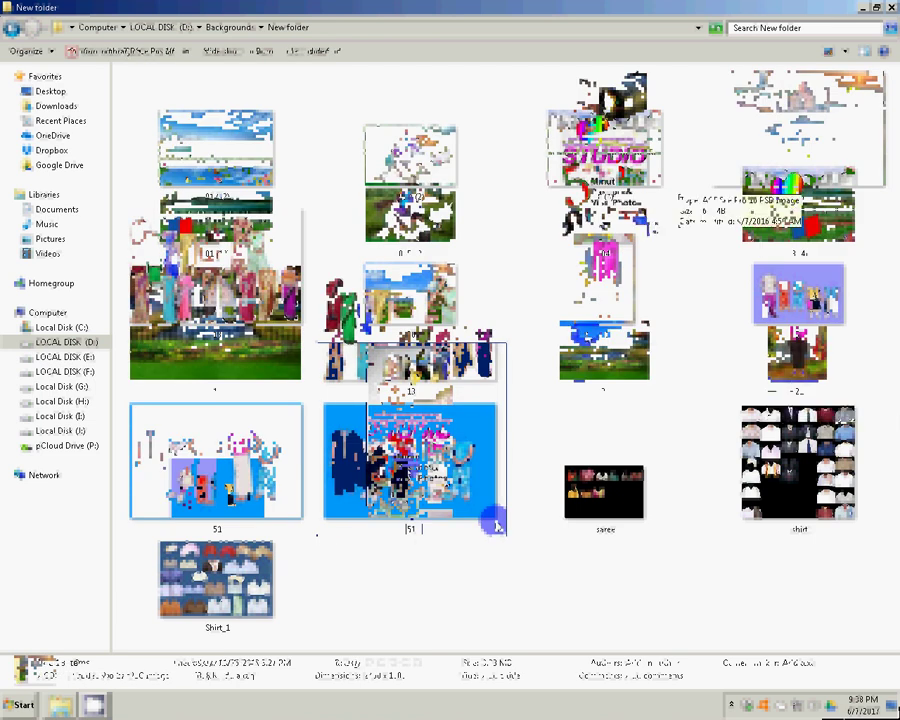
double_click(611, 204)
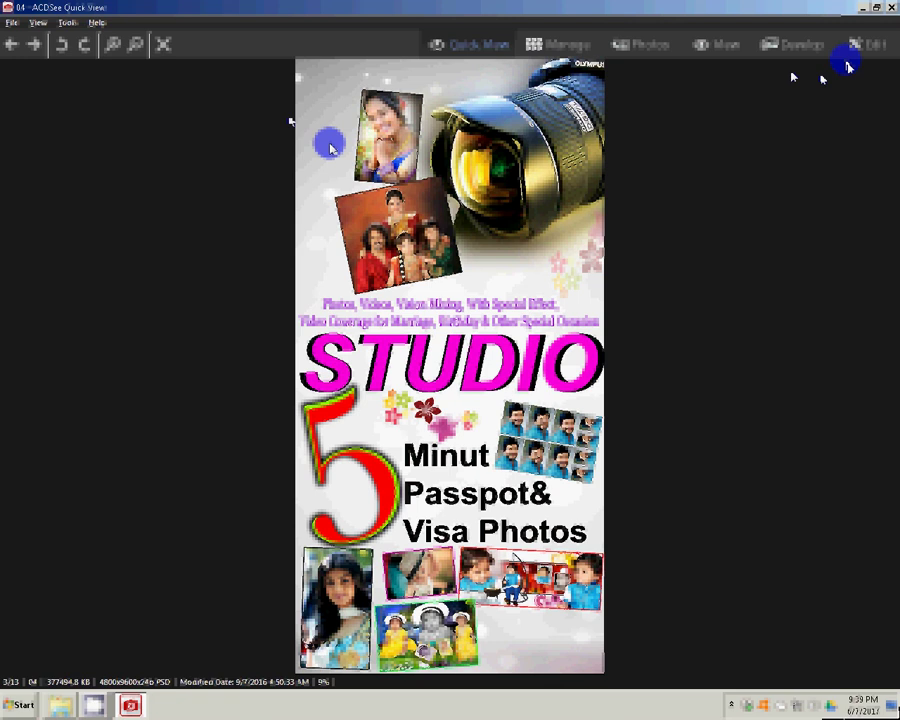
click(113, 44)
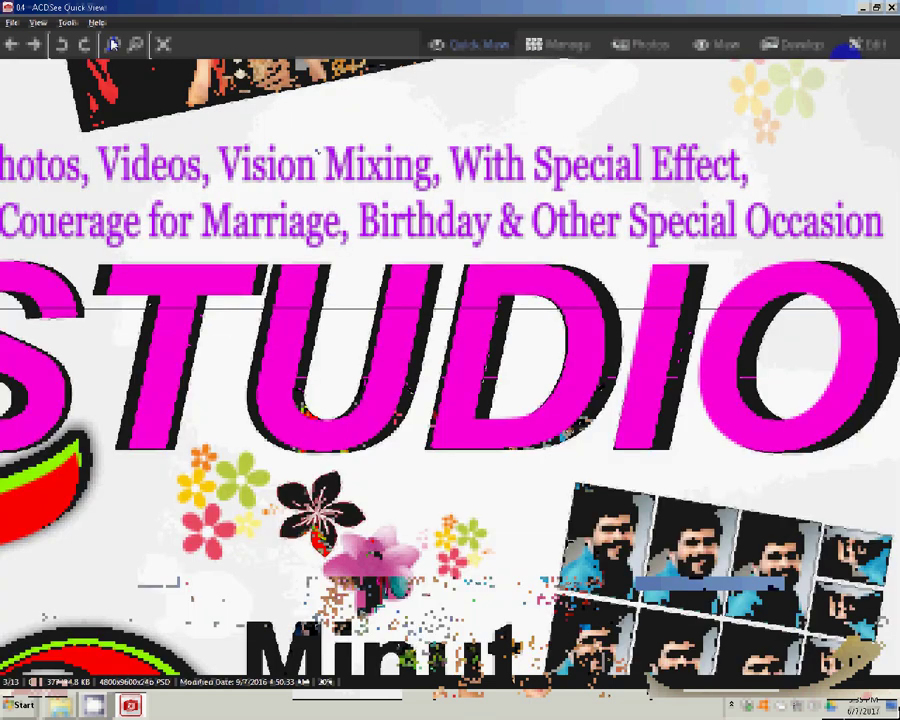
drag(316, 146, 355, 352)
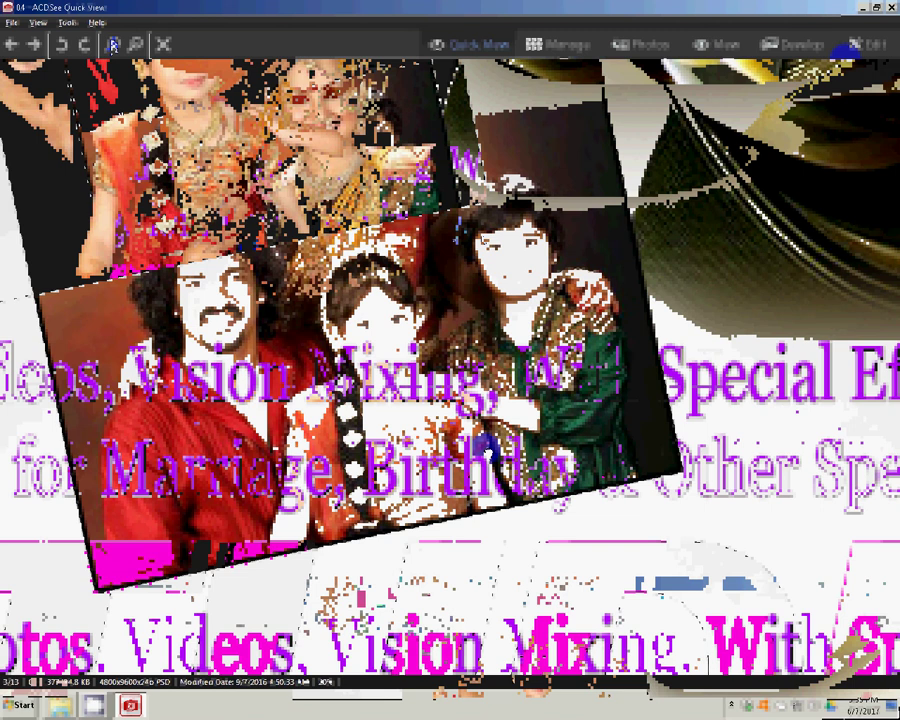
click(396, 345)
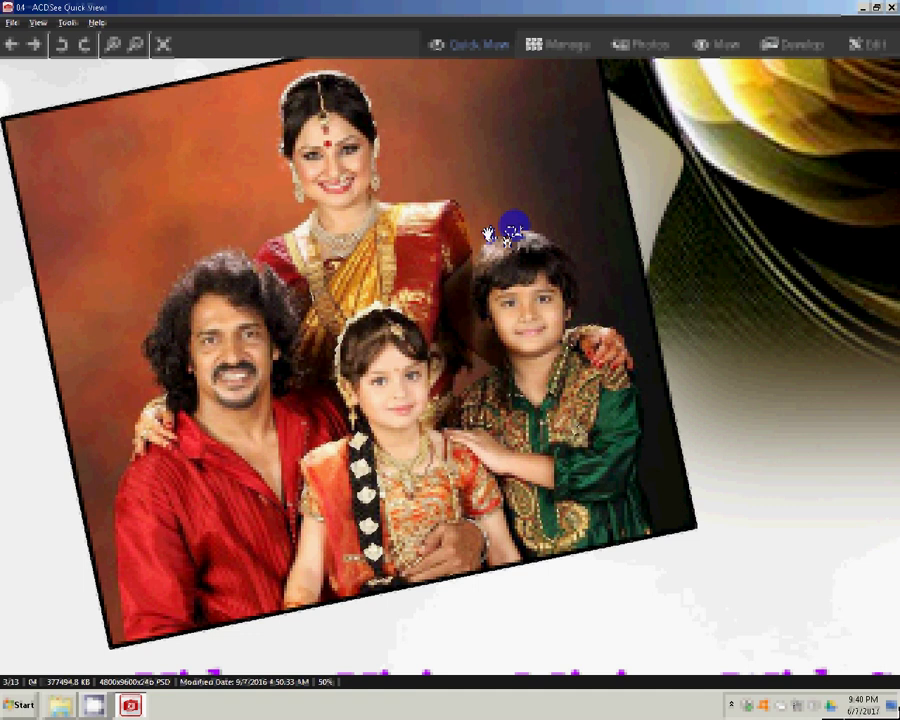
click(891, 8)
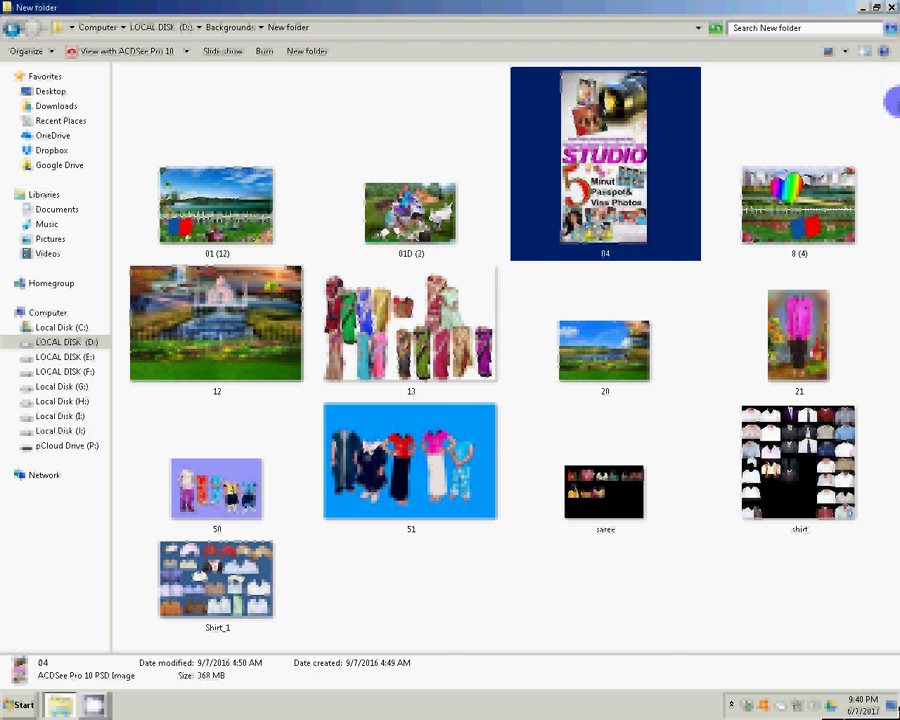
Rename New folder inside Backgrounds to 01 and restore the Explorer window from full screen
click(12, 28)
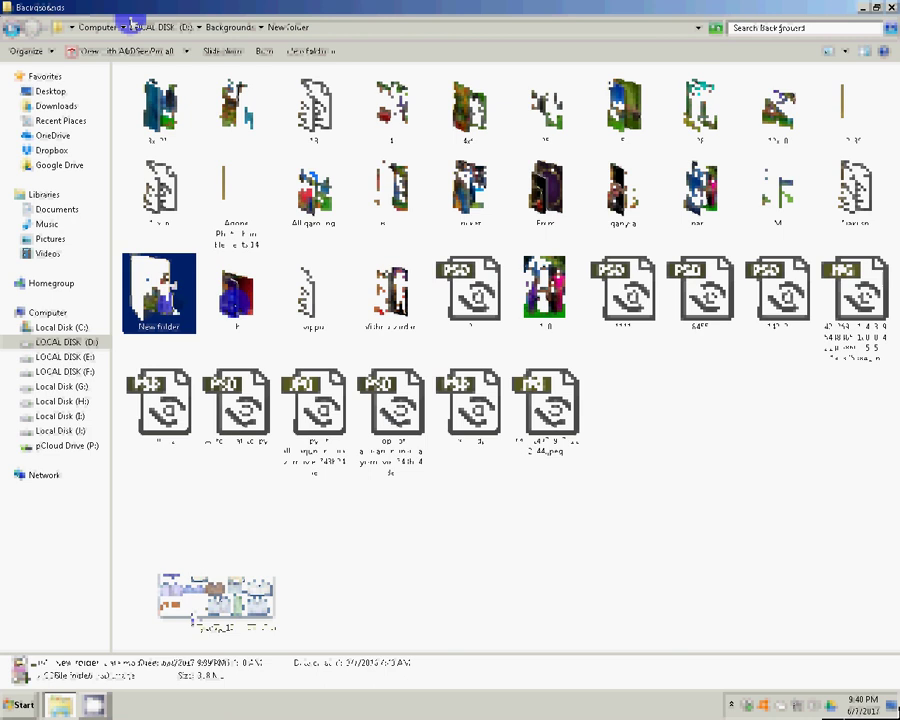
key(F2)
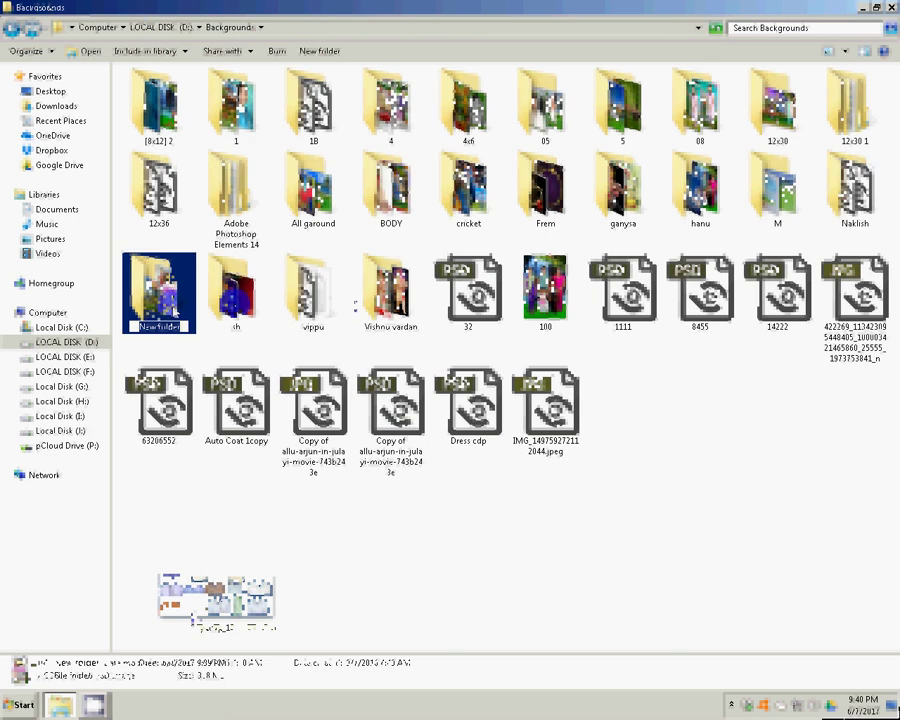
text(Nikhil01)
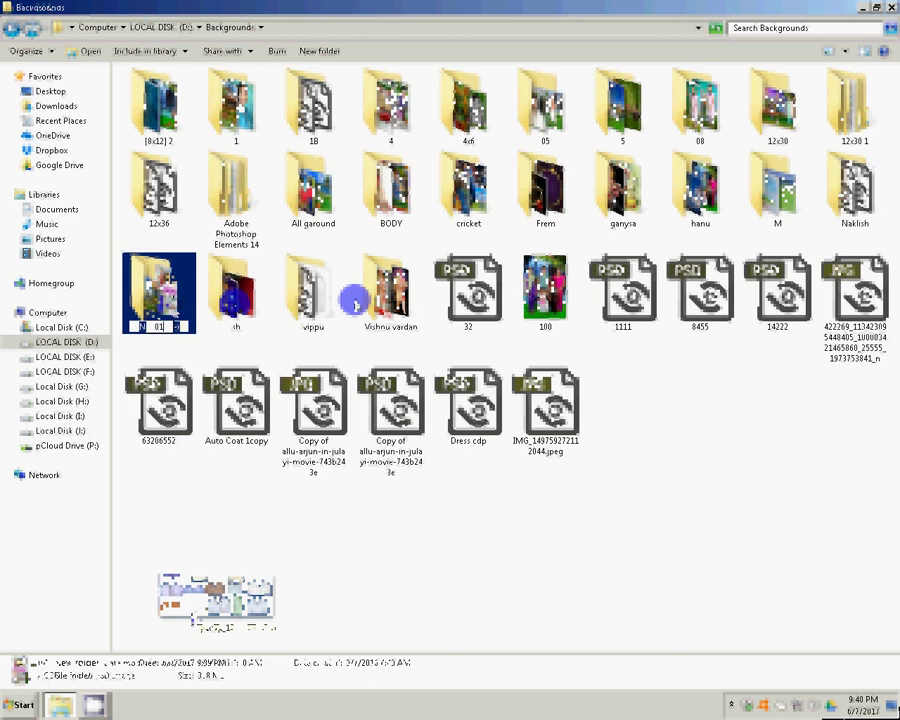
key(Return)
click(631, 522)
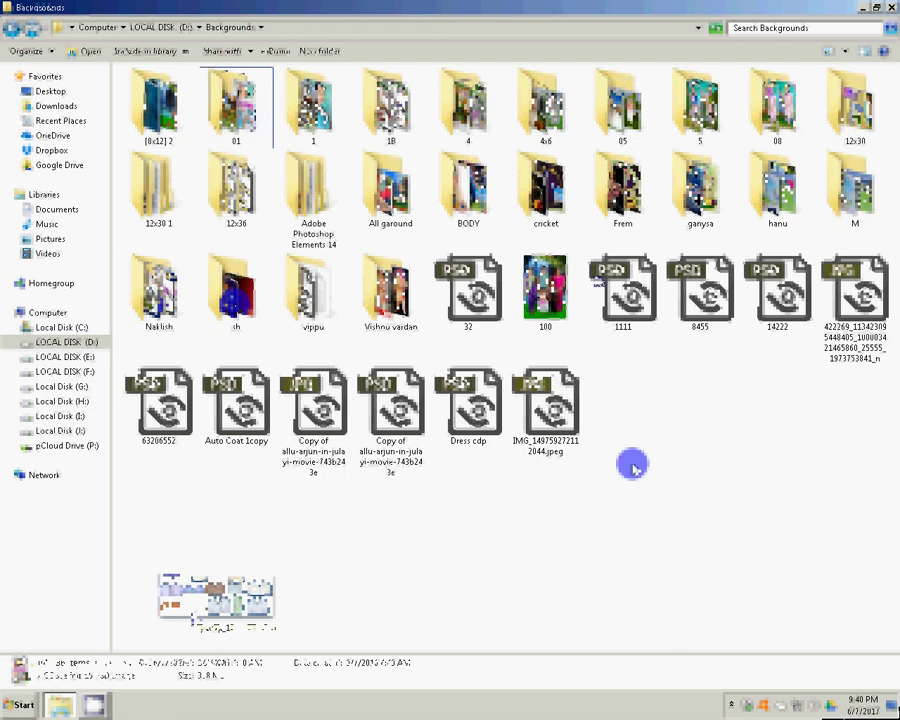
click(876, 9)
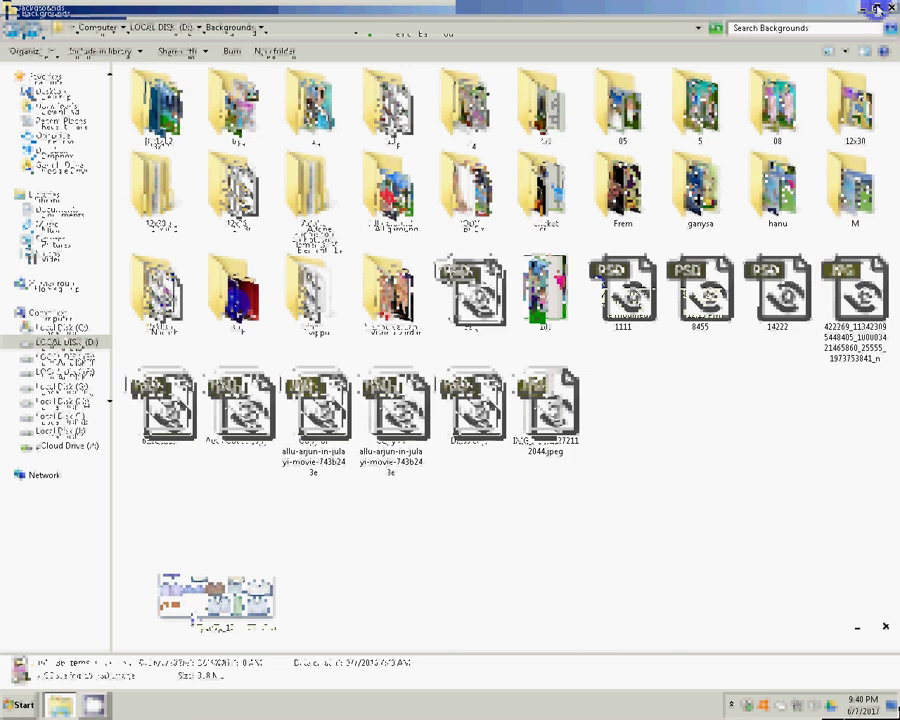